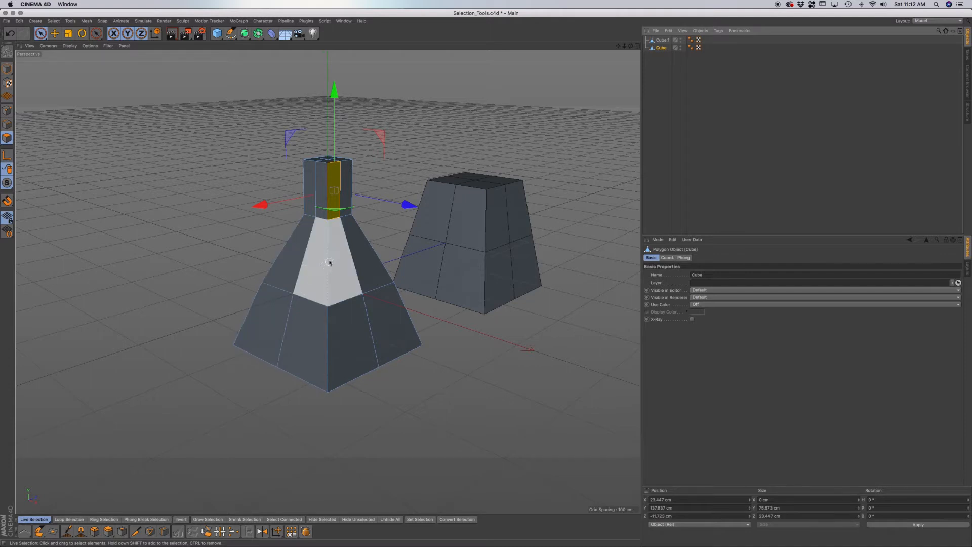
- Select an upper sloped polygon on the bottle-shaped object, and then only its outer sloped edge in Edge mode
click(370, 272)
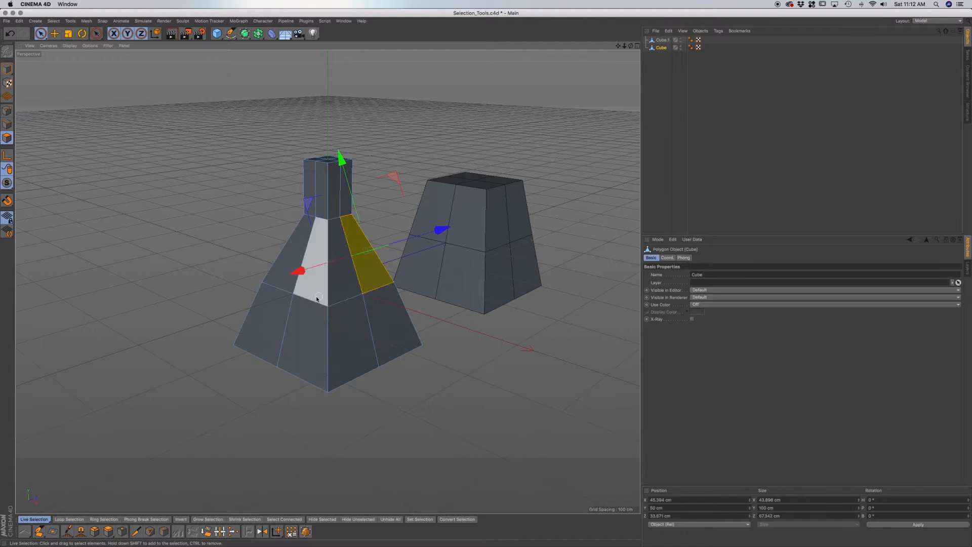
click(8, 125)
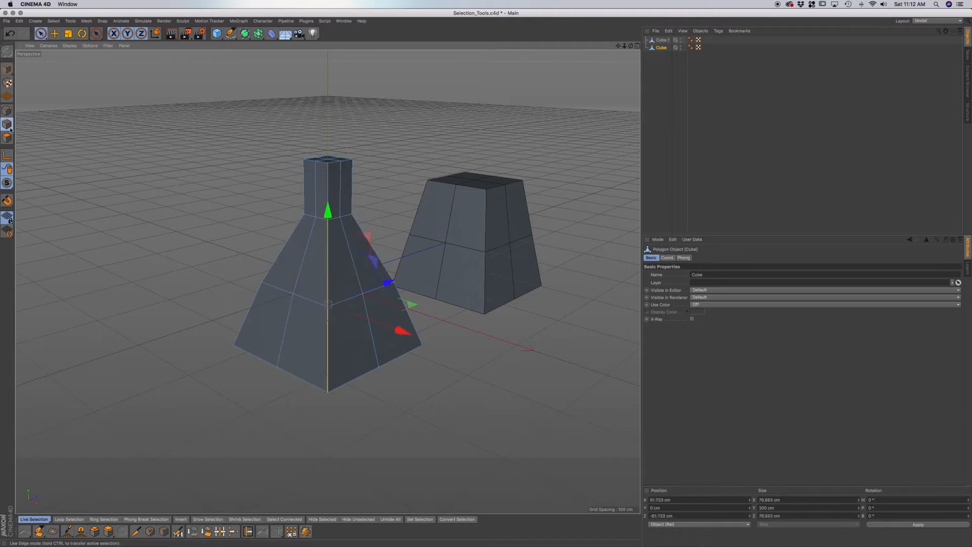
click(253, 237)
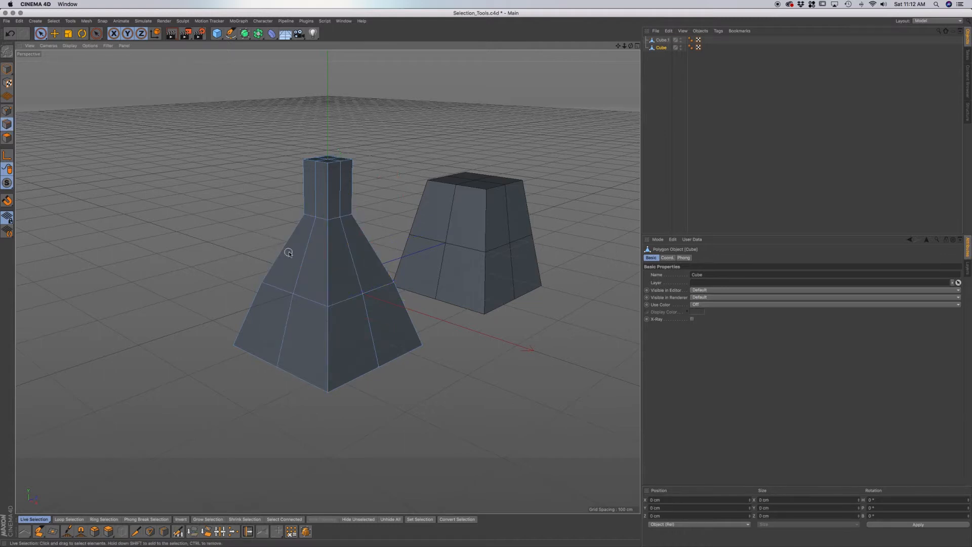
click(371, 246)
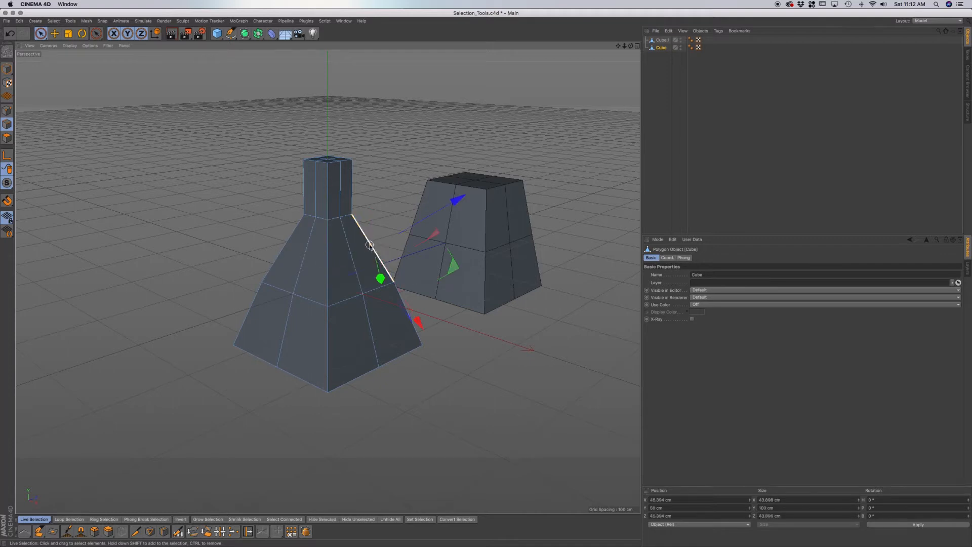
- In Point mode, pick several points around the bottle-shaped object, ending with the outer corner point at the neck's base
click(8, 110)
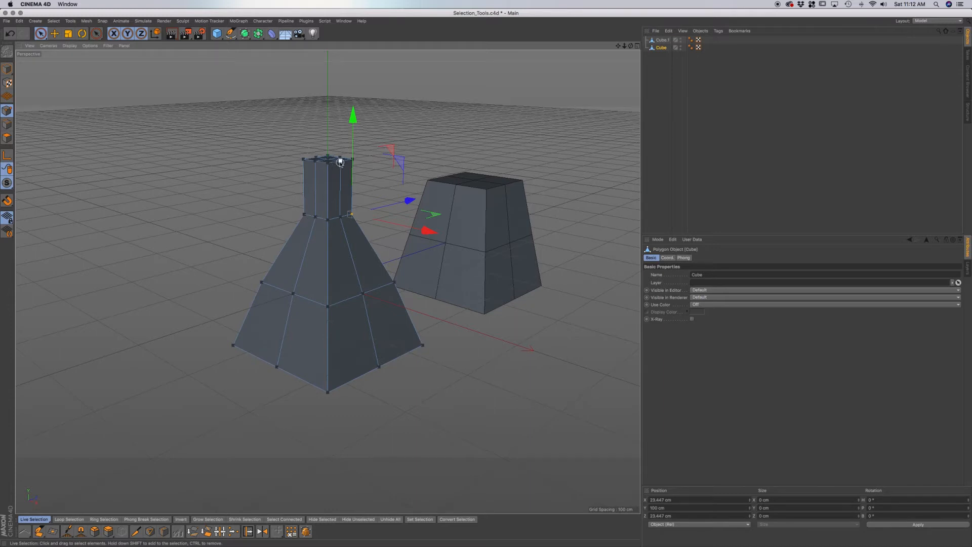
click(327, 219)
click(294, 294)
click(277, 366)
click(380, 367)
click(396, 287)
click(395, 283)
click(351, 214)
- Activate Live Selection and cycle repeatedly through the Point, Edge and Polygon modes, ending in Point mode
key(9)
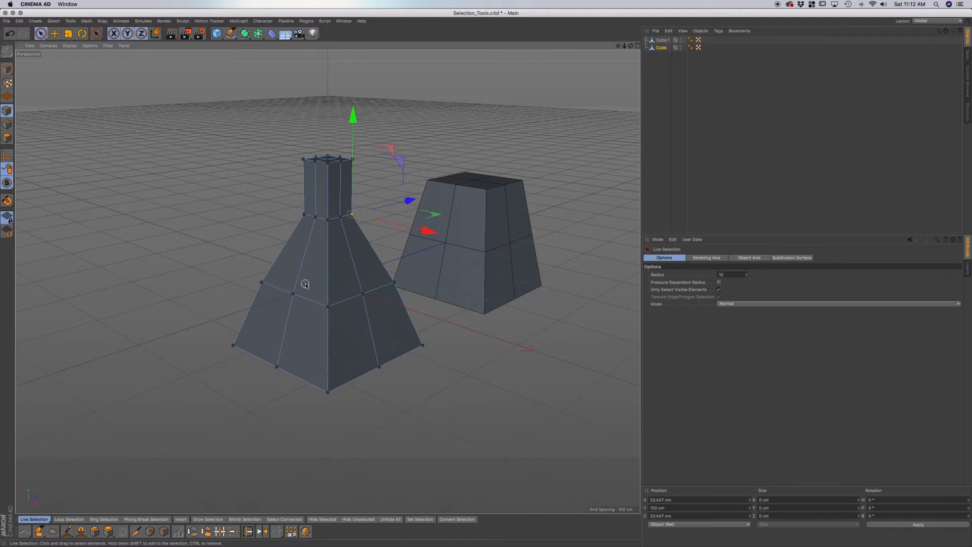
key(Return)
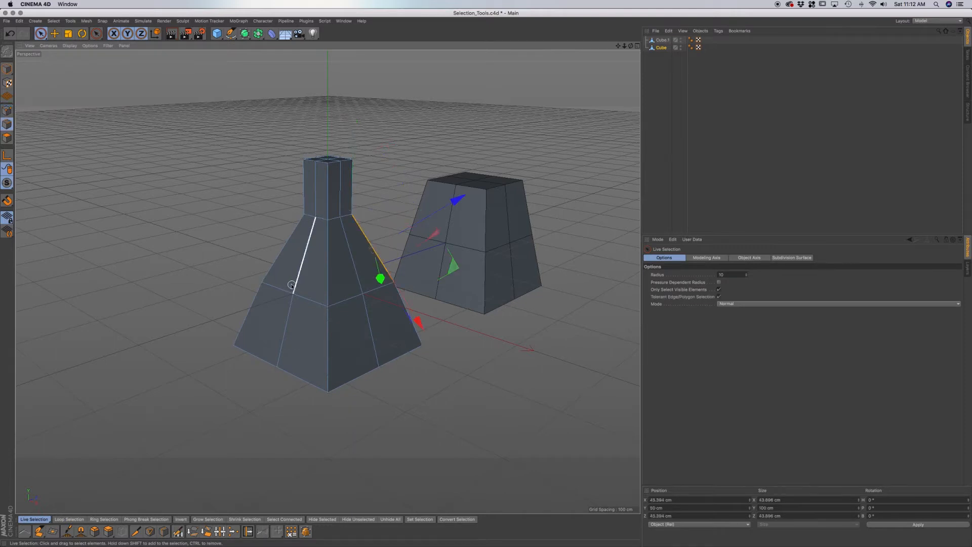
key(Return)
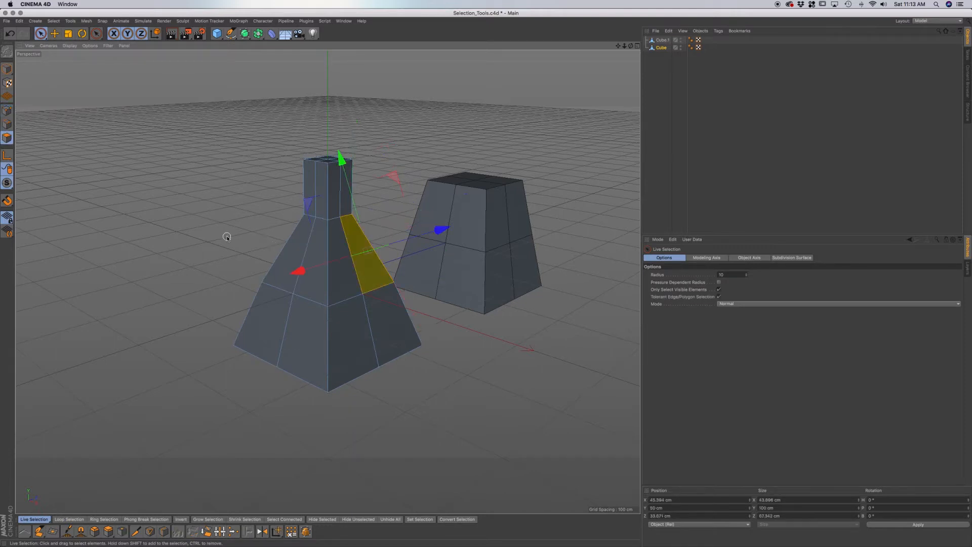
key(Return)
key(Return)
key(Return)
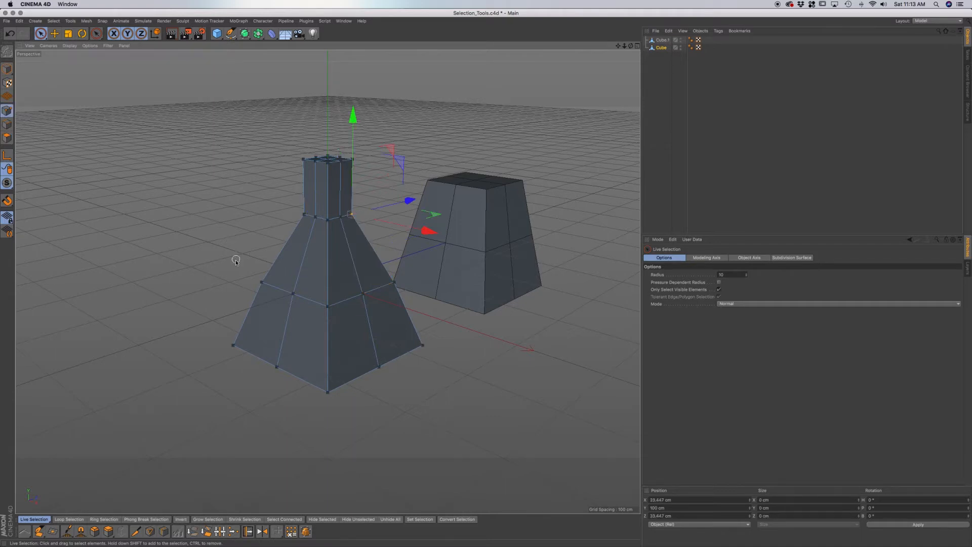
key(Return)
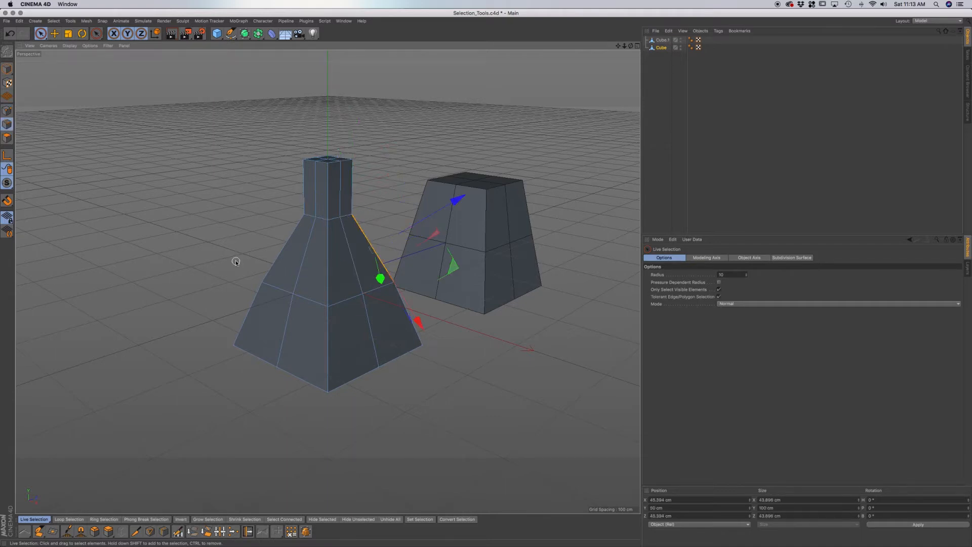
key(Return)
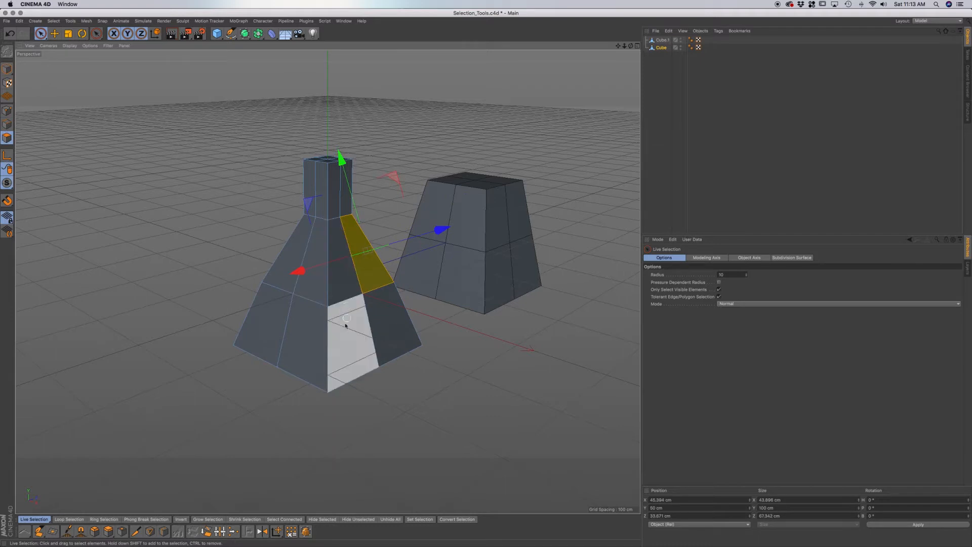
key(Return)
key(Return)
key(Return)
key(Return)
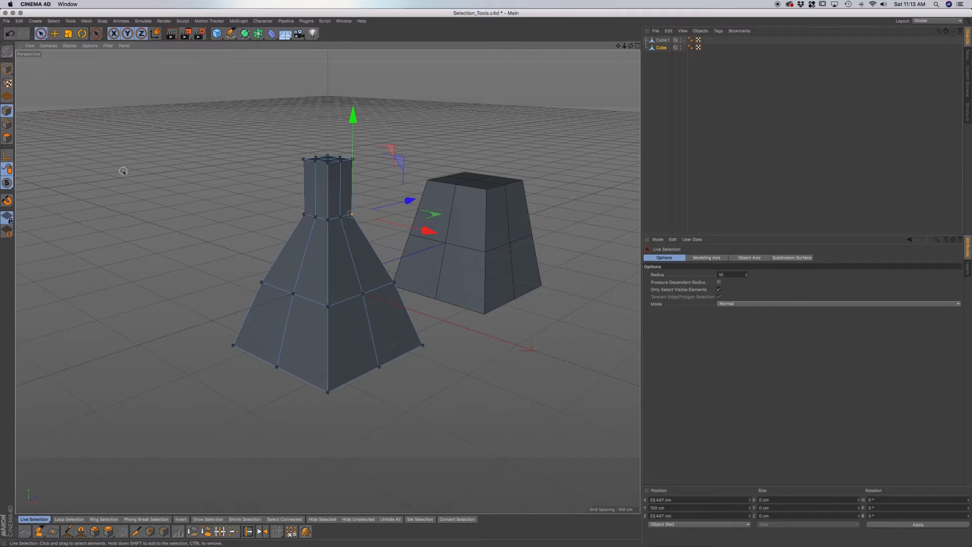
- With the Move tool in Polygon mode, select all polygons of the bottle-shaped object, clear the selection, and select them all again
click(55, 35)
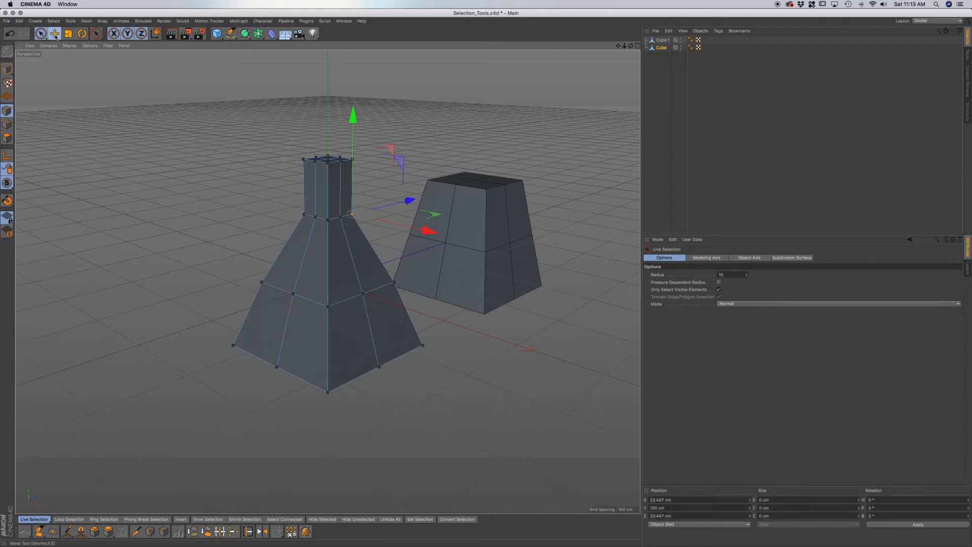
click(9, 136)
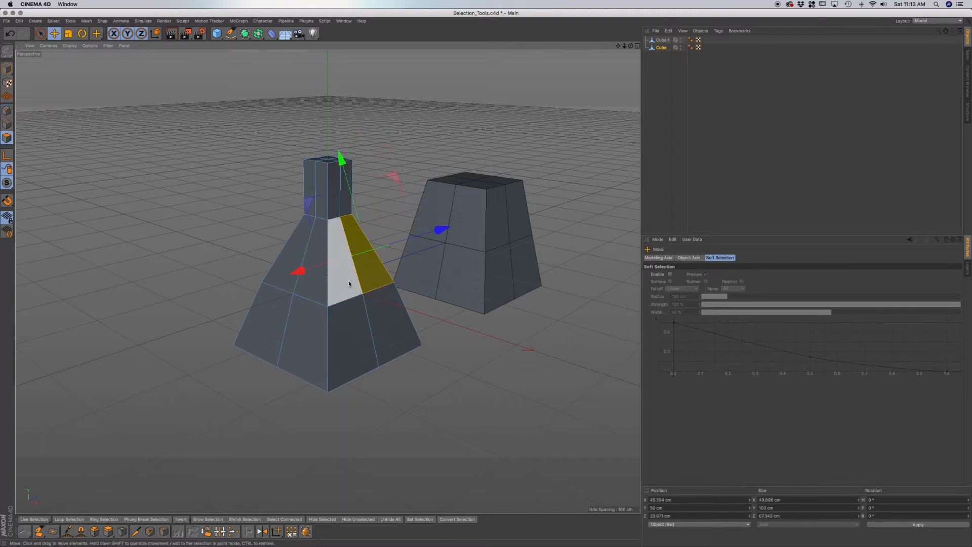
click(240, 245)
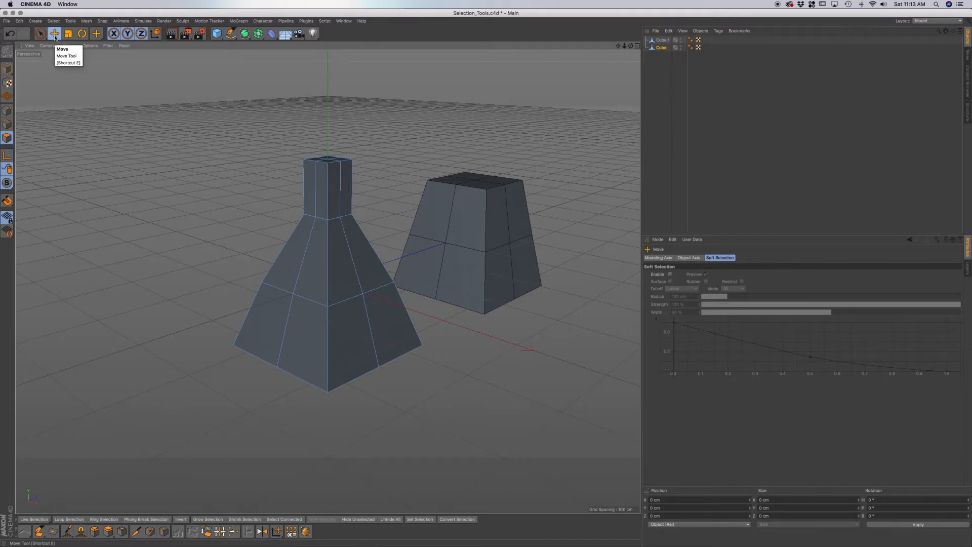
double_click(284, 264)
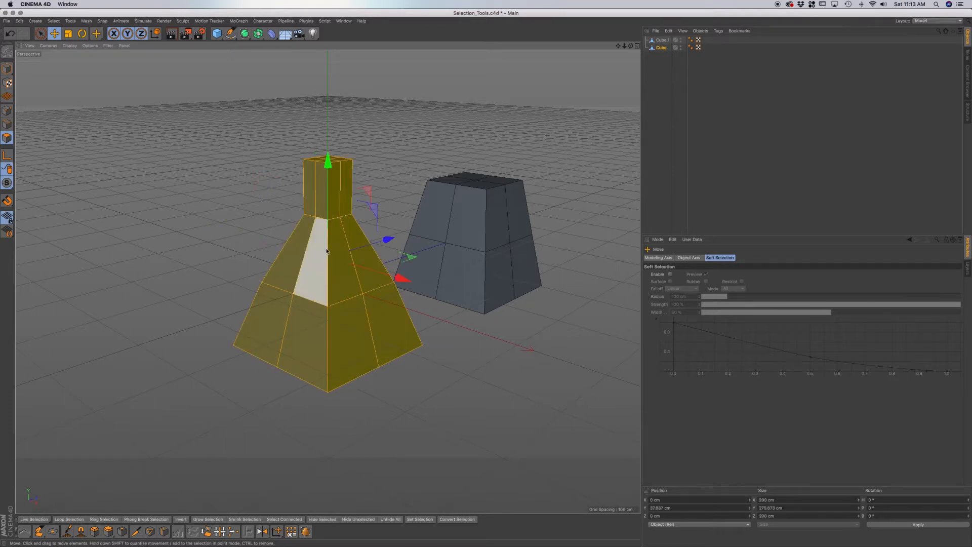
alt+drag(318, 287, 370, 296)
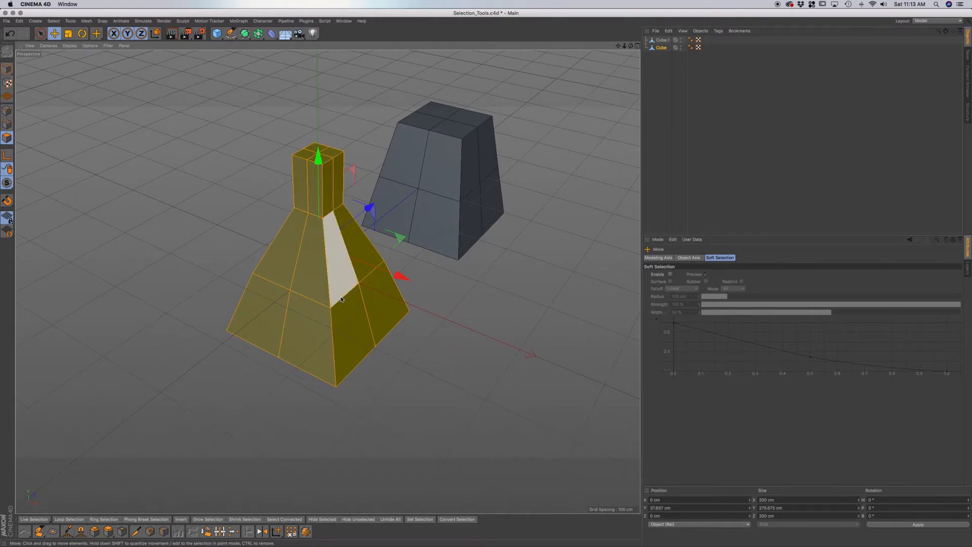
click(214, 212)
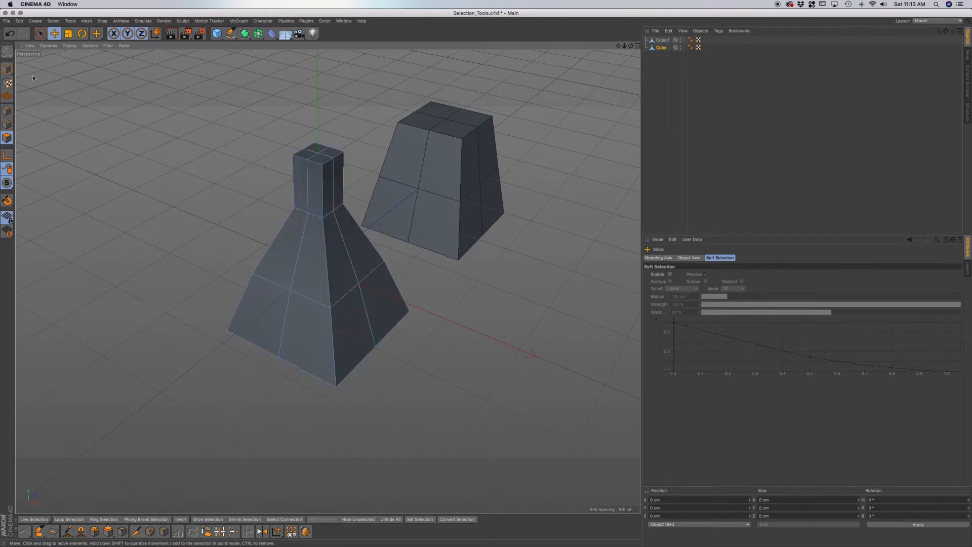
double_click(311, 273)
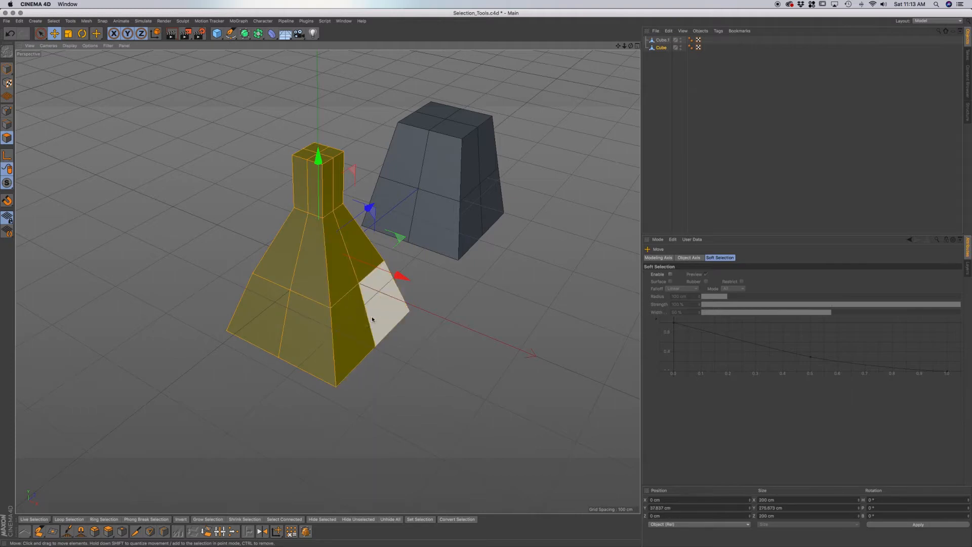
alt+drag(346, 340, 302, 296)
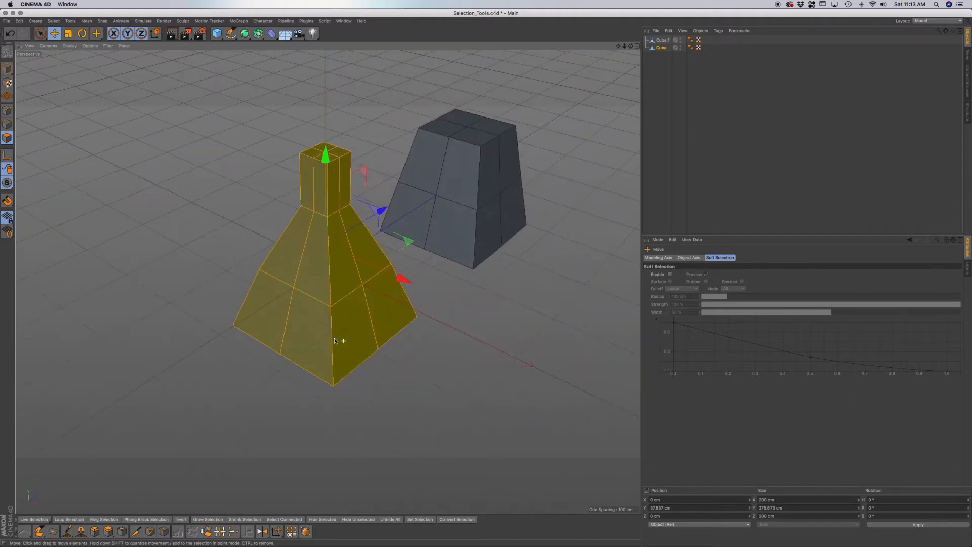
- In Edge mode, select the vertical edge loop running through the neck and sloped side, and then clear the selection
click(7, 125)
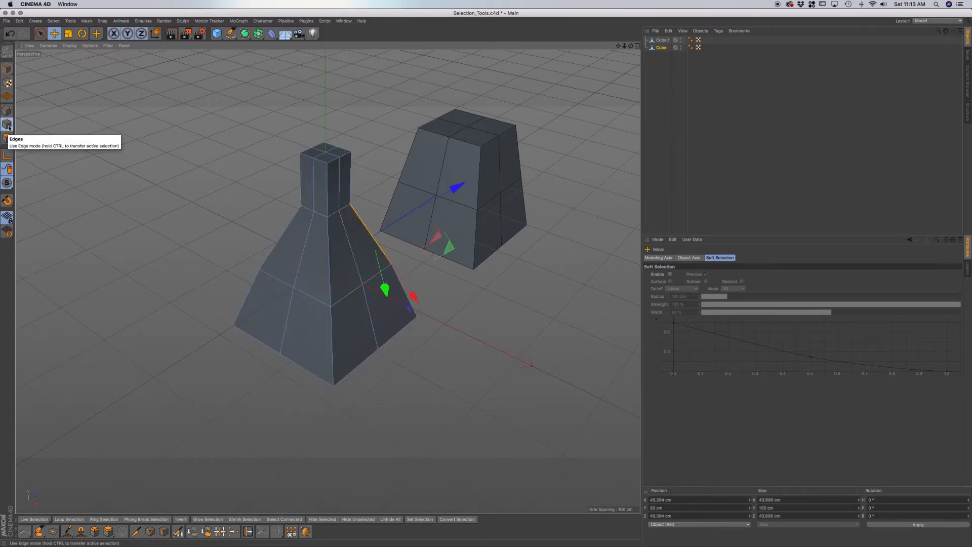
double_click(301, 260)
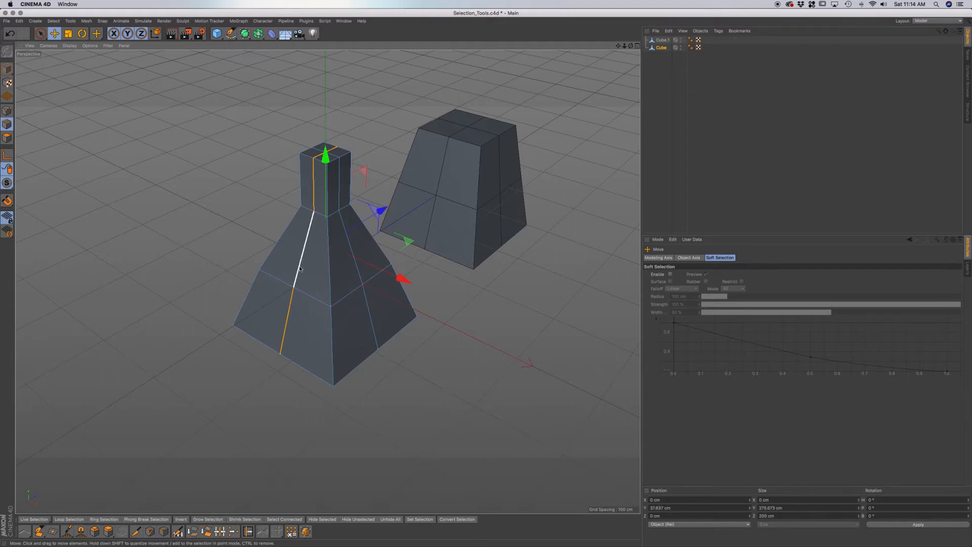
alt+drag(304, 271, 355, 267)
click(311, 299)
click(297, 323)
click(247, 271)
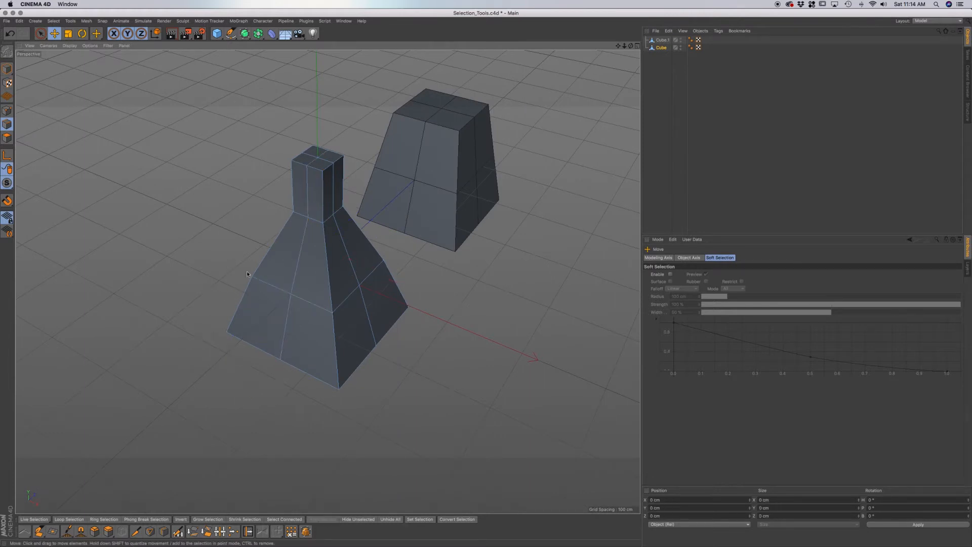
- Select the horizontal edge loop around the middle of the bottle-shaped object's sloped body
double_click(310, 305)
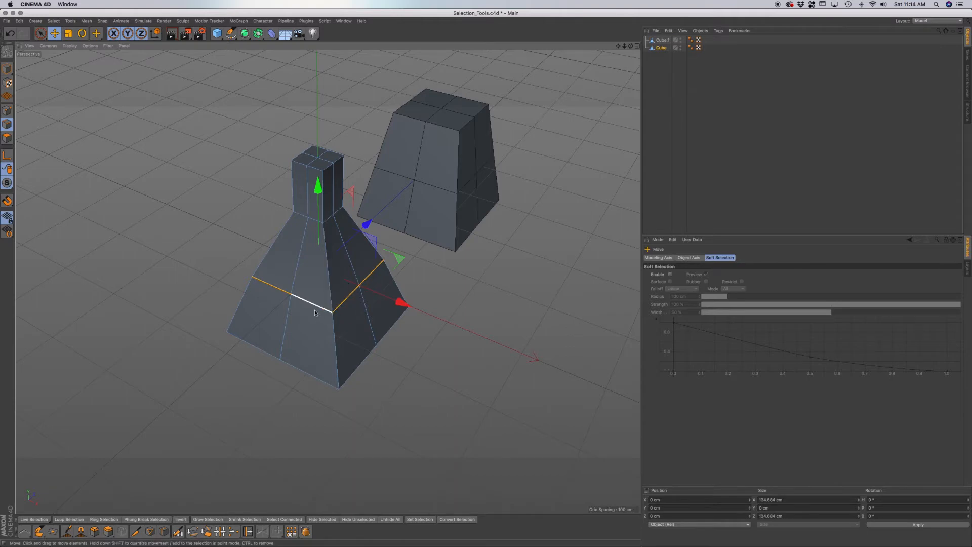
alt+drag(361, 292, 278, 278)
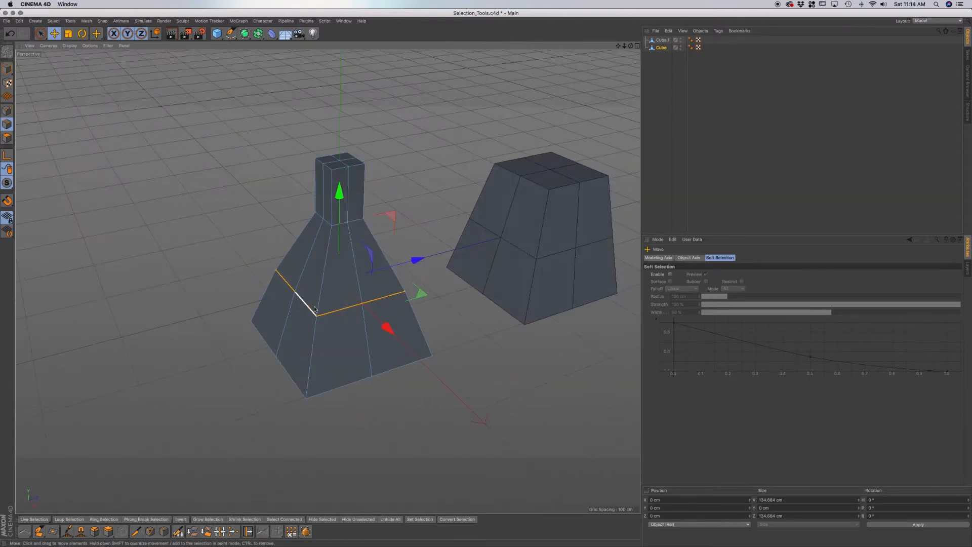
alt+drag(330, 318, 330, 318)
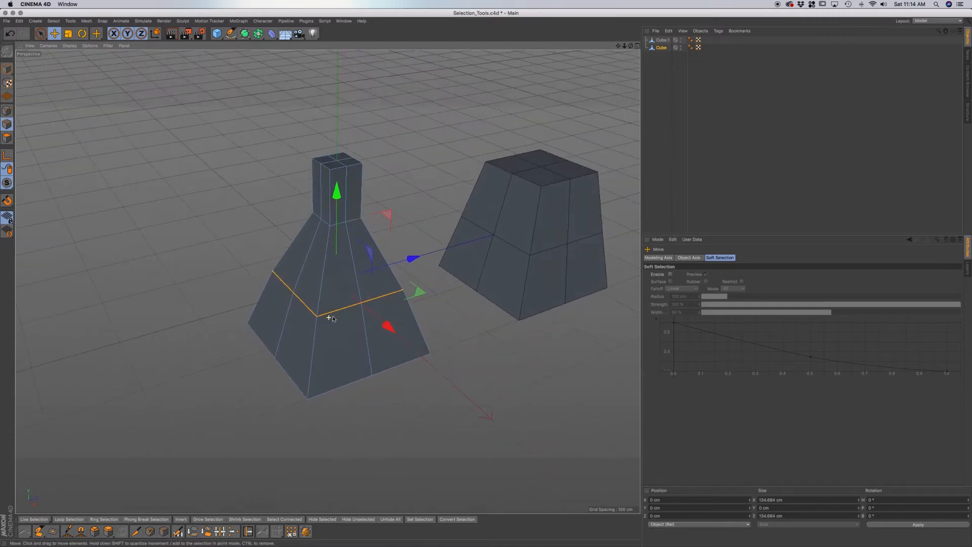
- In Point mode, open the coordinate dialog for the front corner point at the neck's base and cancel it
click(7, 112)
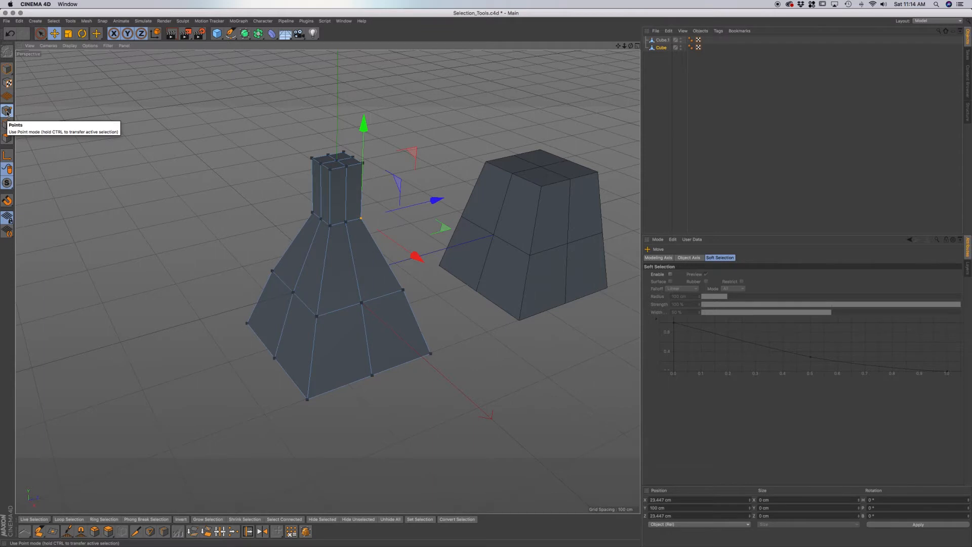
double_click(329, 226)
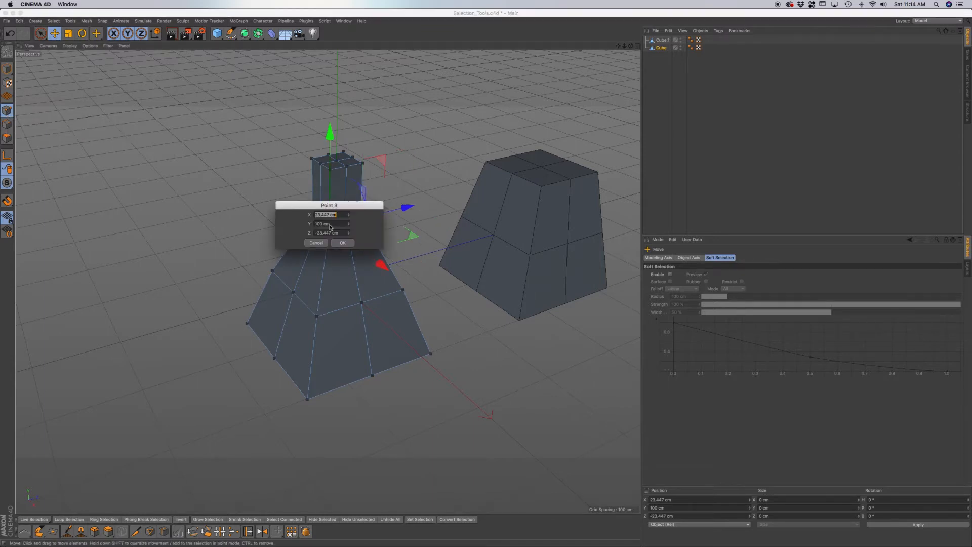
drag(356, 208, 285, 200)
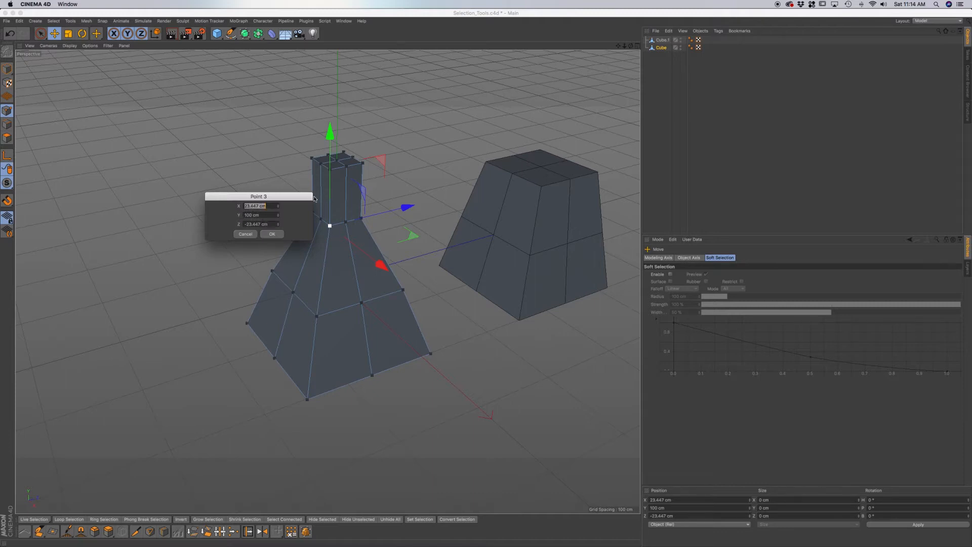
click(245, 234)
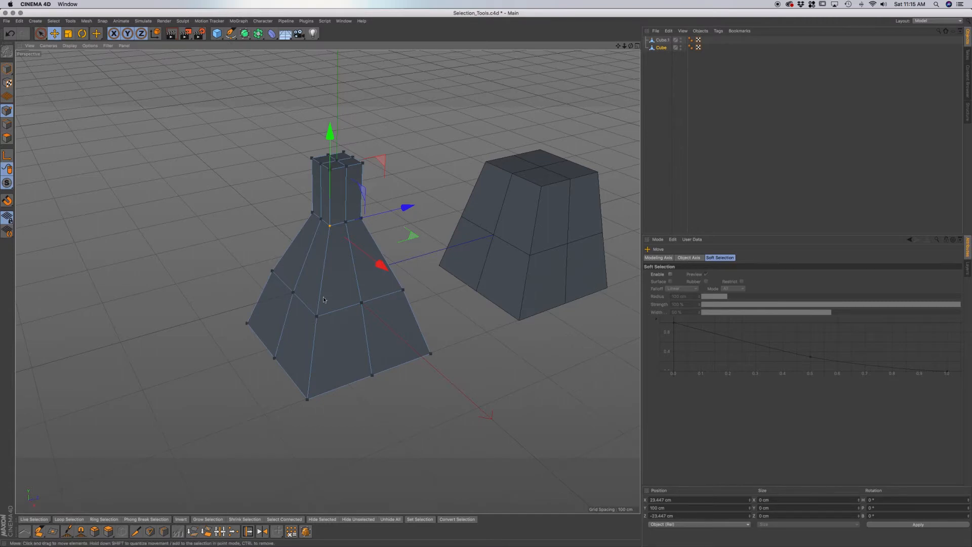
- Select the front upper sloped polygon, transfer that selection to its edges, and transfer it back to the polygon
click(7, 138)
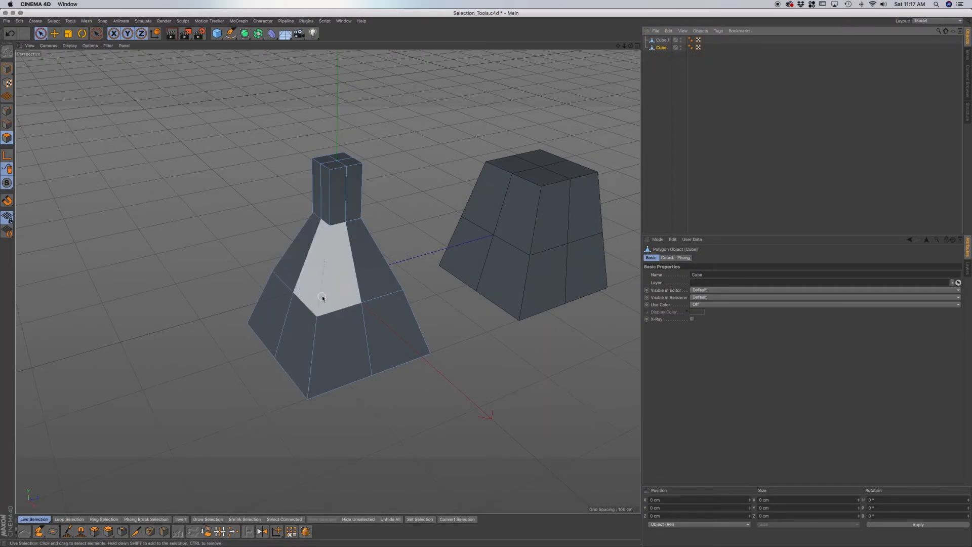
click(340, 292)
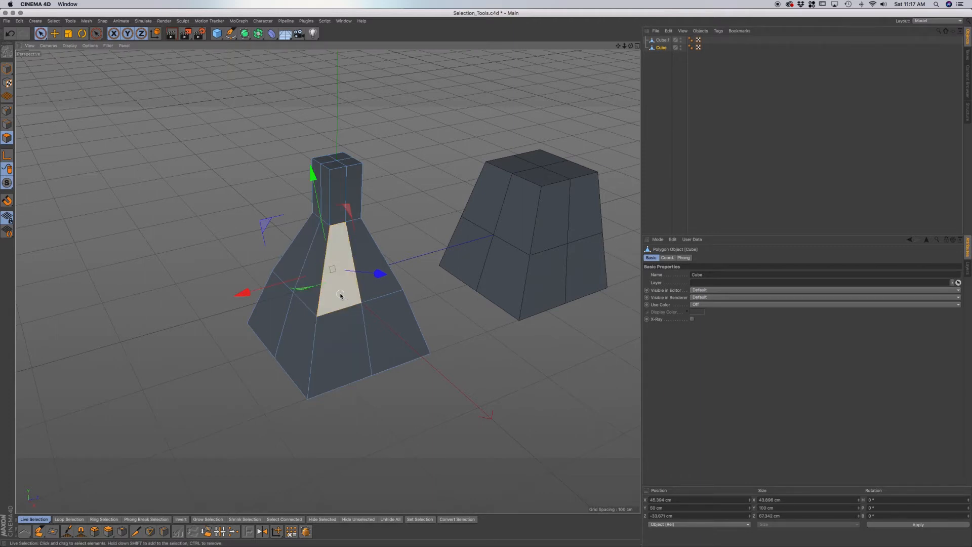
ctrl+click(7, 125)
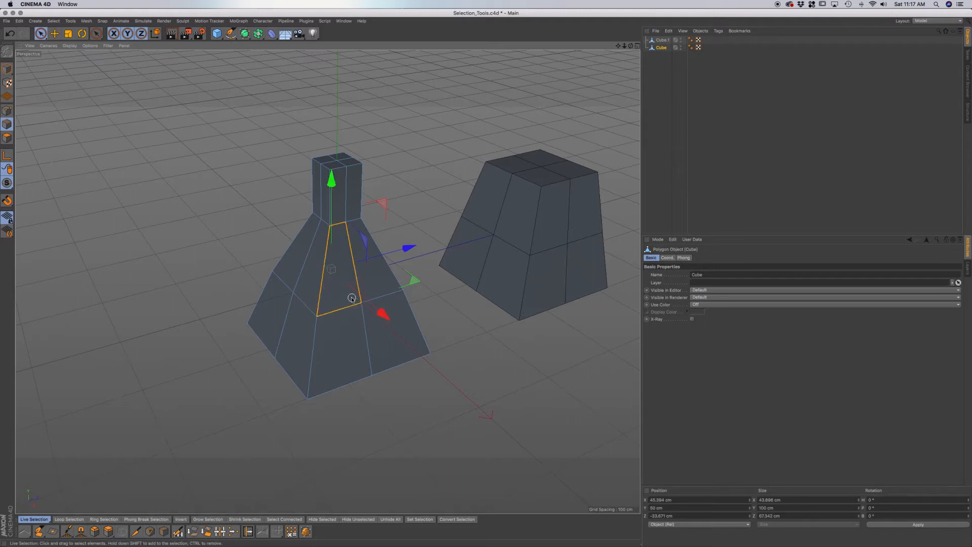
ctrl+click(7, 138)
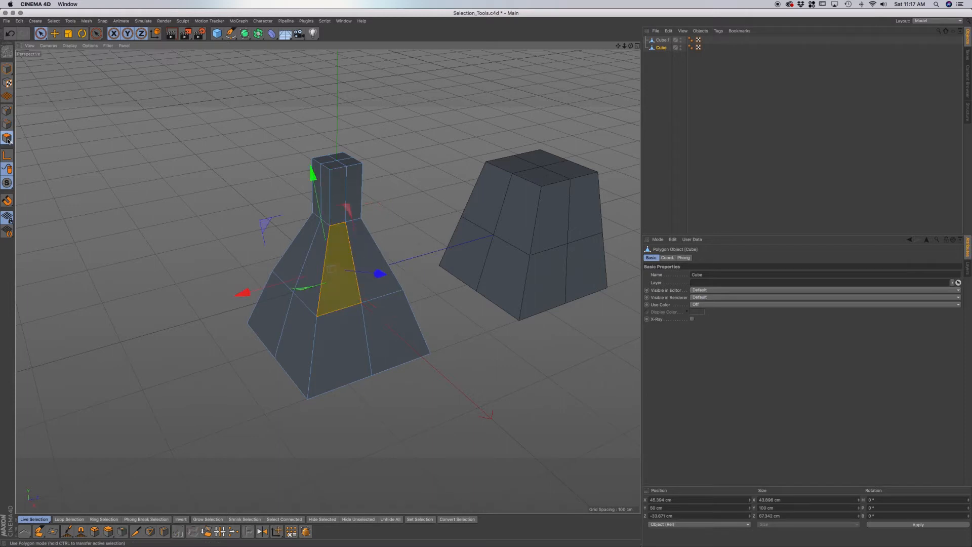
- Select the front lower sloped polygon of the bottle-shaped object and transfer that selection to its edges
click(358, 337)
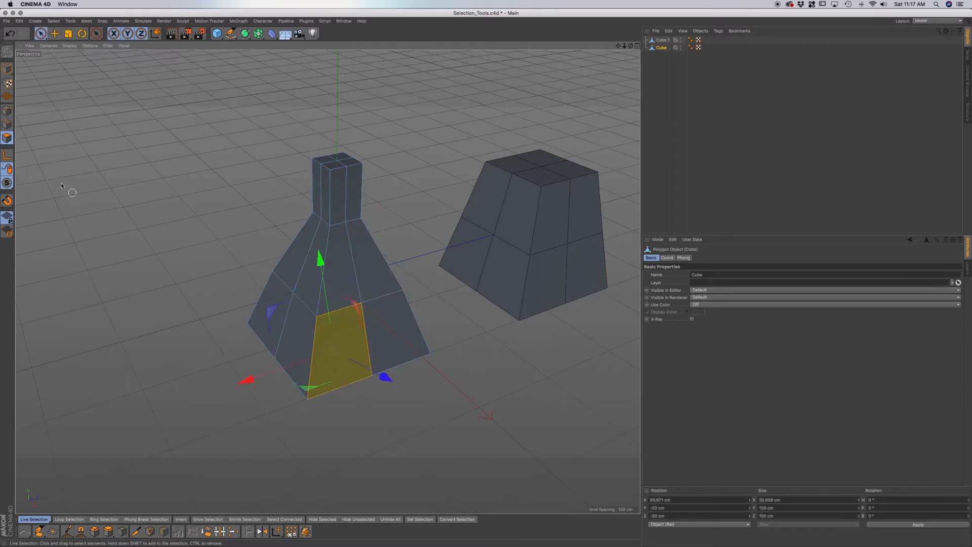
ctrl+click(7, 127)
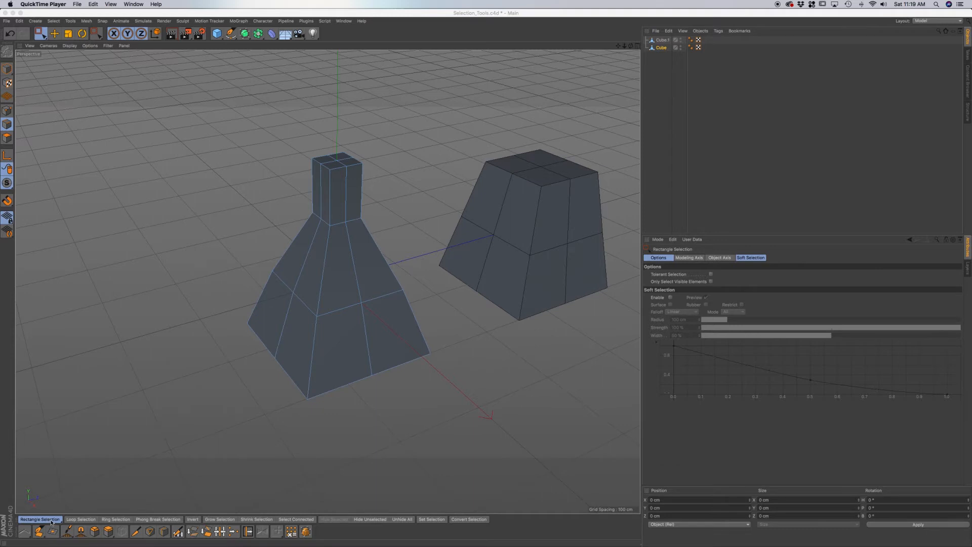
- With Rectangle Selection in Edge mode, select all edges of the bottle's lower half, and then clear the selection
mouse_move(52, 522)
mouse_down()
mouse_move(73, 506)
mouse_move(84, 511)
mouse_up()
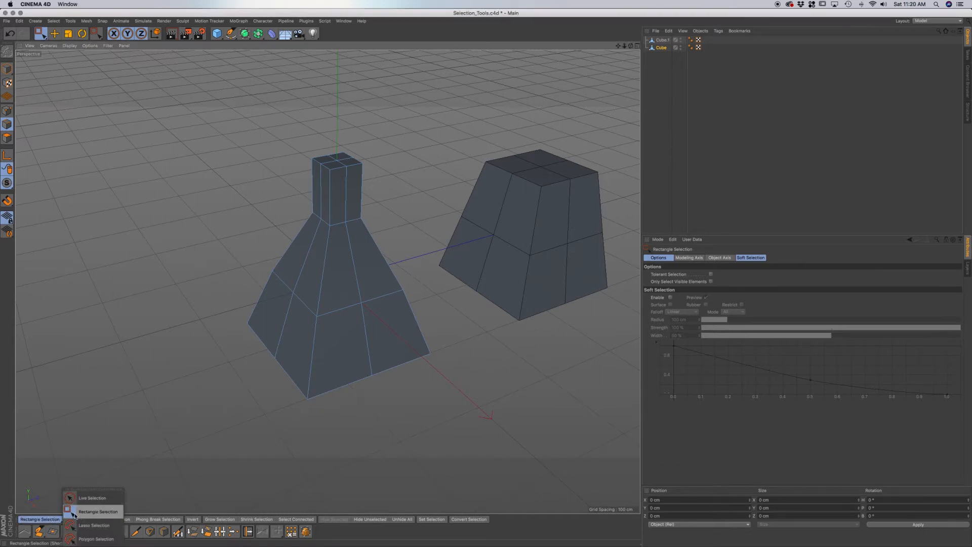
drag(92, 516, 92, 515)
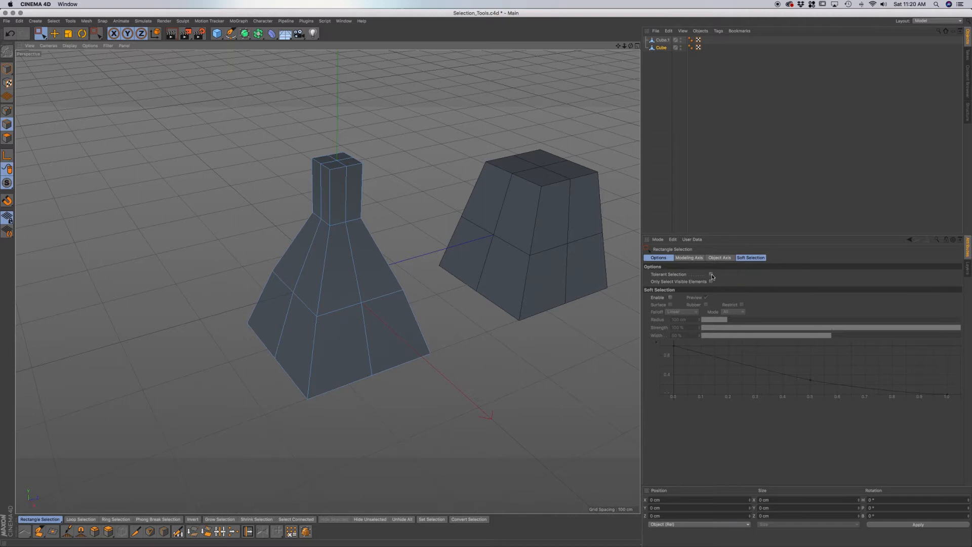
drag(459, 402, 205, 269)
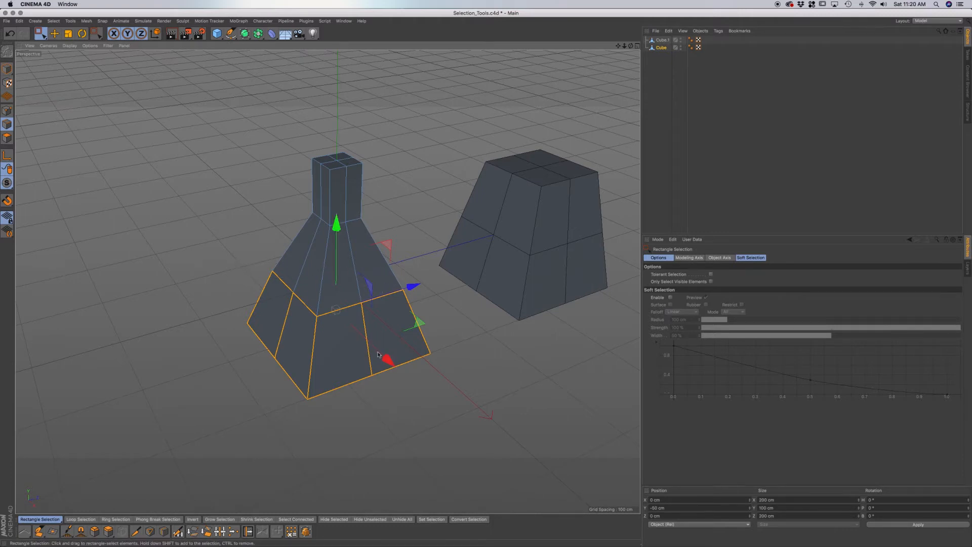
drag(463, 398, 311, 395)
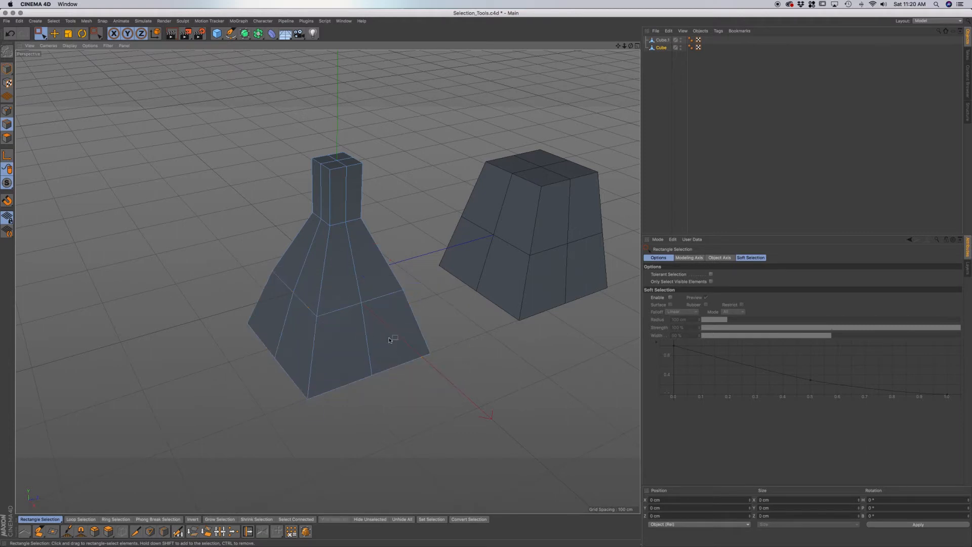
- Rectangle-select most of the lower-half edges, clear them, and select only the four edges of the lower right-hand front polygon
drag(451, 393, 191, 262)
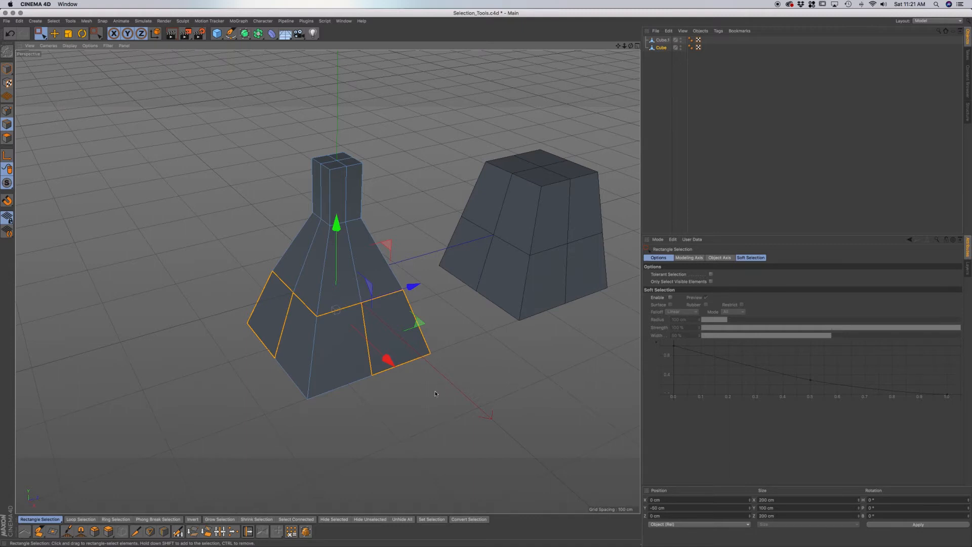
click(455, 379)
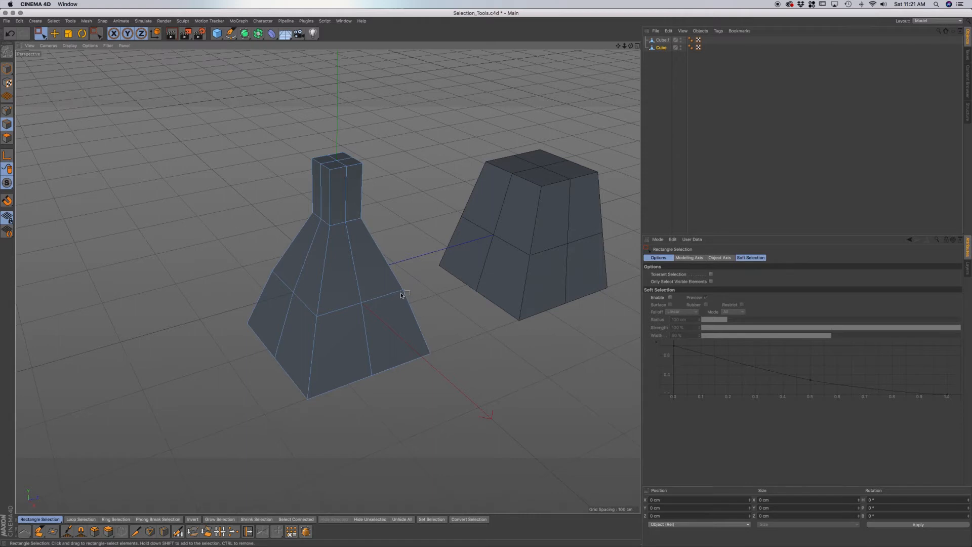
drag(459, 403, 343, 277)
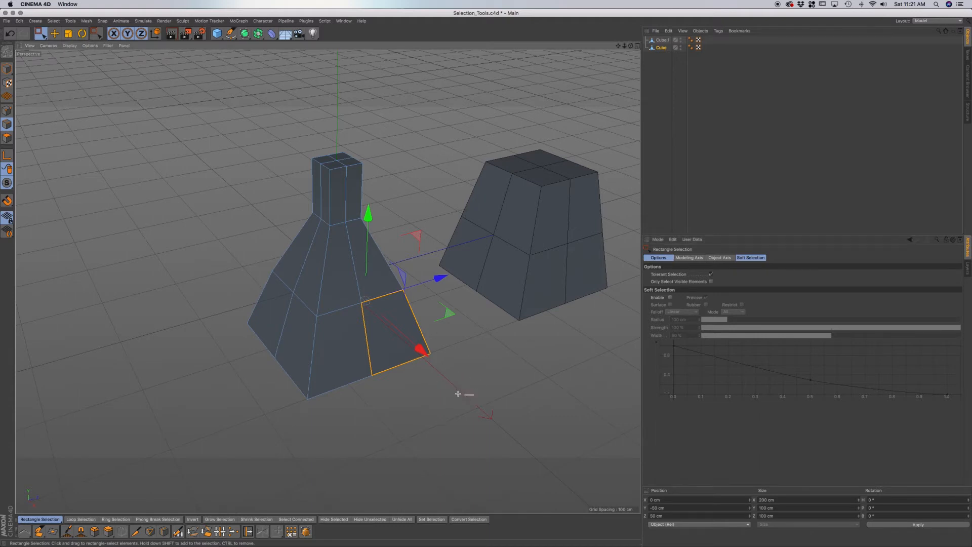
- Turn on Tolerant Selection, rectangle-select the edges touched by boxes over the sloped body and base, and clear the selection
drag(474, 395, 238, 275)
drag(477, 430, 226, 287)
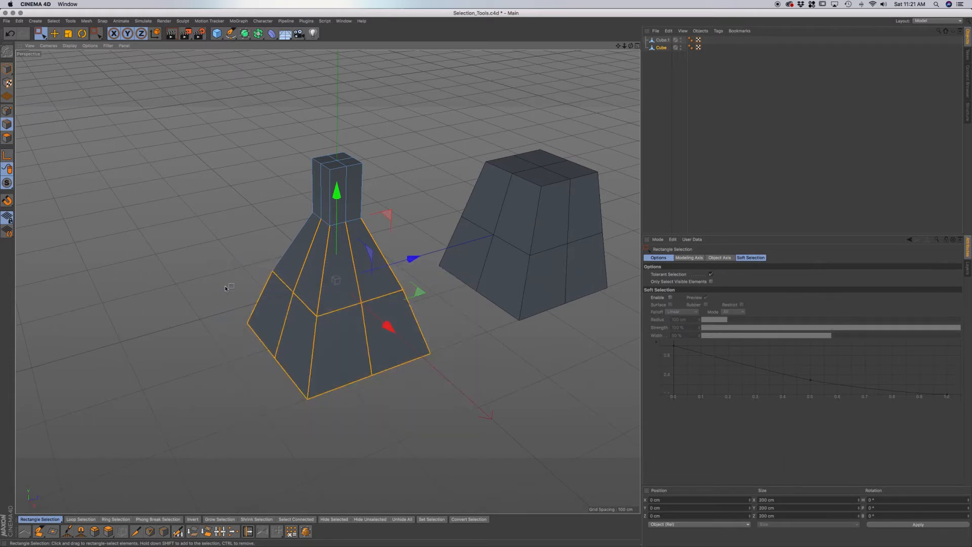
drag(430, 403, 237, 347)
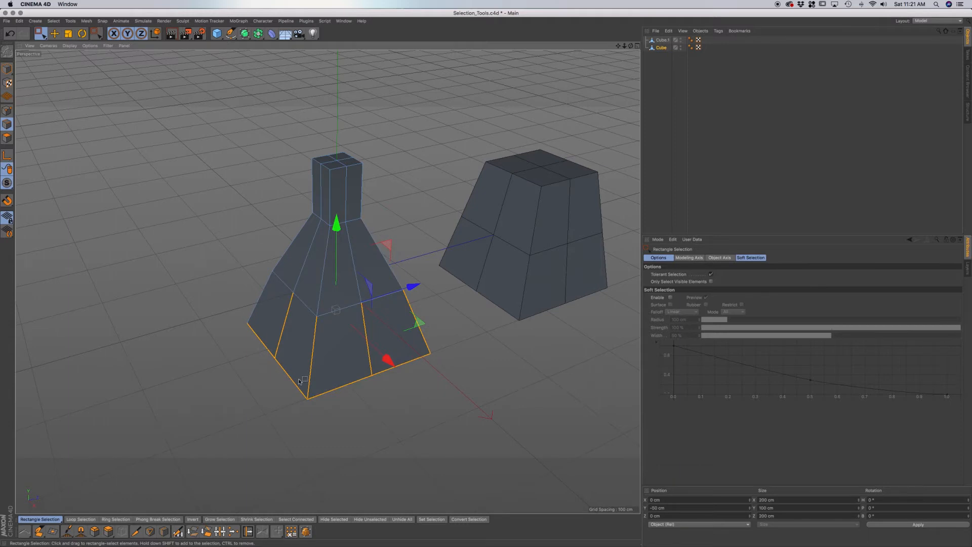
drag(438, 418, 262, 380)
drag(463, 376, 418, 338)
drag(429, 409, 281, 212)
drag(462, 409, 438, 390)
- In Point mode, rectangle-select points on the neck and at the middle of the sloped body's left side
click(7, 110)
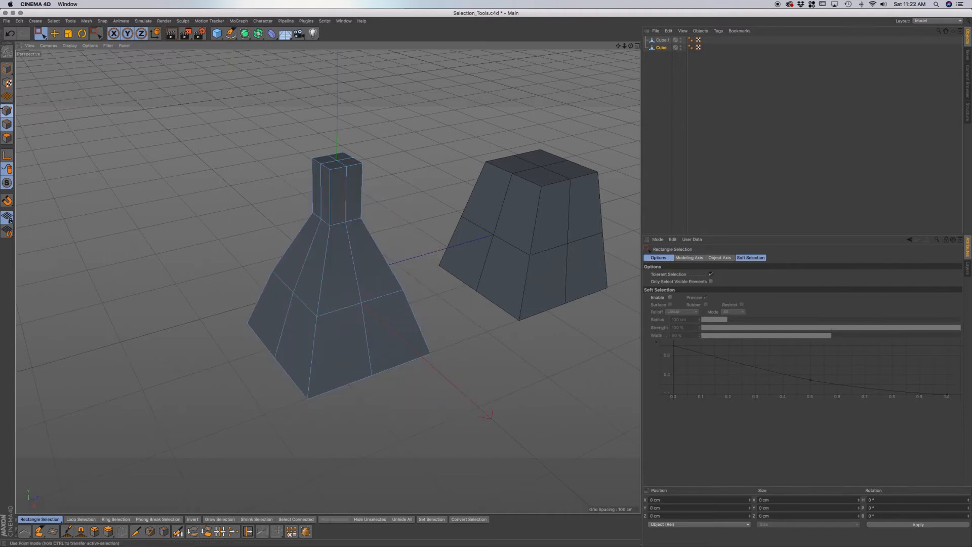
drag(266, 150, 378, 205)
drag(247, 242, 319, 314)
drag(355, 418, 206, 237)
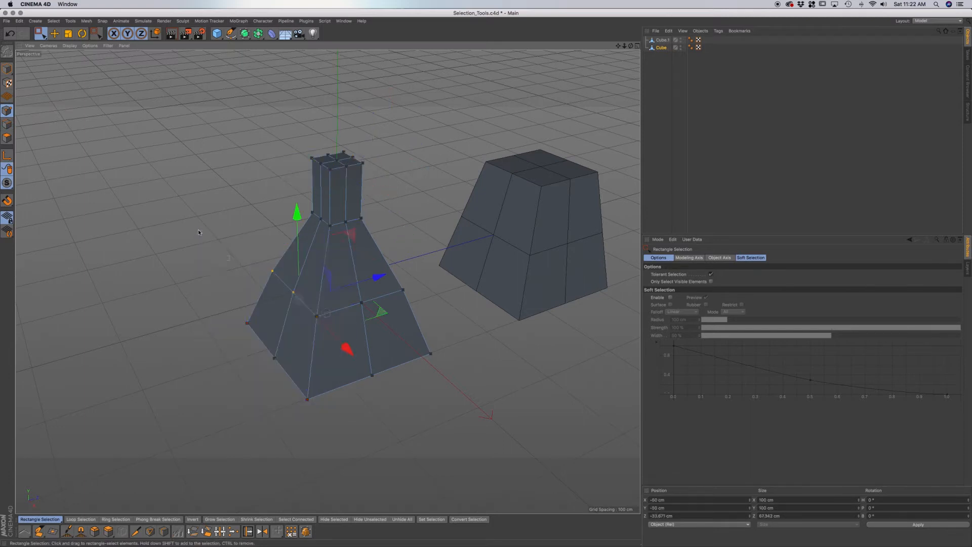
- In Polygon mode, rectangle-select the polygons touched on the left side of the sloped body, and then clear the selection
click(7, 137)
drag(435, 398, 272, 254)
drag(211, 215, 314, 288)
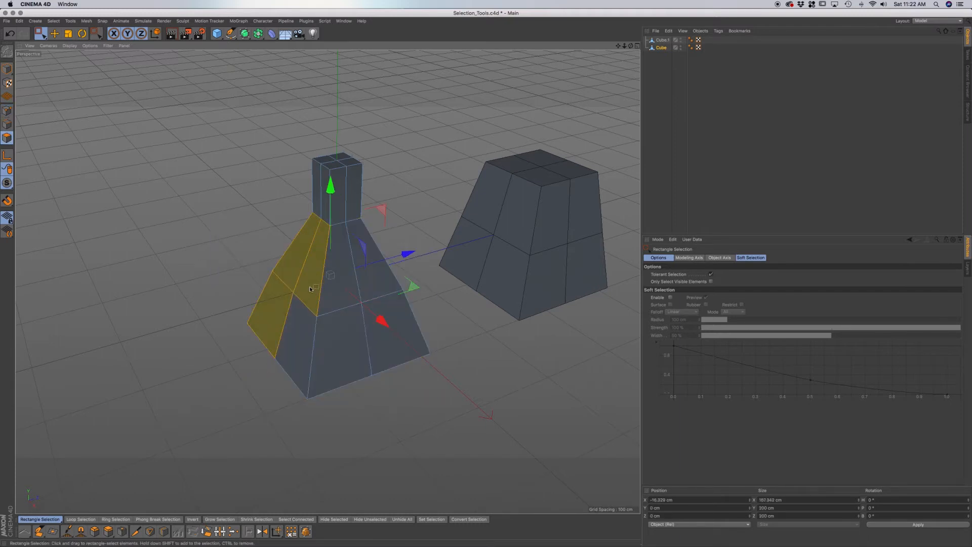
click(241, 253)
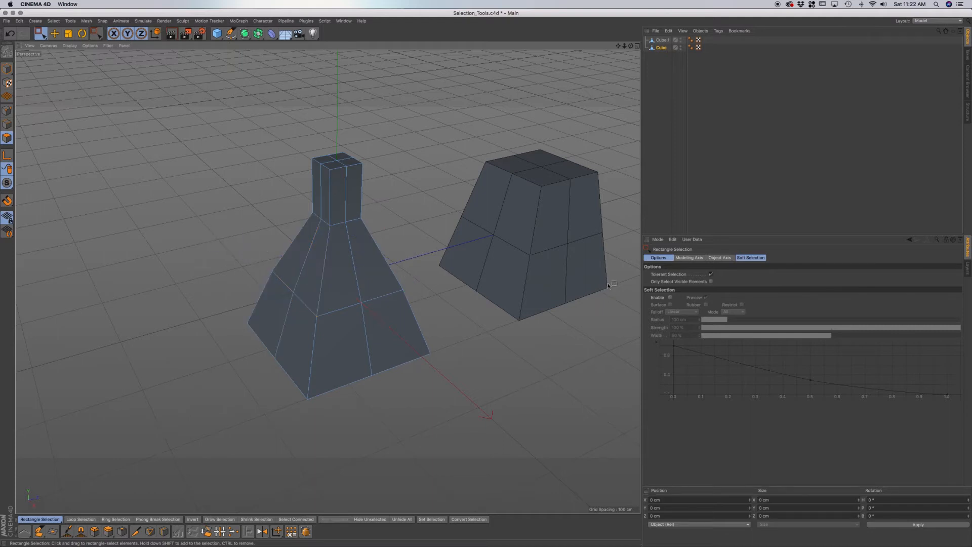
- Enable Only Select Visible Elements and rectangle-select the front-facing polygons of the sloped body
click(712, 281)
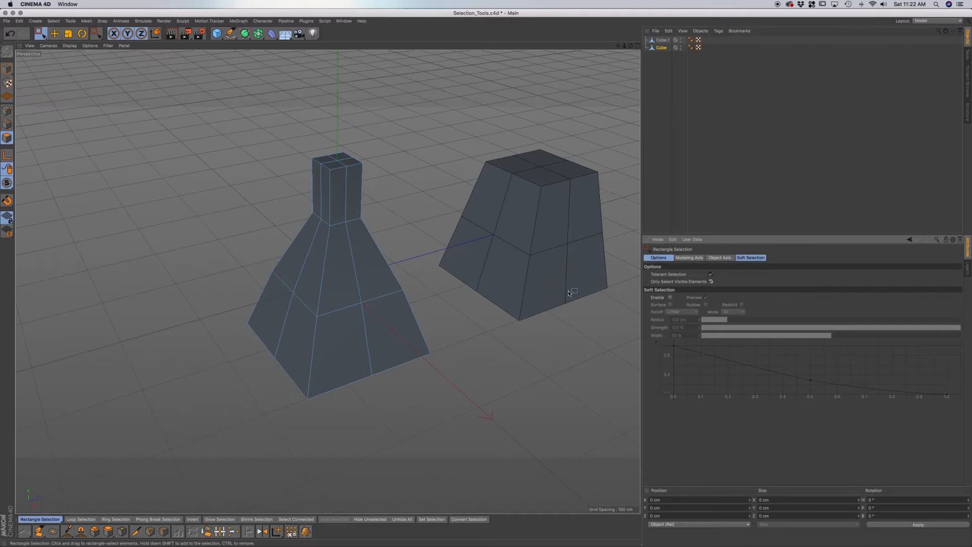
drag(426, 397, 282, 275)
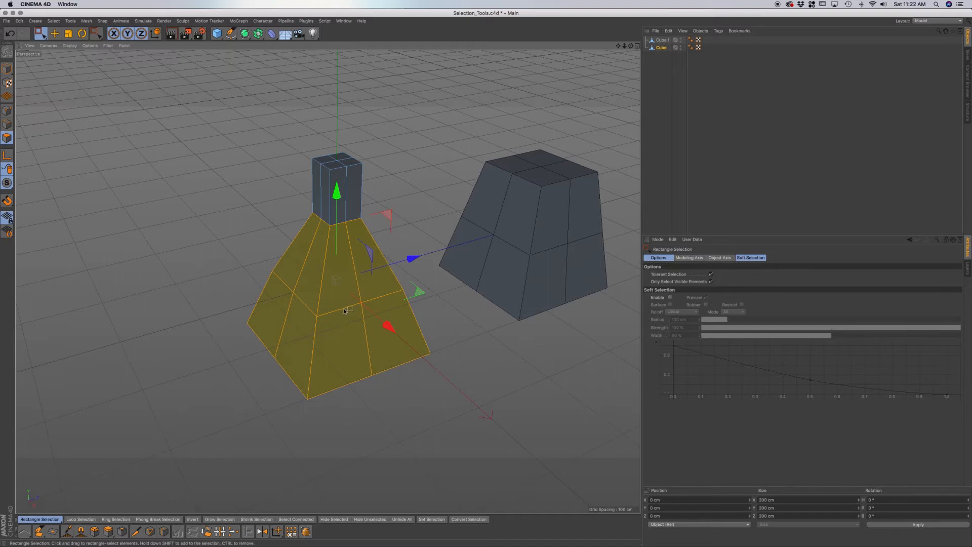
mouse_move(370, 308)
alt+mouse_down()
mouse_move(156, 285)
mouse_move(171, 296)
mouse_move(348, 305)
mouse_move(379, 319)
alt+mouse_up()
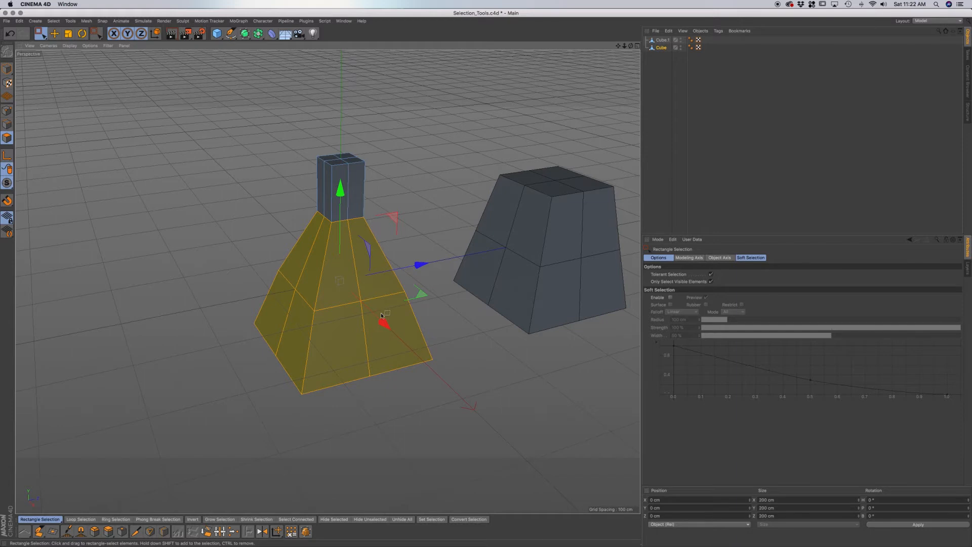
mouse_move(376, 303)
alt+mouse_down()
mouse_move(396, 314)
mouse_move(387, 308)
alt+mouse_up()
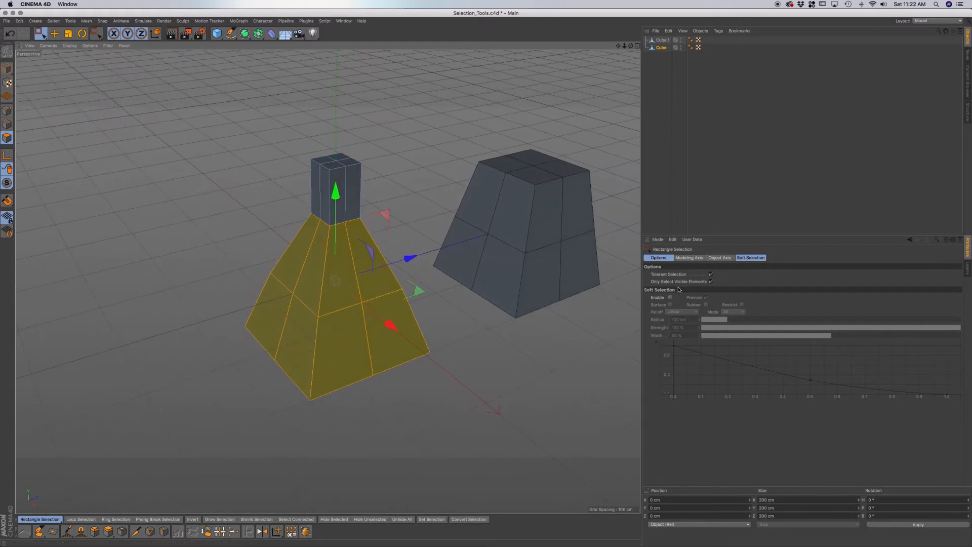
- Disable Only Select Visible Elements, rectangle-select across the sloped body, and inspect the selected polygons around the back
click(712, 282)
drag(445, 315, 210, 283)
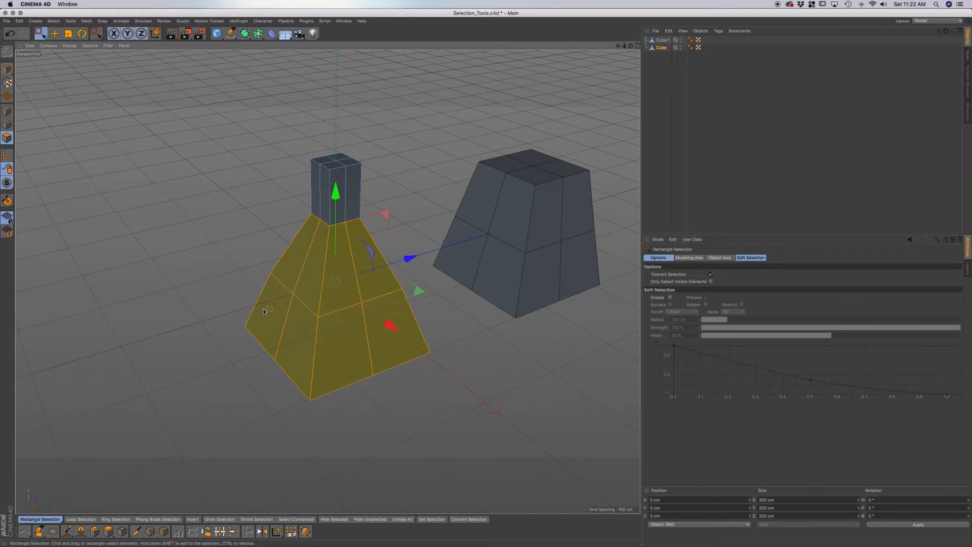
alt+drag(334, 339, 169, 342)
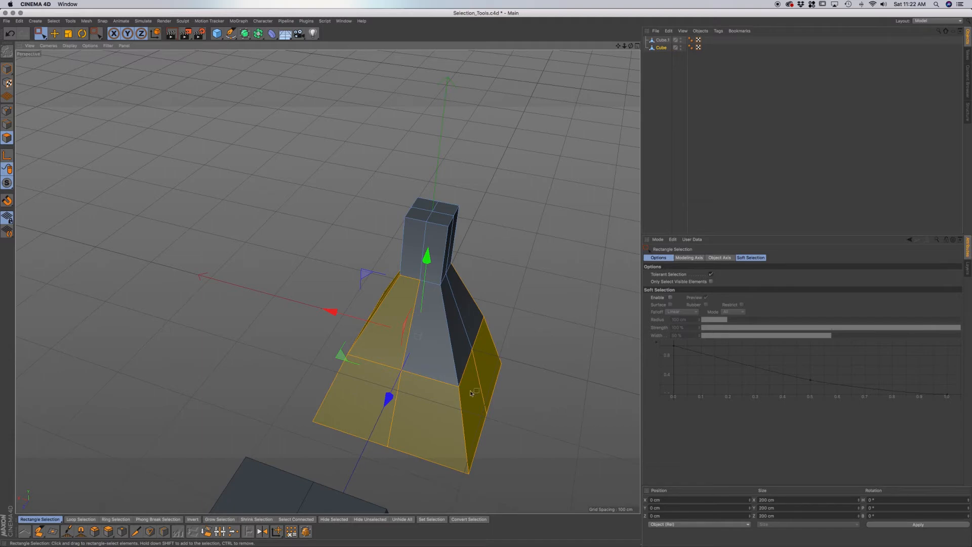
alt+drag(406, 417, 561, 398)
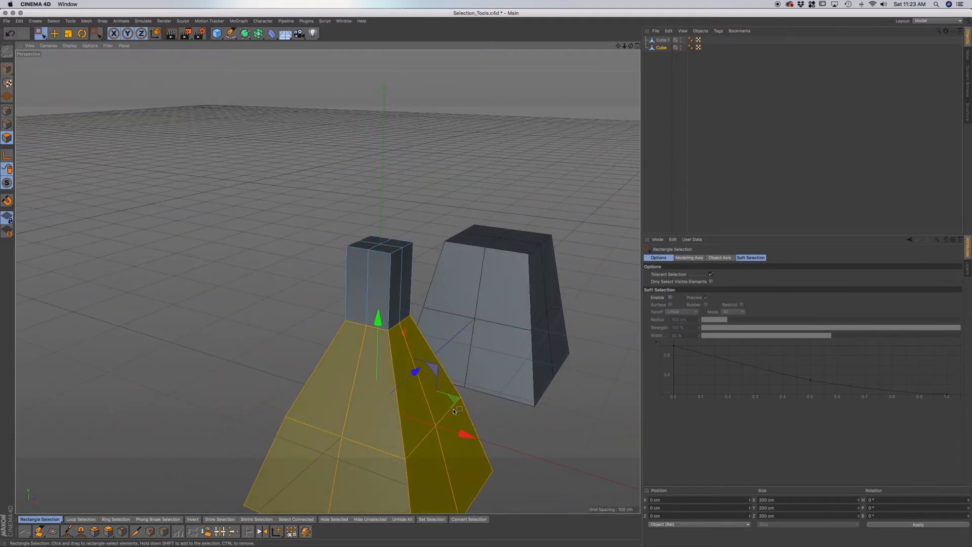
scroll(454, 411, down, 3)
alt+drag(330, 278, 332, 299)
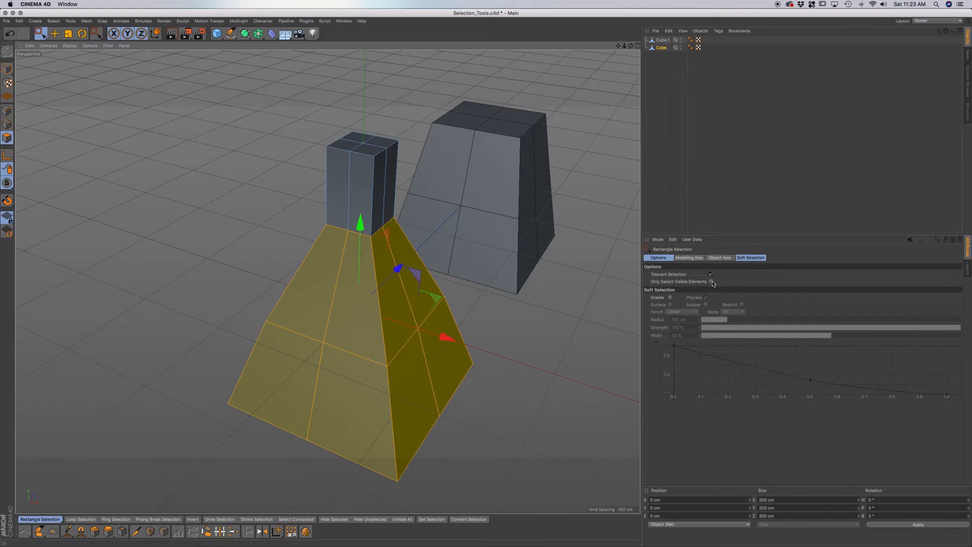
alt+drag(482, 344, 439, 359)
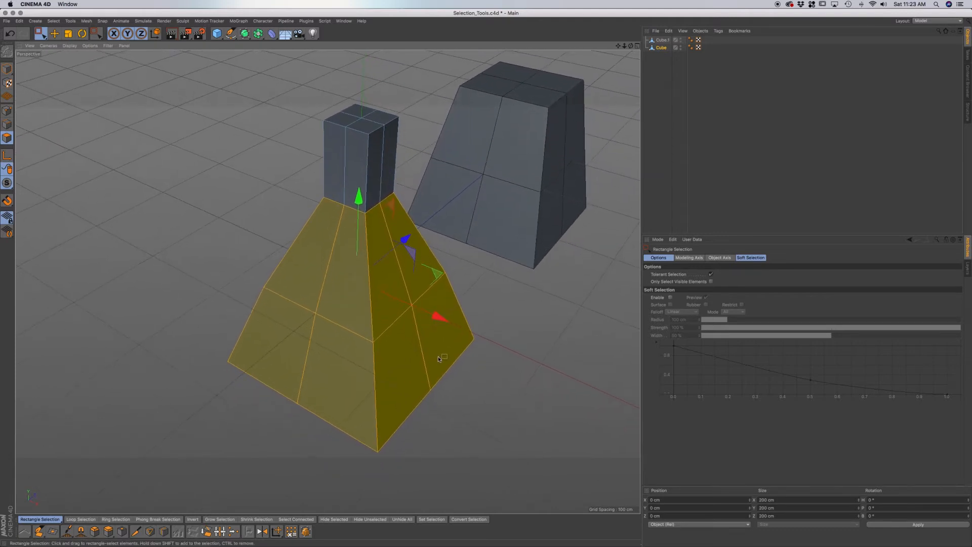
- With Lasso Selection, select the polygons on the right-hand side of the sloped body, including hidden ones
click(41, 520)
click(93, 525)
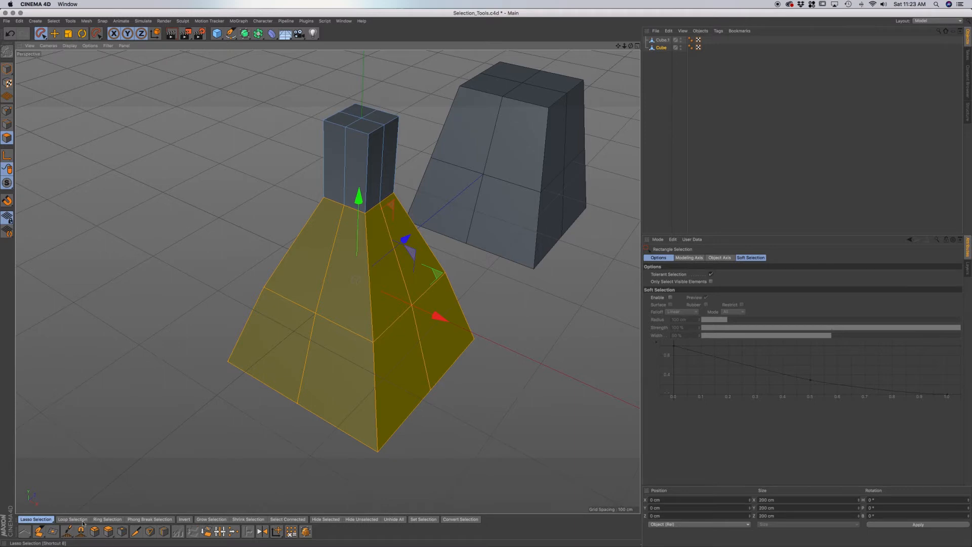
mouse_move(444, 400)
mouse_down()
mouse_move(389, 313)
mouse_move(478, 276)
mouse_move(481, 349)
mouse_move(454, 395)
mouse_up()
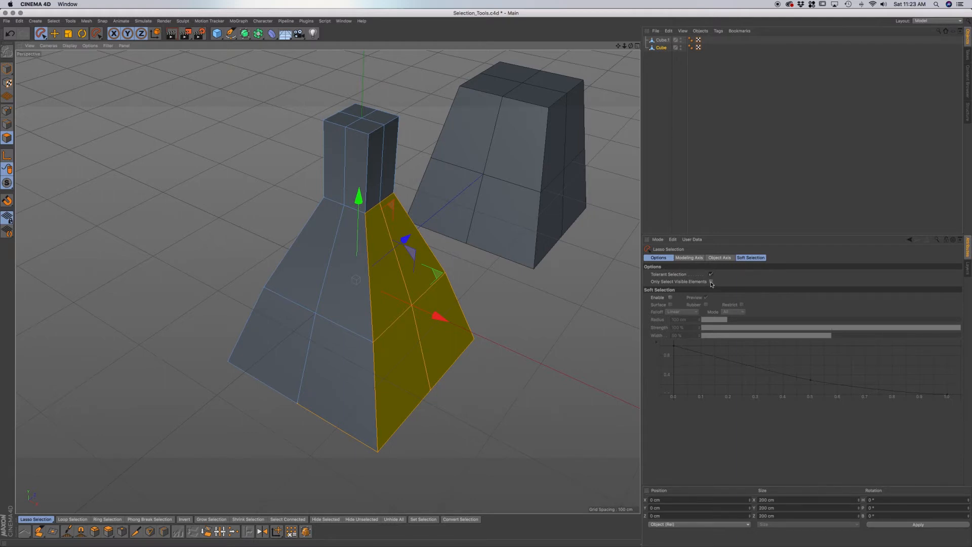
- Enable Only Select Visible Elements, lasso the sloped polygons around the front corner, and lasso the neck's polygons instead
click(711, 282)
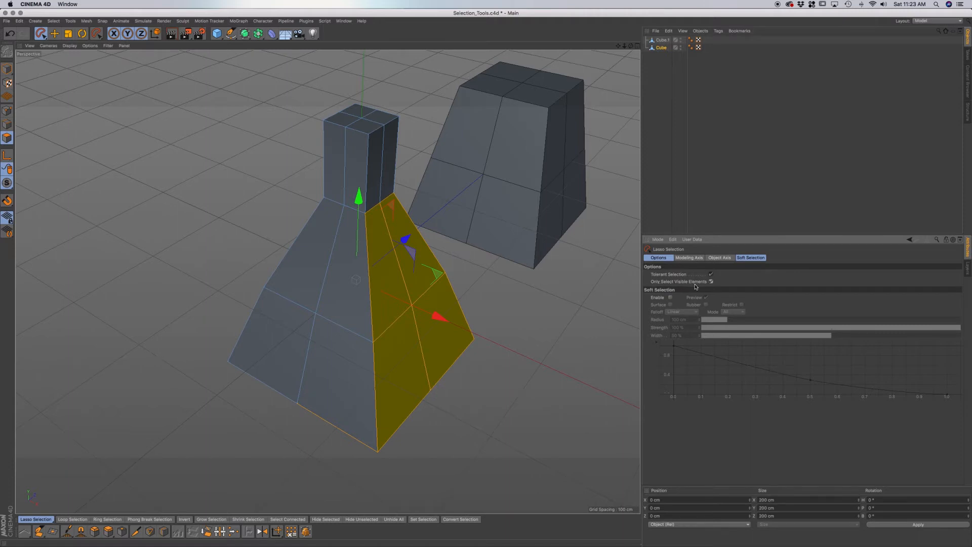
mouse_move(436, 420)
mouse_down()
mouse_move(331, 325)
mouse_move(410, 294)
mouse_move(440, 424)
mouse_up()
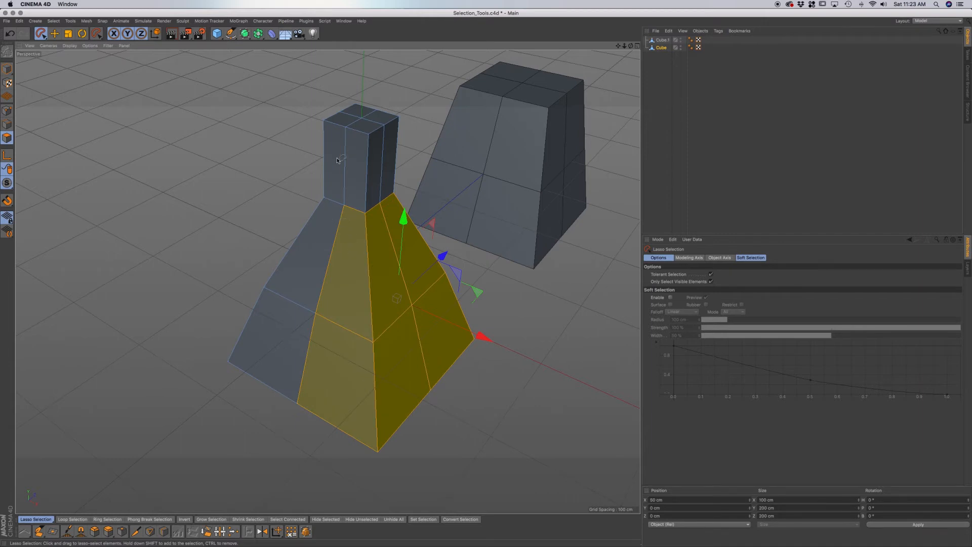
mouse_move(349, 138)
mouse_down()
mouse_move(386, 122)
mouse_move(340, 124)
mouse_move(343, 135)
mouse_up()
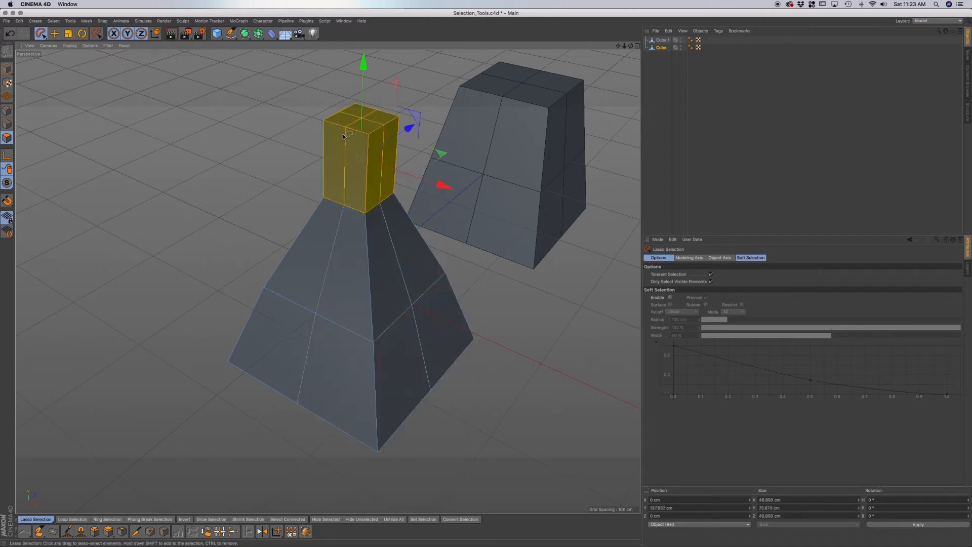
- Turn off Tolerant Selection and lasso-select only the front polygon on the neck's top face
click(711, 274)
click(332, 111)
mouse_move(345, 118)
mouse_down()
mouse_move(375, 147)
mouse_move(377, 119)
mouse_move(351, 117)
mouse_up()
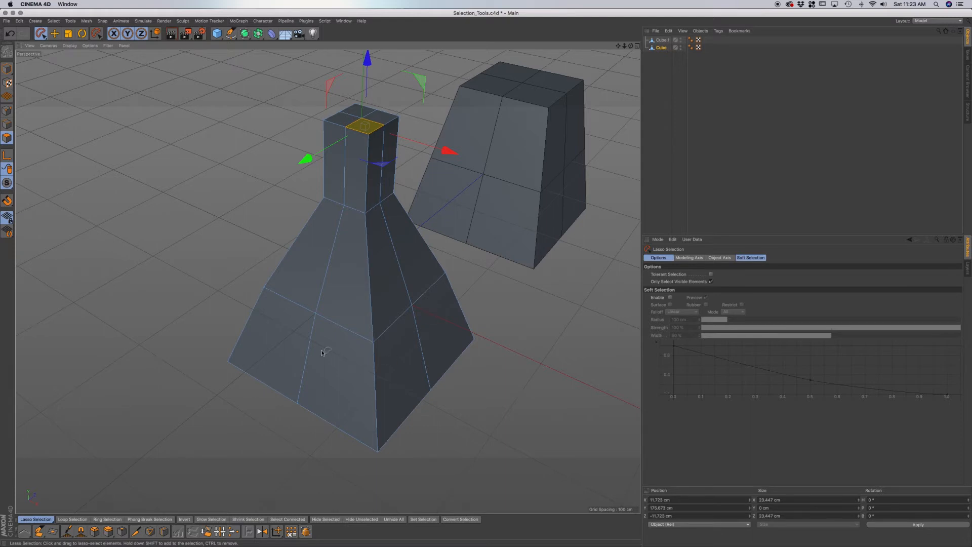
- Switch to Polygon Selection and draw four-cornered outlines over the body's shoulder and the base of the neck
click(39, 530)
click(39, 520)
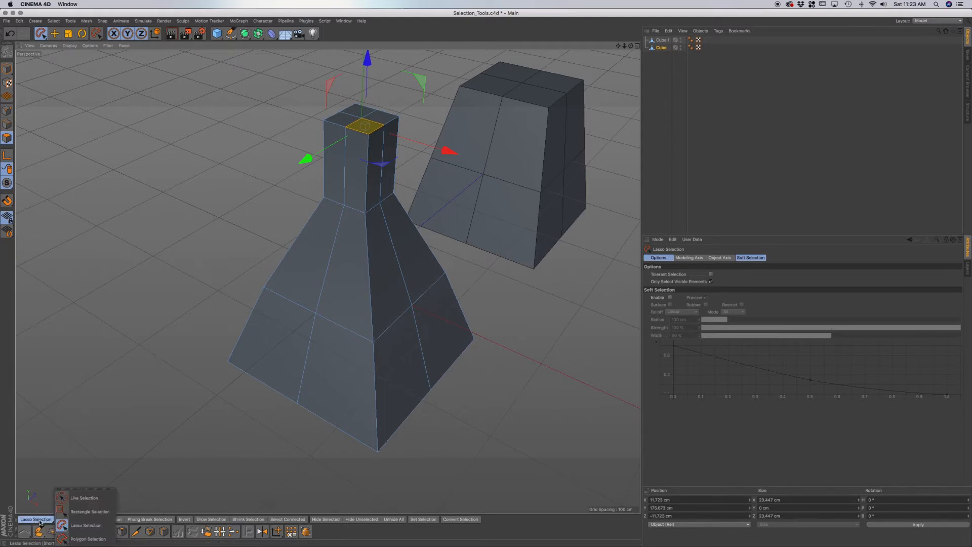
click(83, 539)
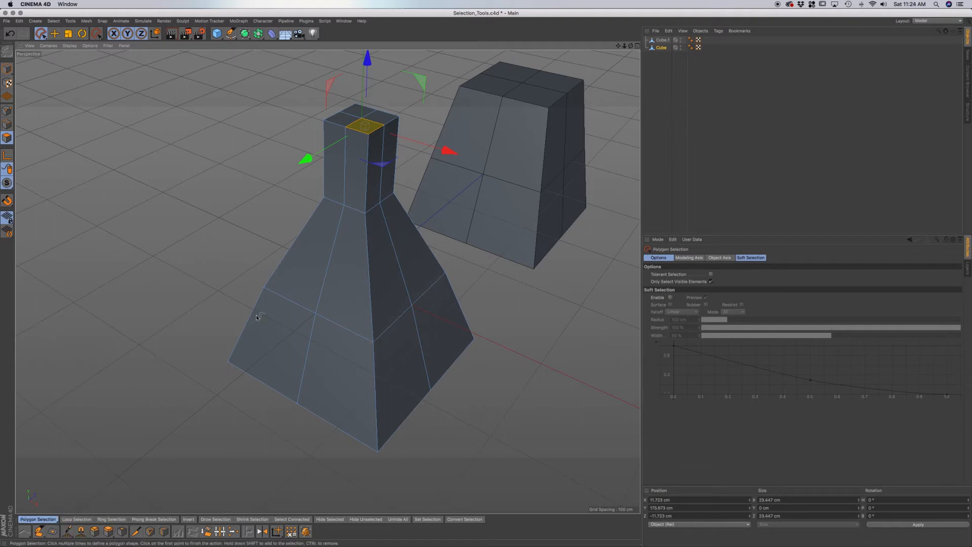
click(302, 266)
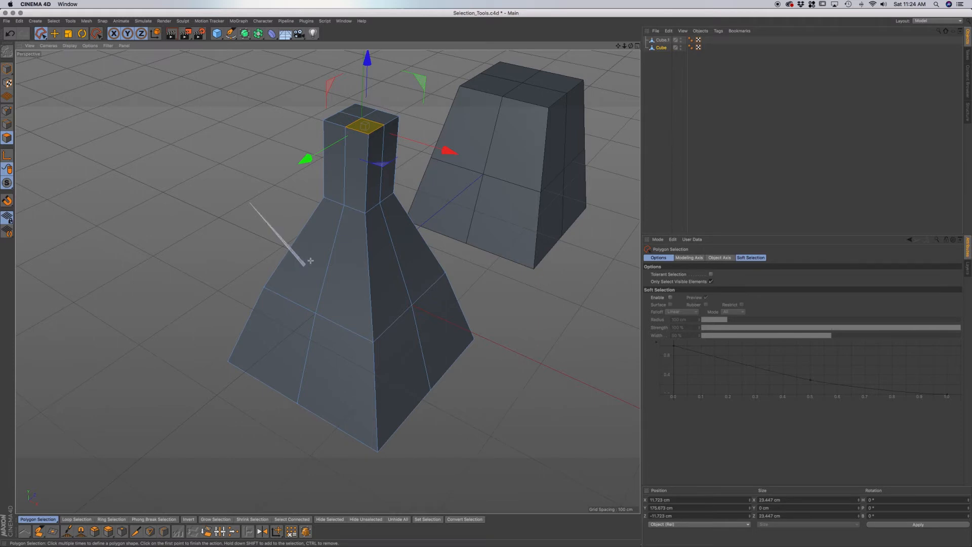
click(359, 216)
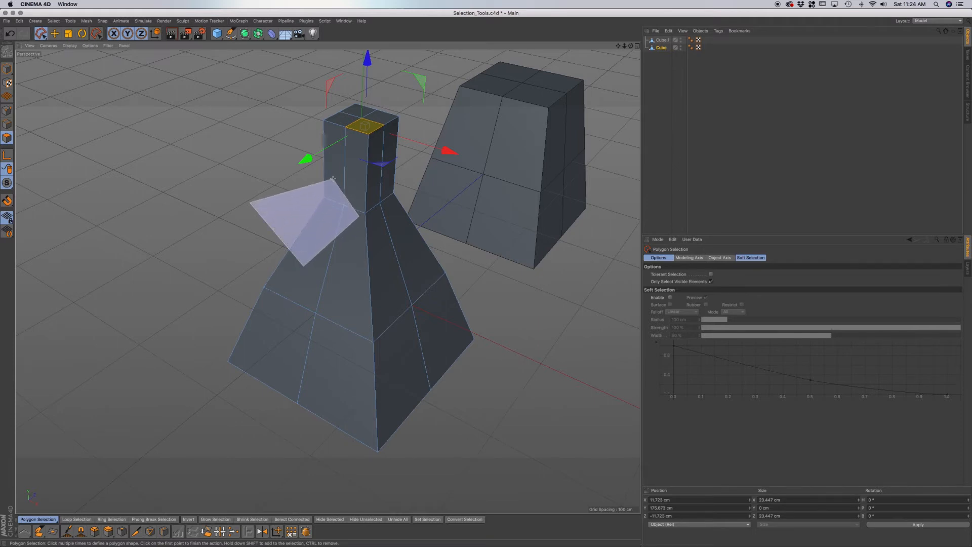
click(333, 178)
click(248, 199)
click(329, 261)
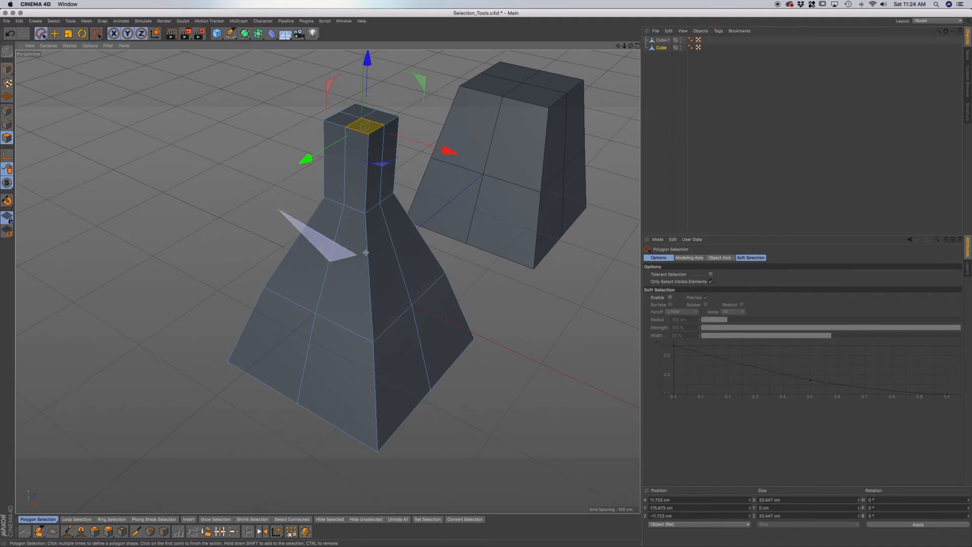
click(424, 210)
click(381, 169)
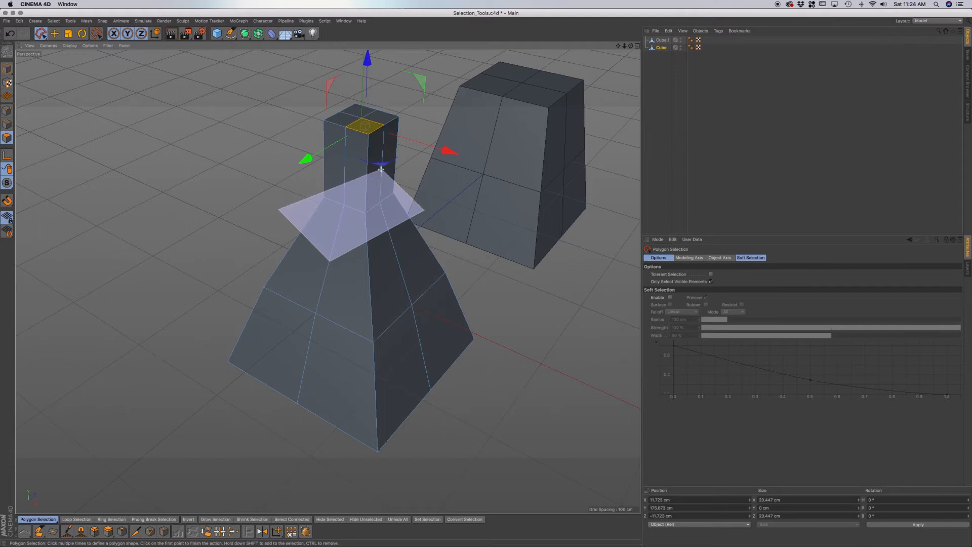
click(280, 209)
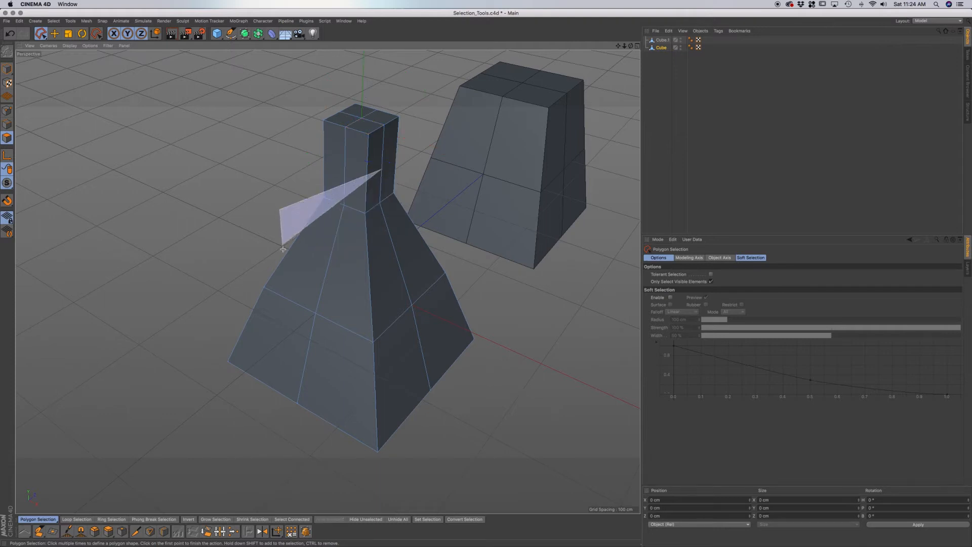
- Outline the upper neck with Polygon Selection to select the four polygons of its top face
click(294, 104)
click(314, 167)
click(428, 166)
click(426, 96)
click(294, 104)
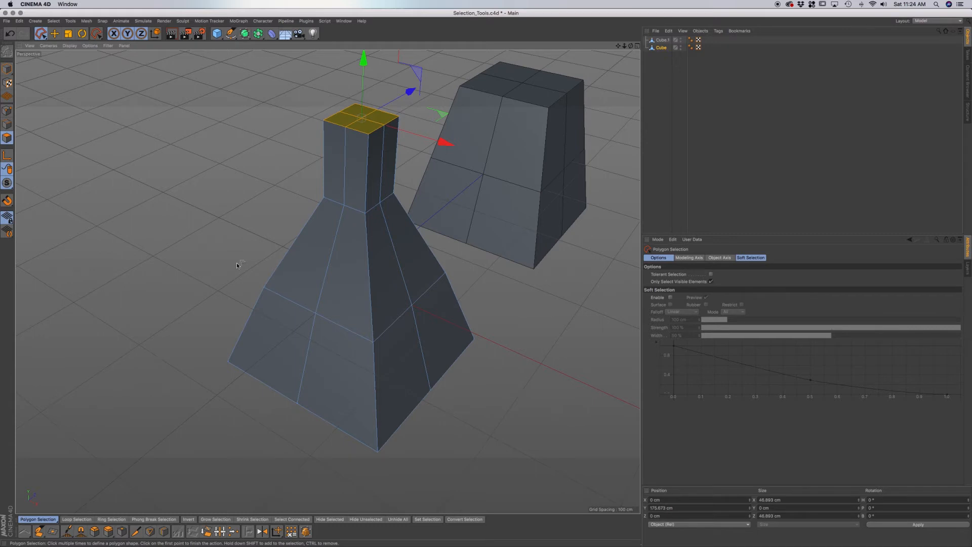
- Outline the lower part of the body's left front side to select its two lower polygons
click(217, 292)
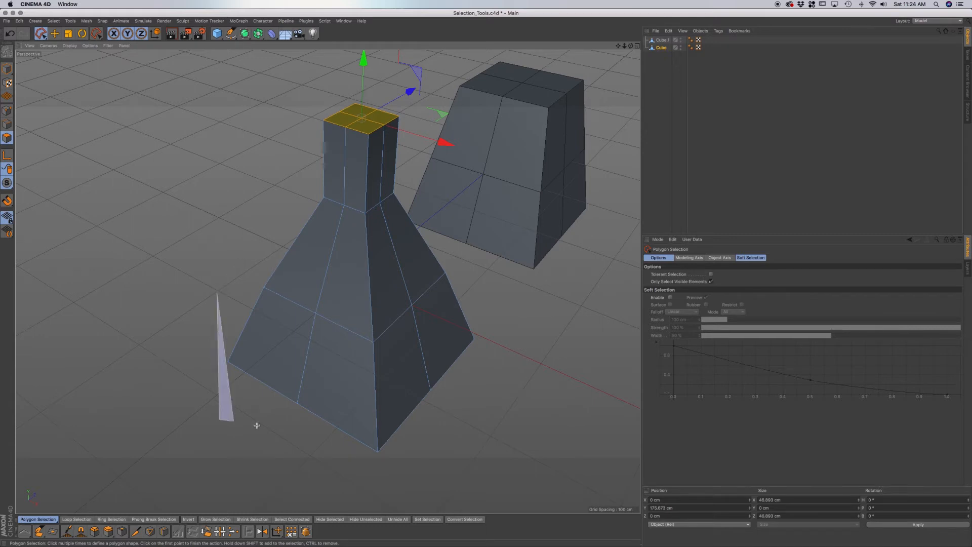
click(219, 420)
click(405, 482)
click(441, 405)
click(379, 293)
click(217, 290)
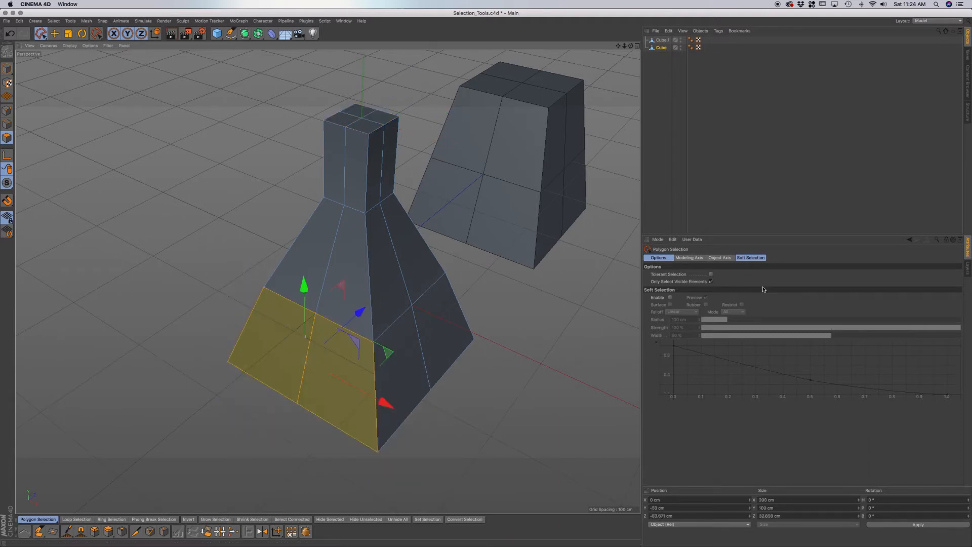
- Enable Tolerant Selection and outline the sloped body's right side to select all four of its polygons
click(711, 274)
click(501, 381)
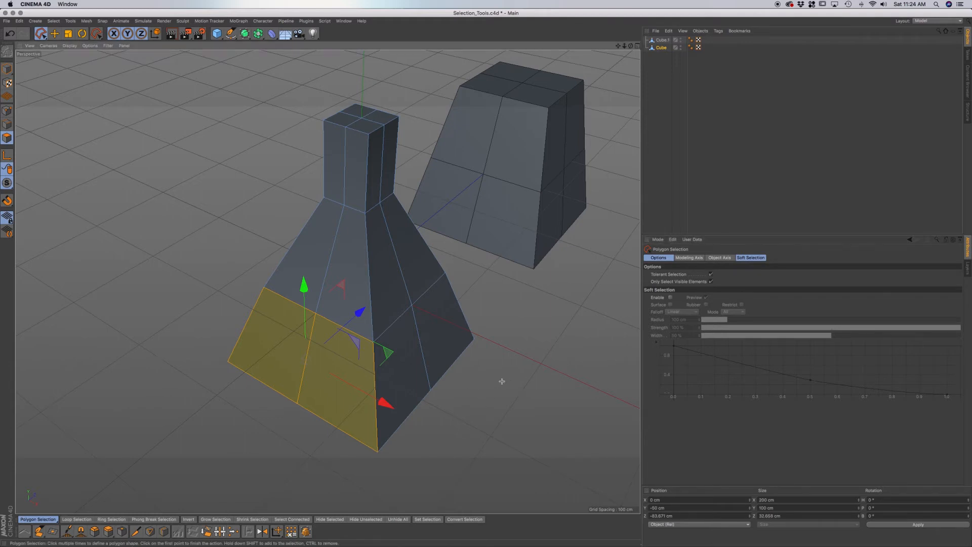
click(485, 269)
click(396, 258)
click(386, 347)
click(449, 408)
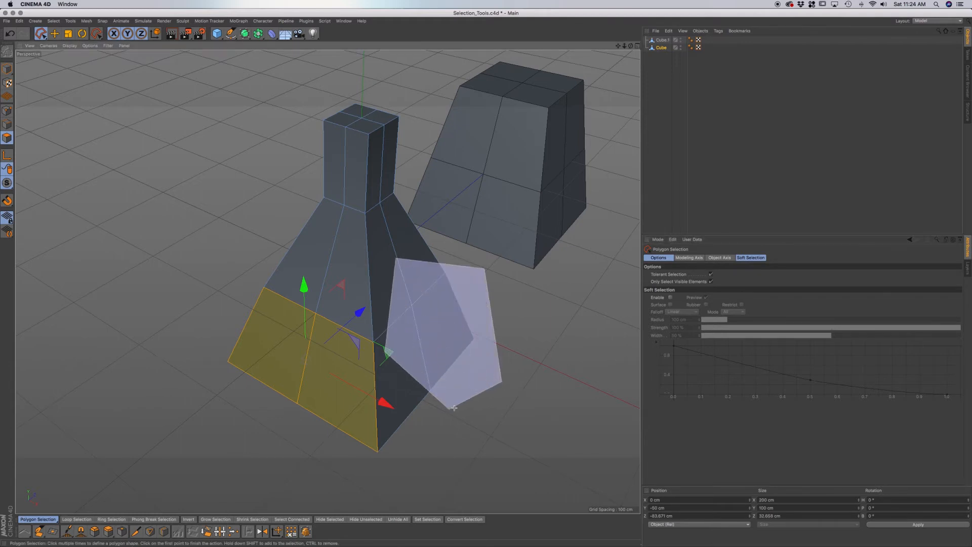
click(502, 383)
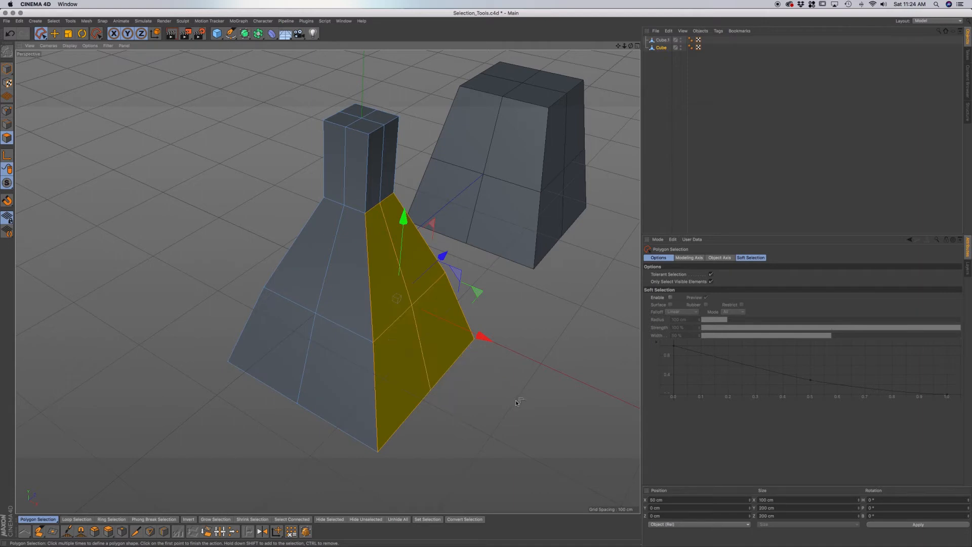
- With Loop Selection, select the lowest ring of polygons around the body
click(81, 520)
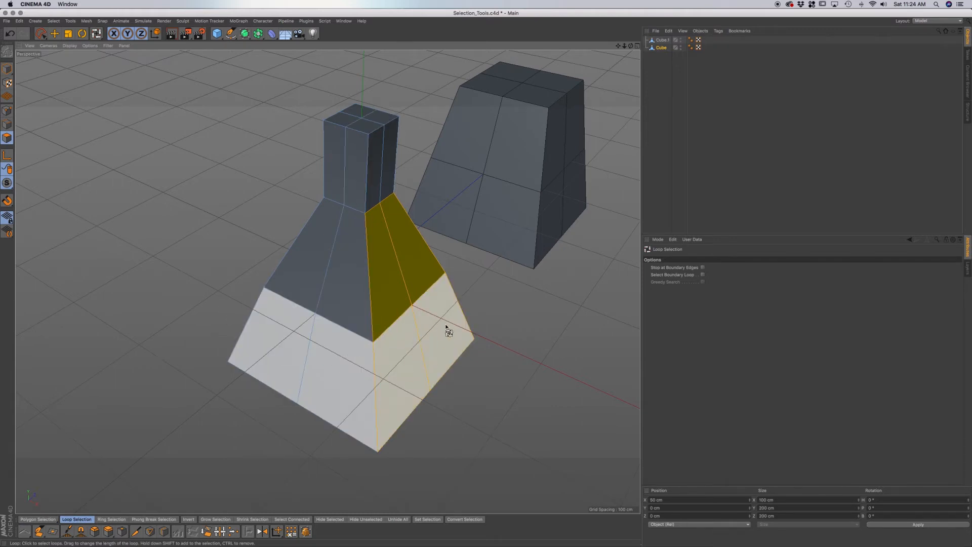
click(419, 365)
alt+drag(528, 337, 582, 336)
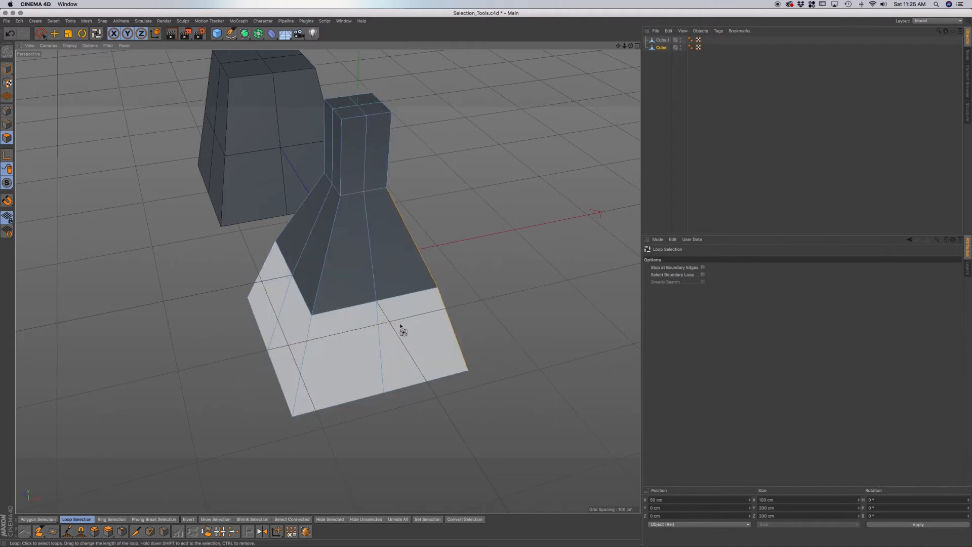
click(405, 331)
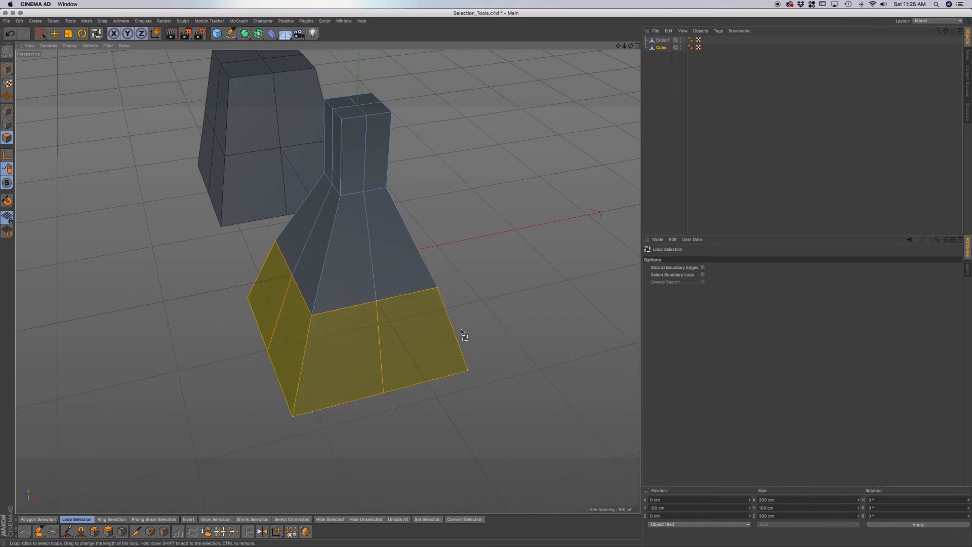
- Loop-select the ring of upper sloped polygons, then a vertical polygon loop running over the neck and body
alt+drag(415, 364, 392, 367)
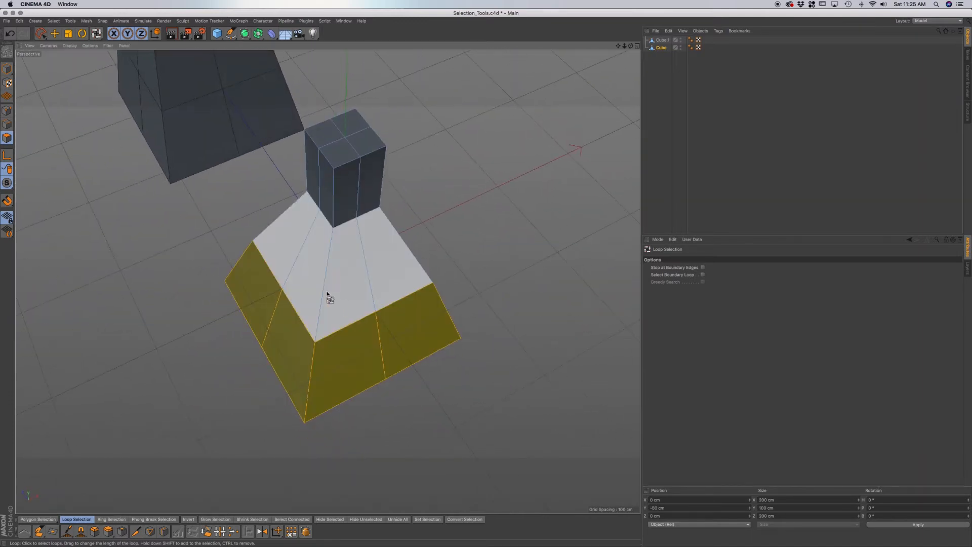
click(308, 276)
alt+drag(378, 330, 267, 290)
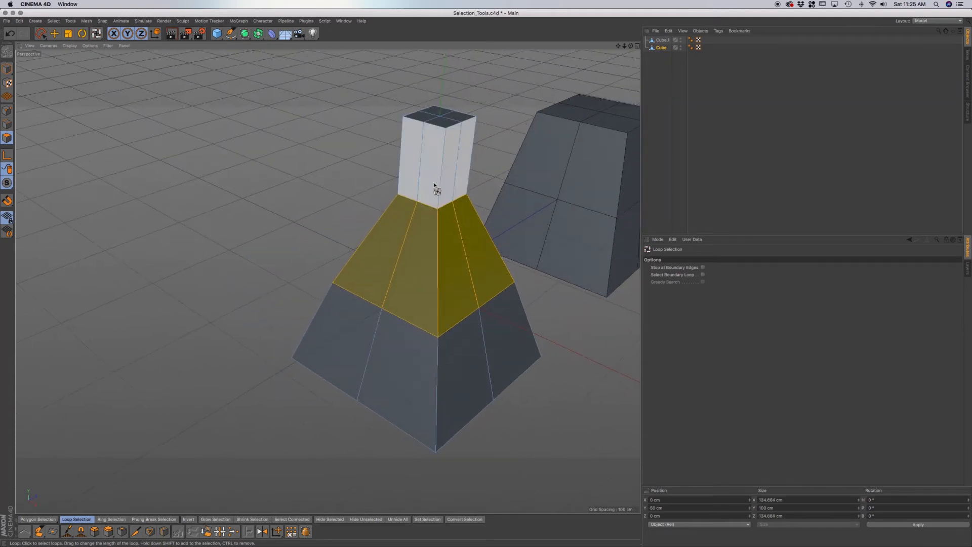
click(448, 128)
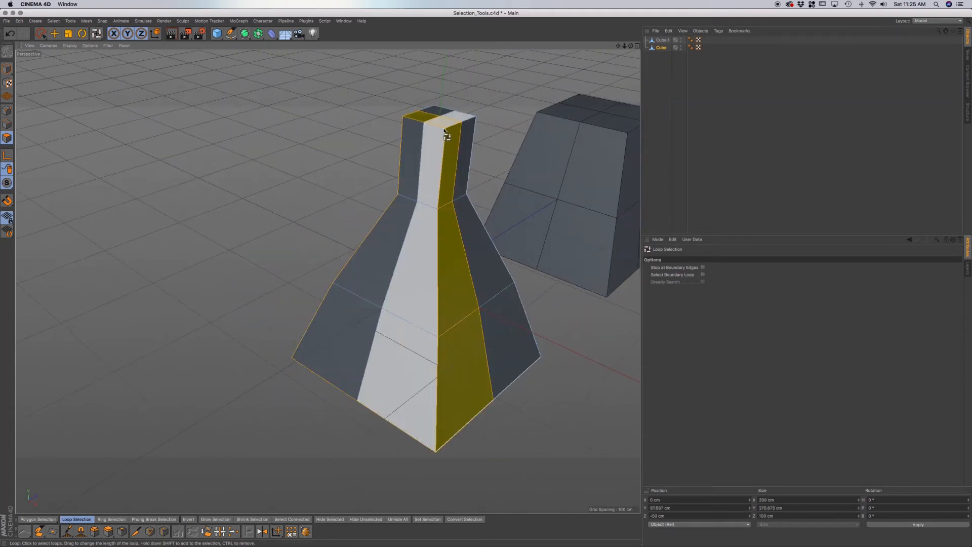
- In edge mode, loop-select the vertical centre edges of the left front side, then those of the right side
click(7, 124)
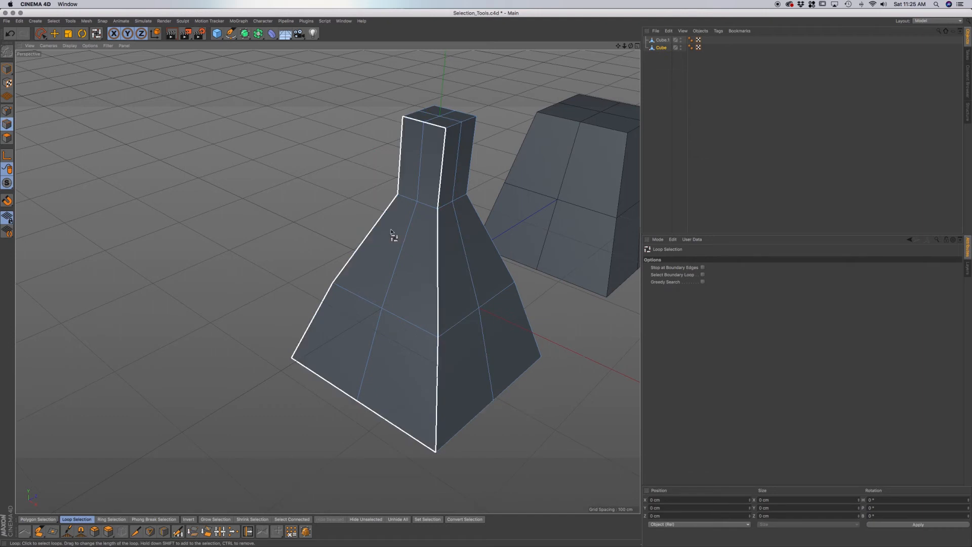
click(410, 250)
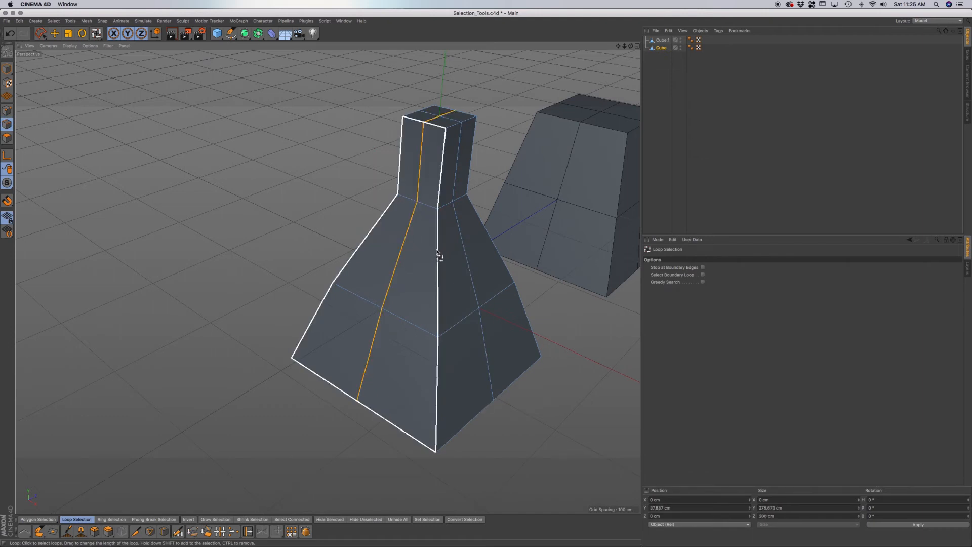
click(461, 246)
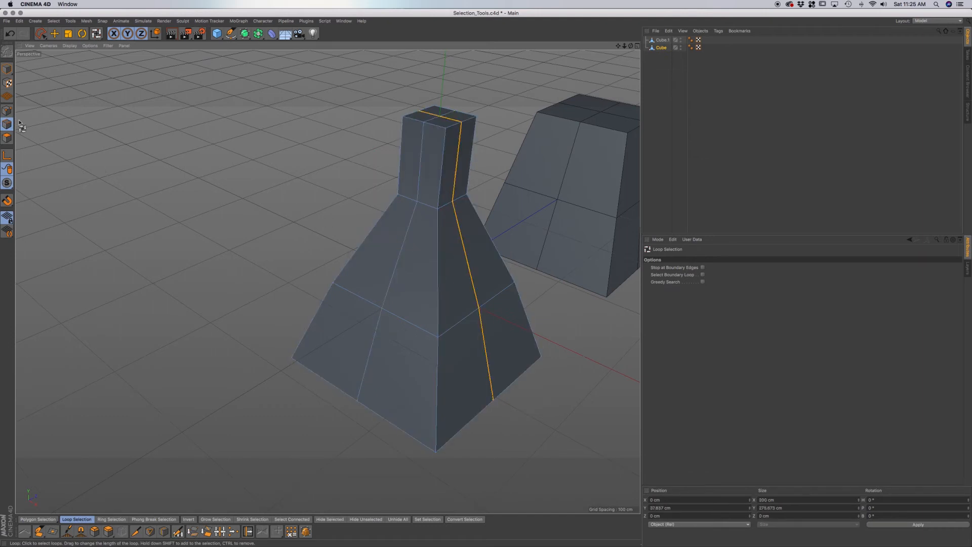
- In point mode, loop-select the vertical centre points of the front side, then the points outlining that side
mouse_move(372, 304)
alt+mouse_down()
mouse_move(510, 269)
mouse_move(425, 263)
mouse_move(384, 310)
alt+mouse_up()
click(7, 111)
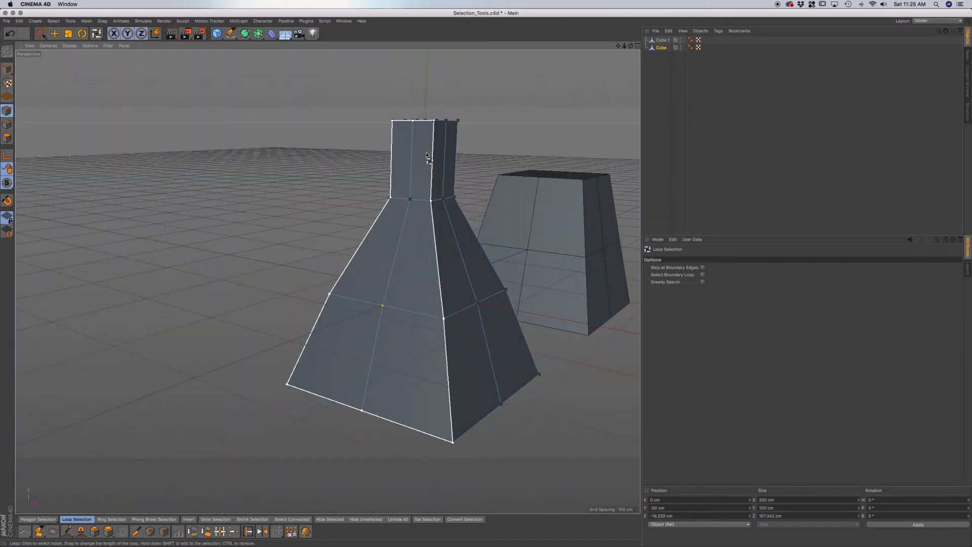
click(417, 123)
click(413, 123)
alt+drag(419, 170, 456, 199)
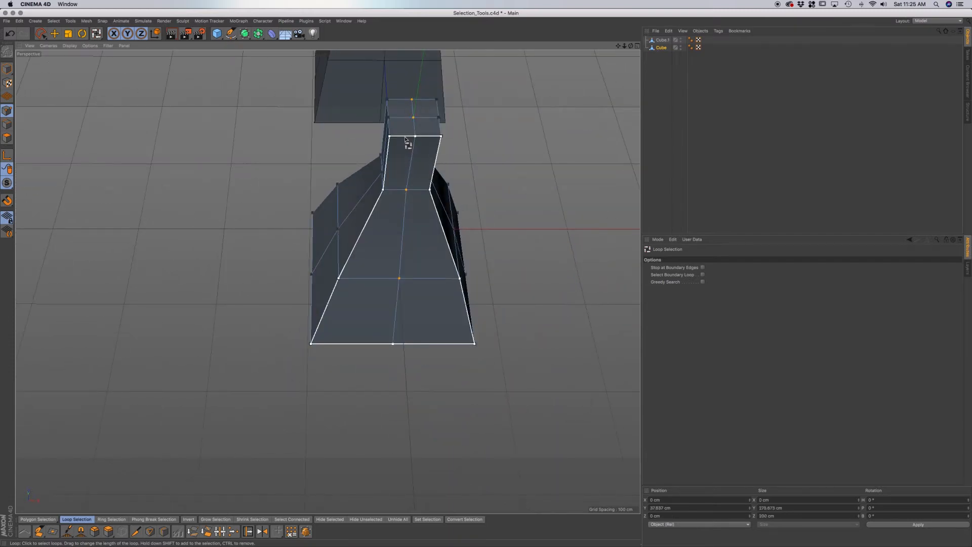
alt+drag(441, 245, 355, 208)
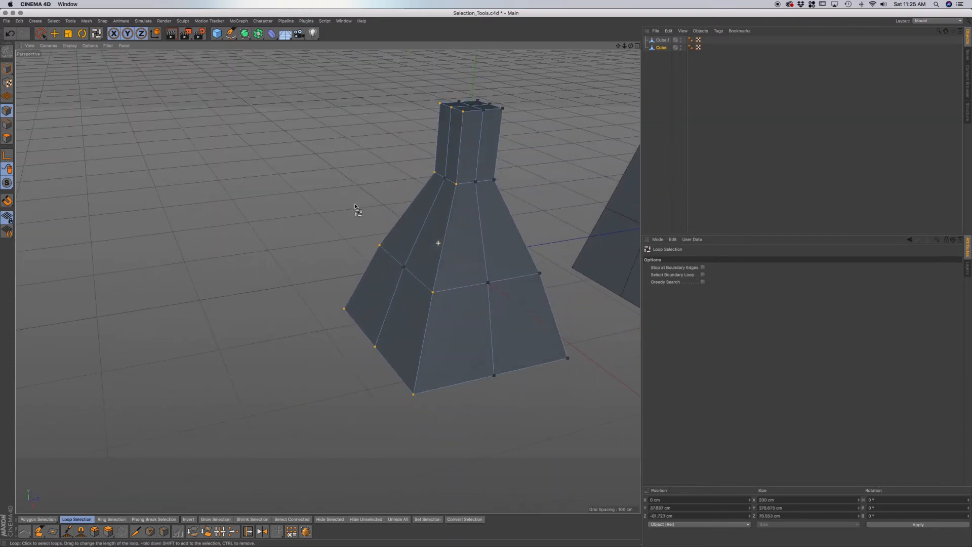
alt+drag(488, 325, 536, 337)
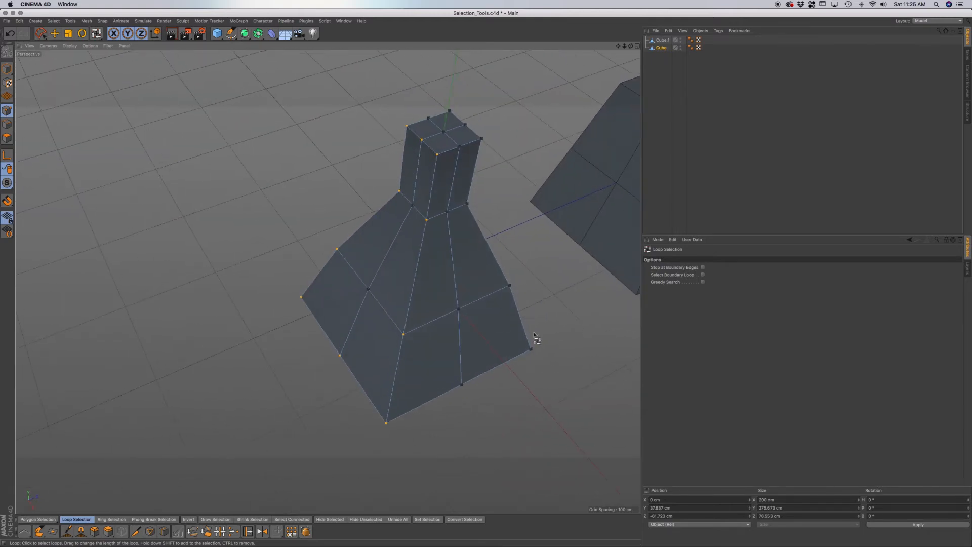
- Enable Stop at Boundary Edges and loop-select the outer points of the neck's top face
click(702, 268)
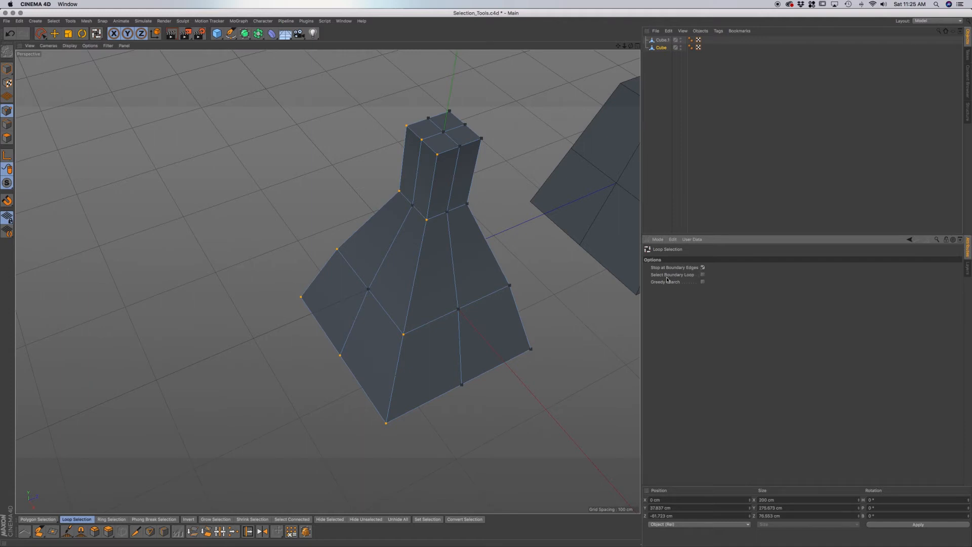
click(437, 149)
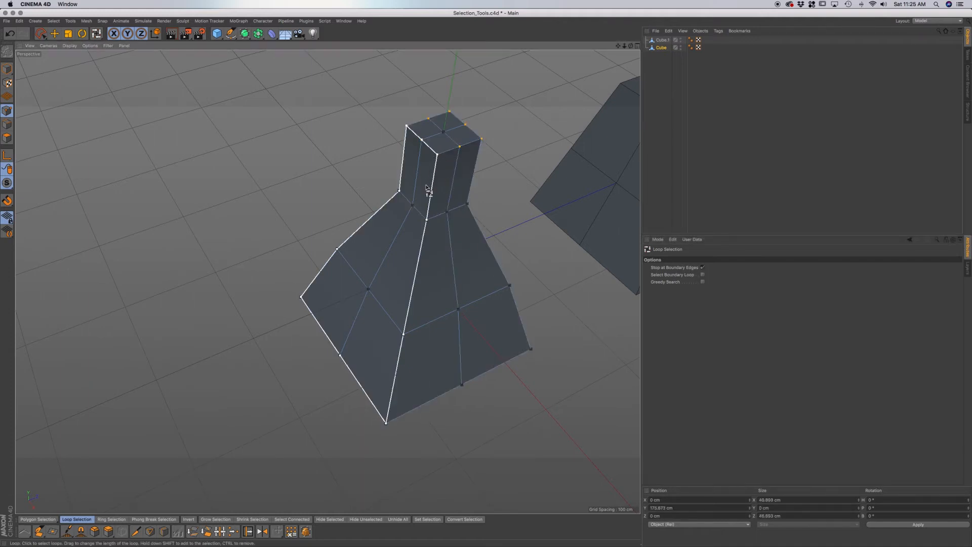
- Replace Stop at Boundary Edges with Select Boundary Loop and try to select a point loop at the neck's top corner
click(703, 267)
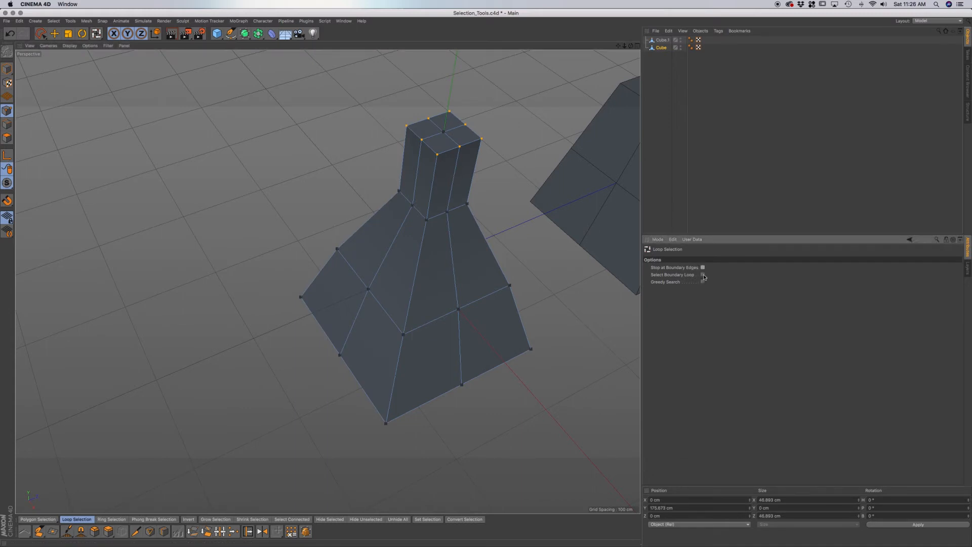
click(703, 274)
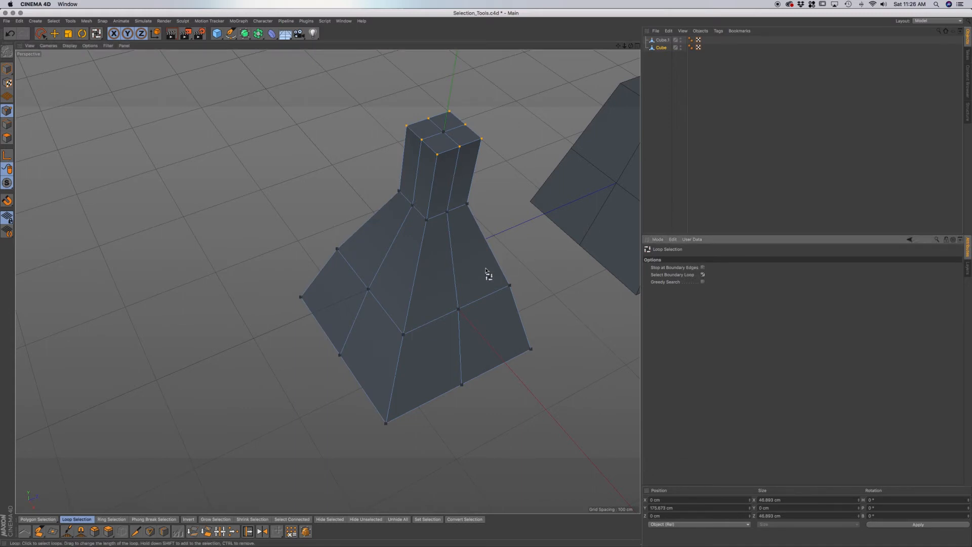
click(435, 154)
alt+drag(433, 167, 370, 215)
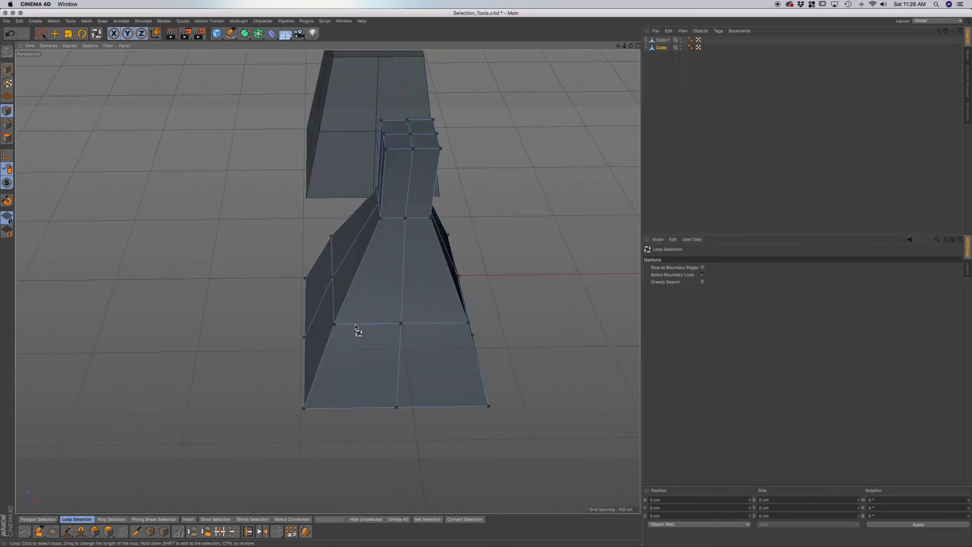
alt+drag(358, 328, 321, 326)
alt+drag(479, 358, 445, 335)
alt+drag(492, 303, 488, 306)
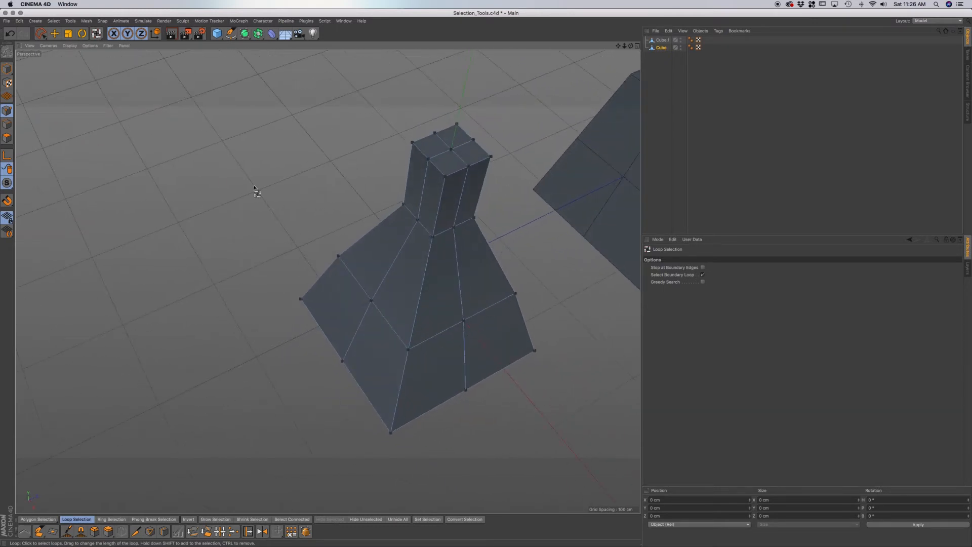
- Switch to Live Selection in polygon mode and select the four polygons of the neck's top face
click(41, 34)
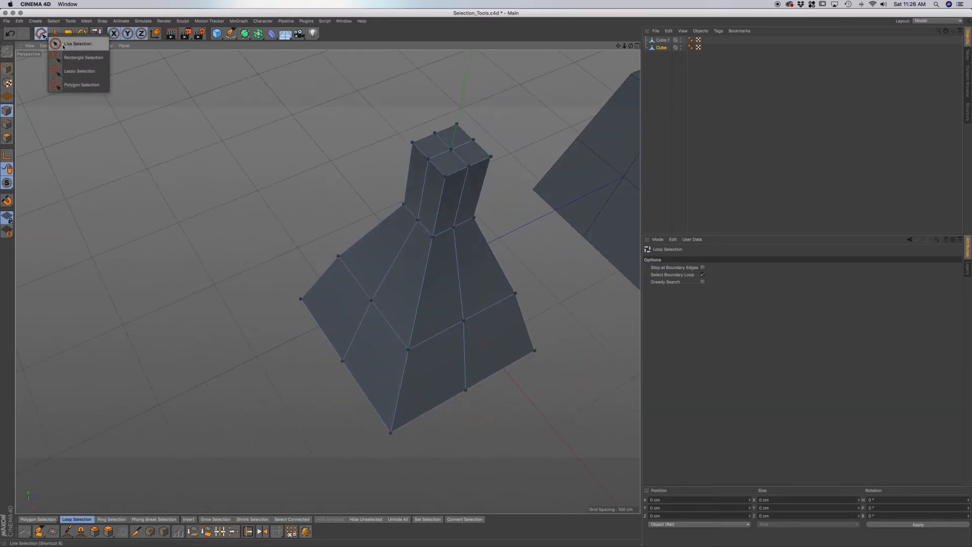
click(63, 45)
click(7, 138)
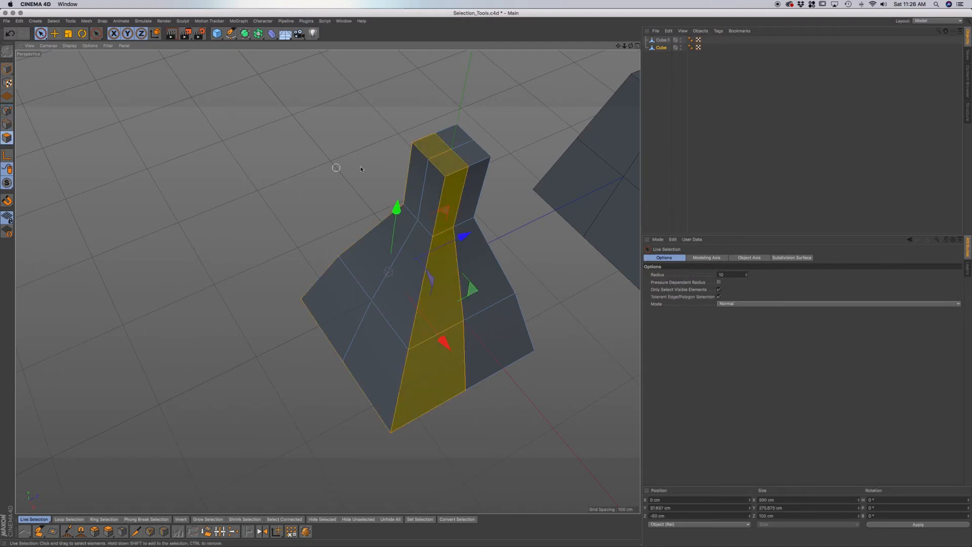
click(456, 161)
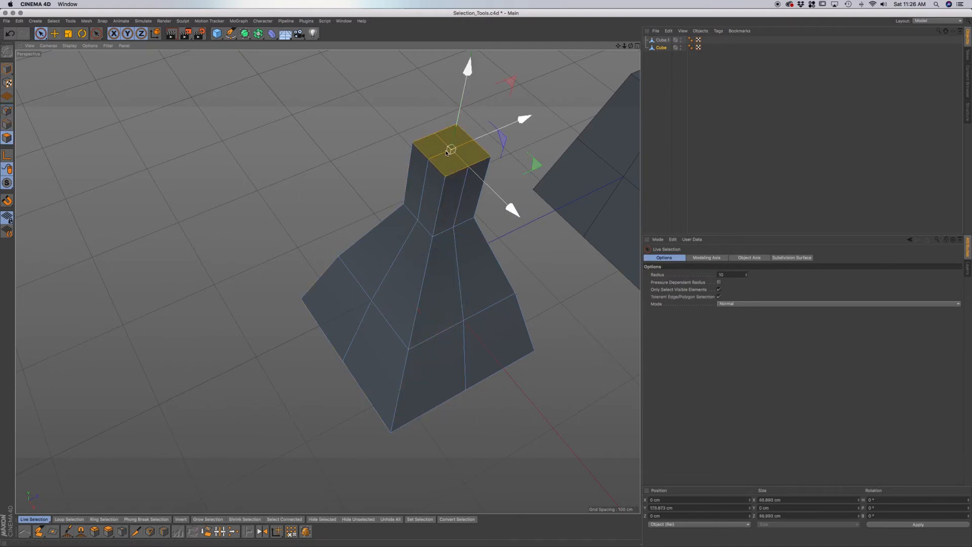
- Delete the neck's top polygons and, in edge mode with Select Boundary Loop enabled, loop-select the edges around the opening
key(Delete)
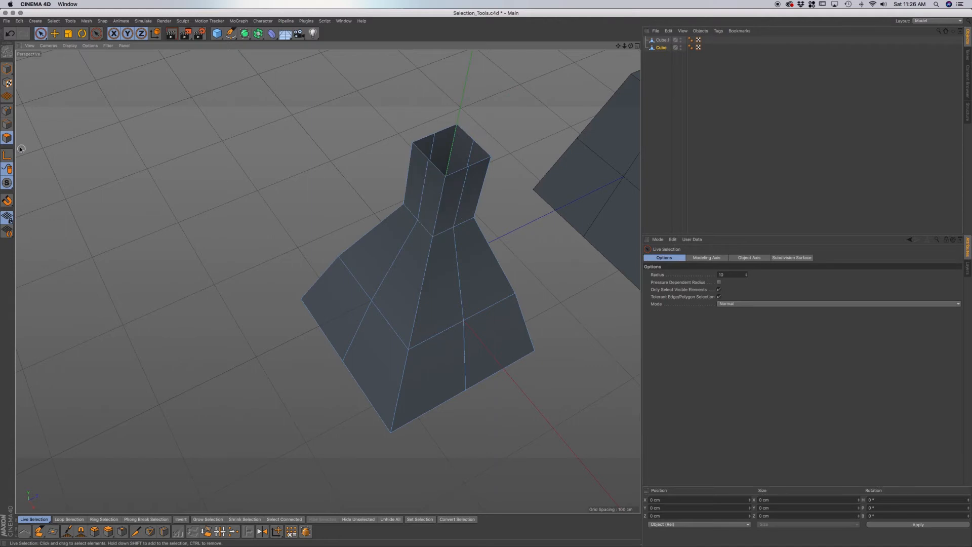
click(8, 124)
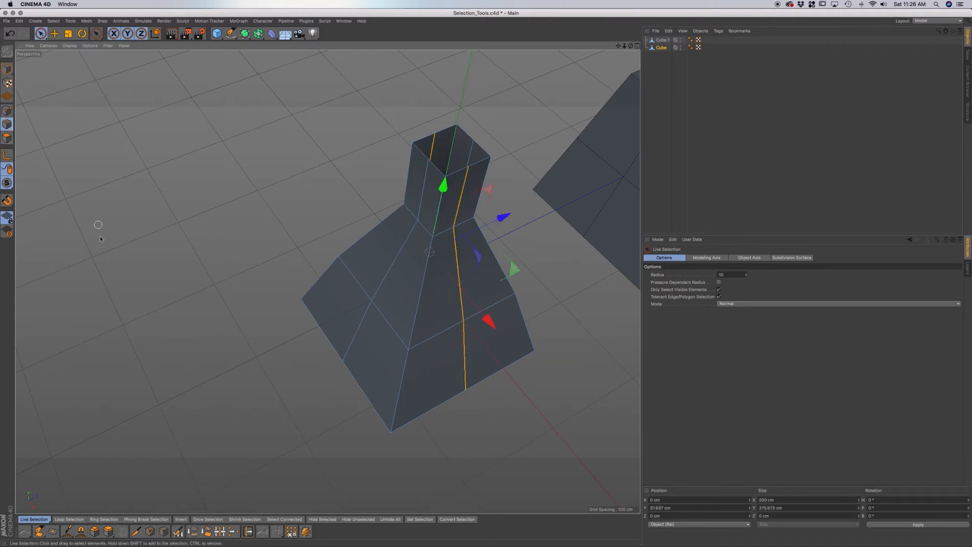
click(69, 519)
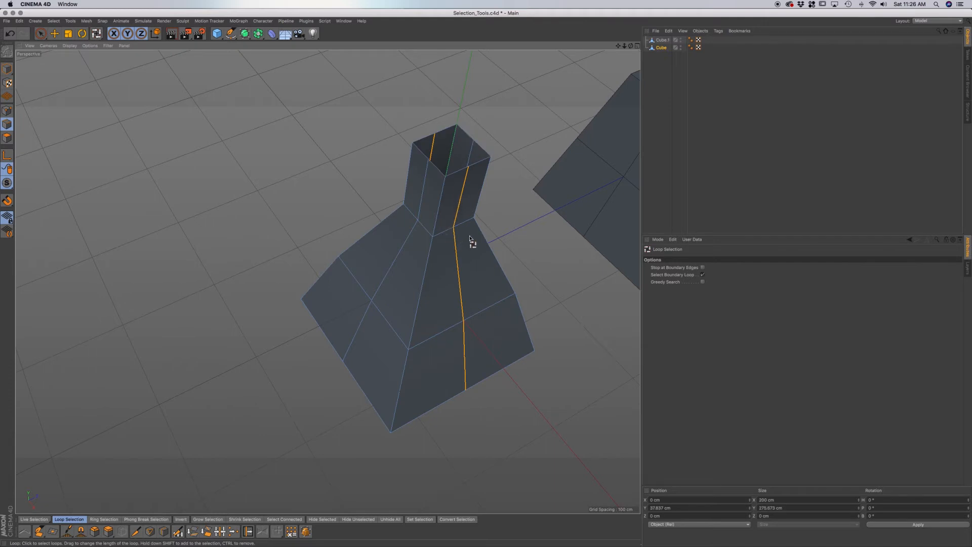
alt+drag(426, 202, 456, 206)
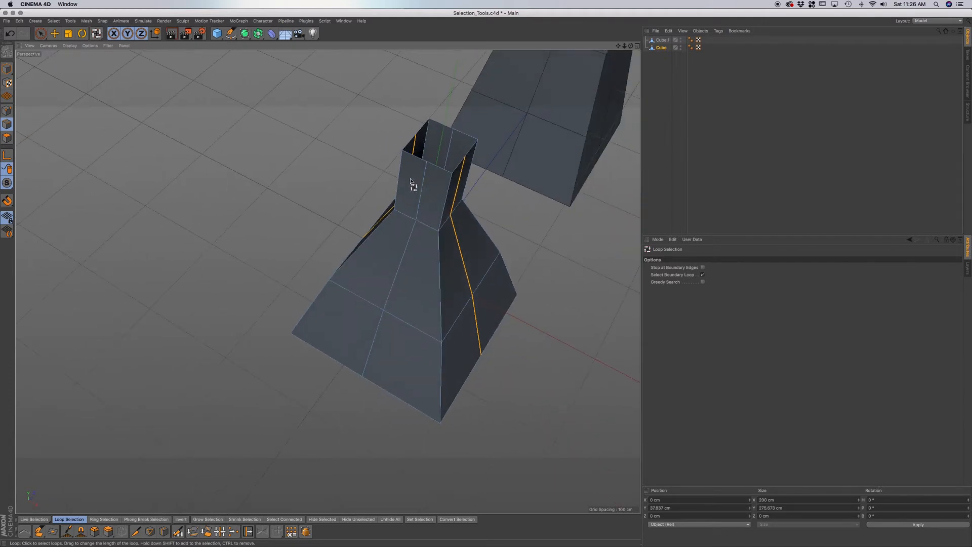
alt+drag(434, 201, 424, 191)
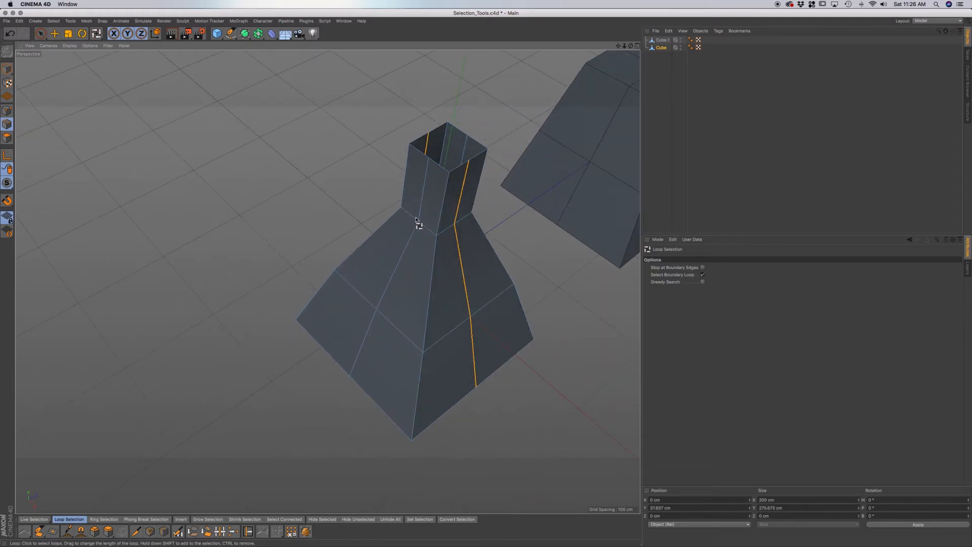
click(702, 274)
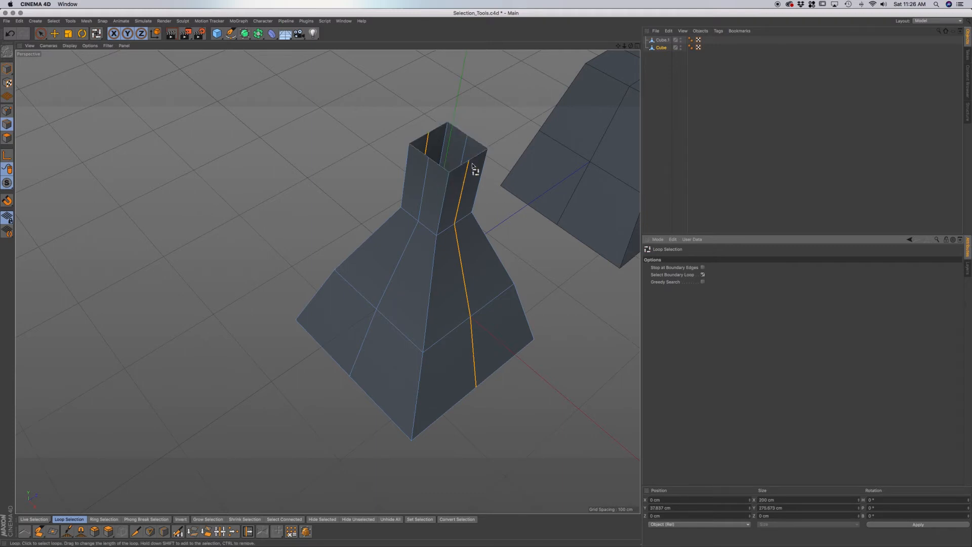
click(484, 153)
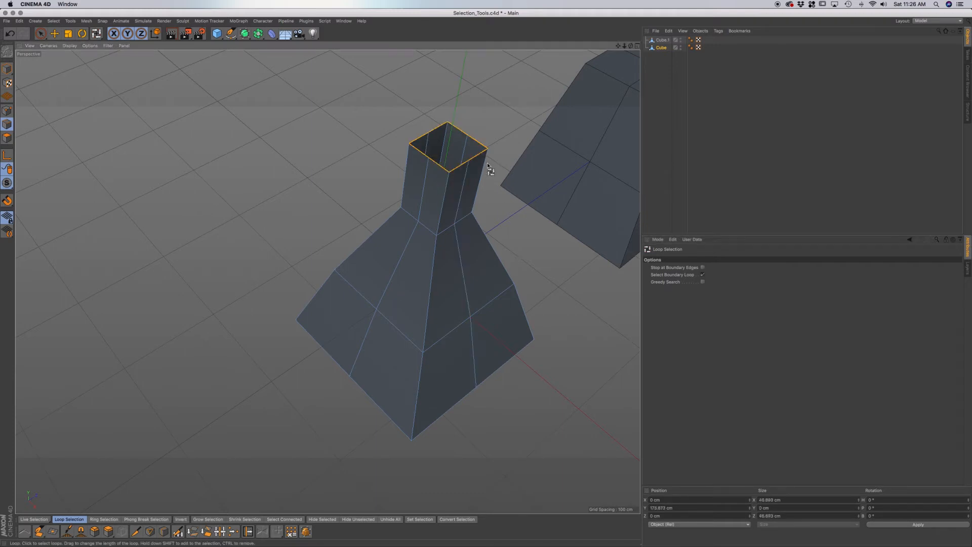
- Replace Select Boundary Loop with Stop at Boundary Edges and loop-select the vertical centre edges running down from the neck opening
click(703, 275)
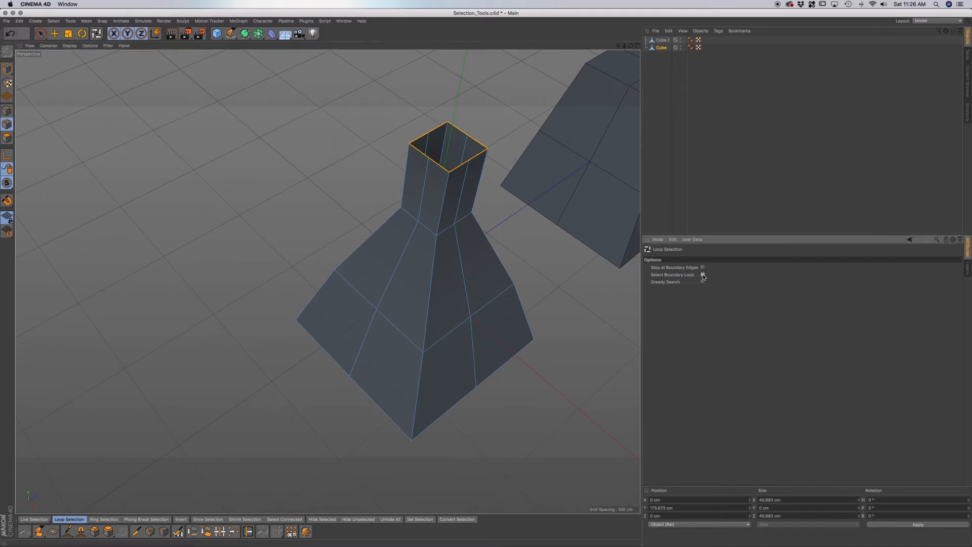
click(424, 197)
alt+drag(435, 217, 476, 208)
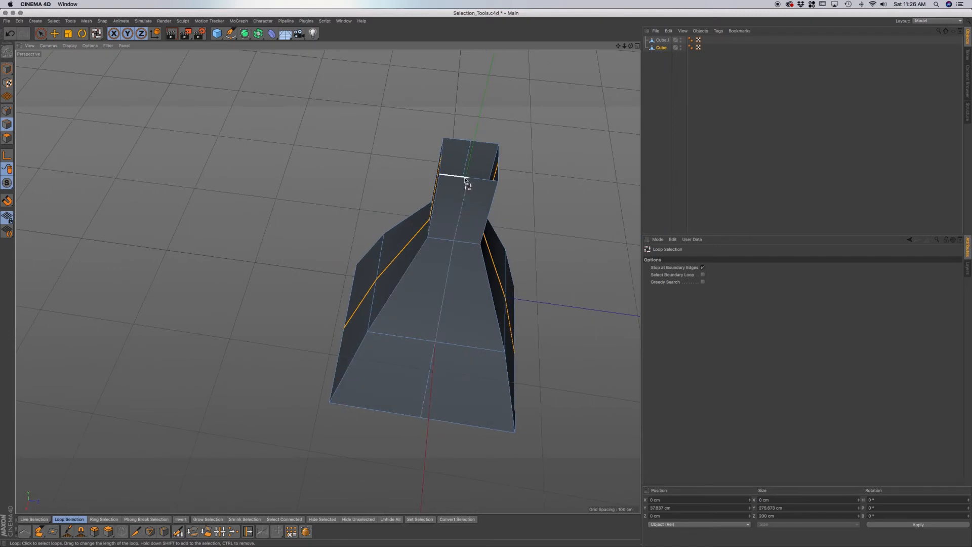
alt+drag(467, 205, 521, 172)
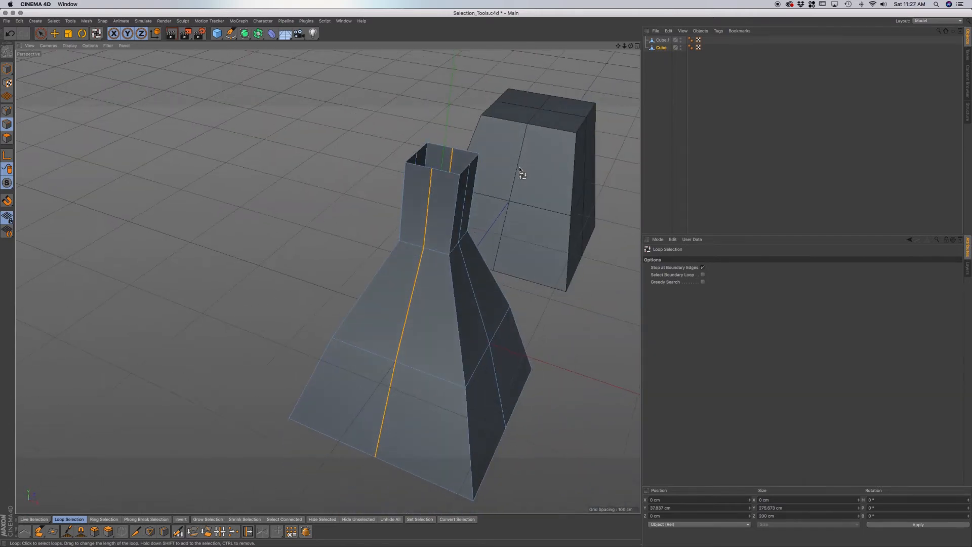
- Turn off Stop at Boundary Edges and loop-select the band of polygons directly below the neck in polygon mode
click(703, 268)
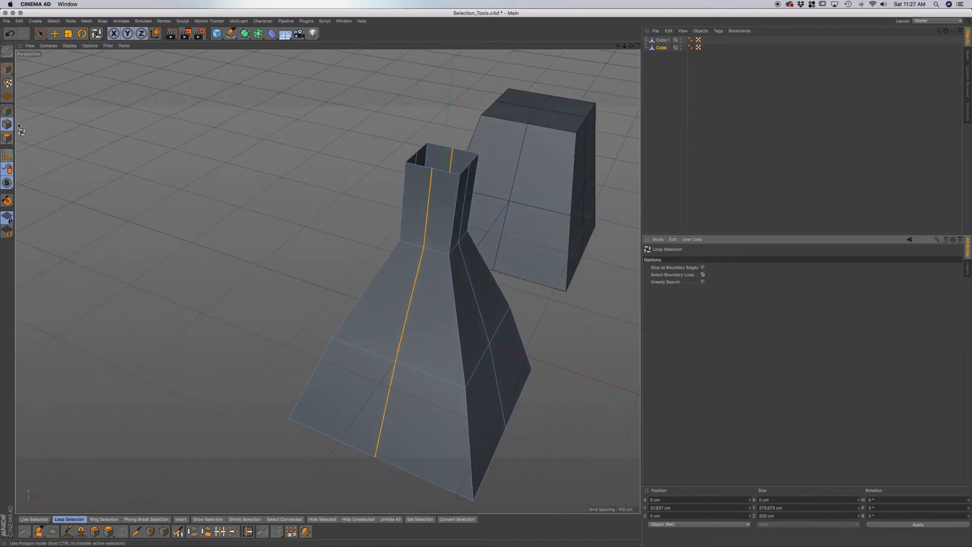
click(7, 111)
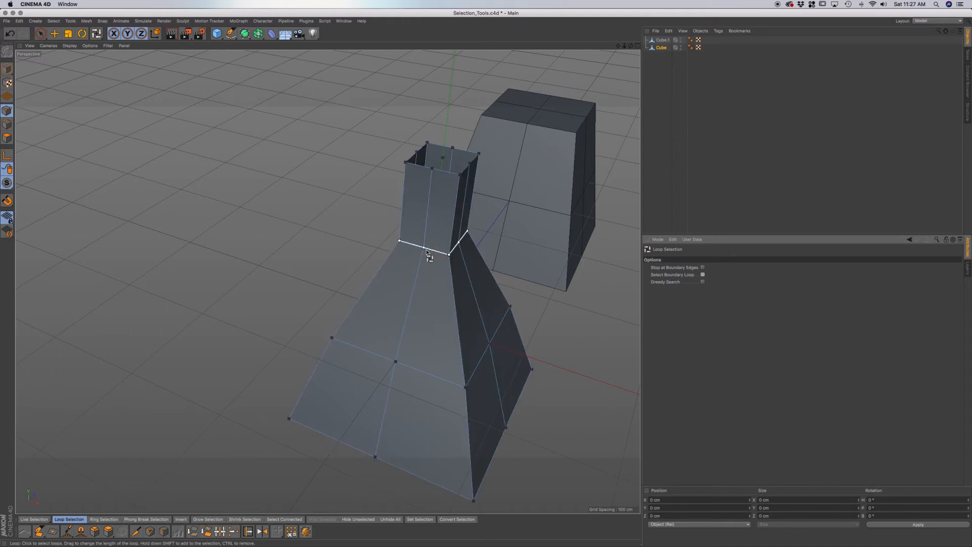
key(Return)
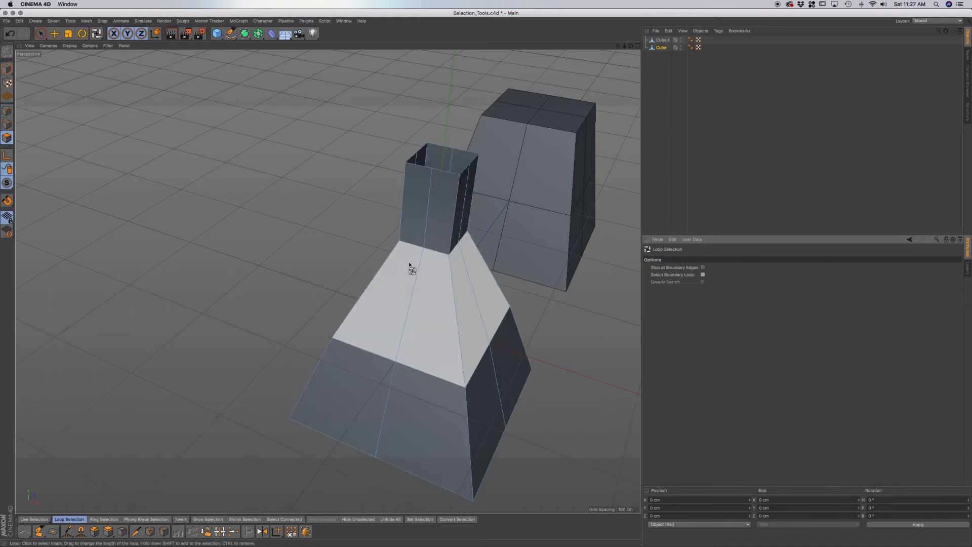
click(414, 284)
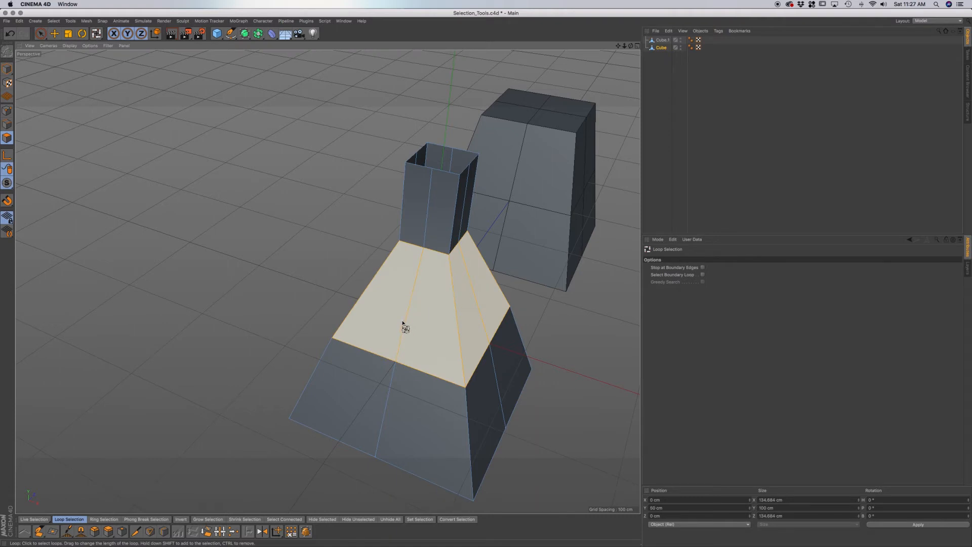
- Use Ring Selection in edge mode to select the vertical edges of the band below the neck, followed by those of the lowest band
click(104, 520)
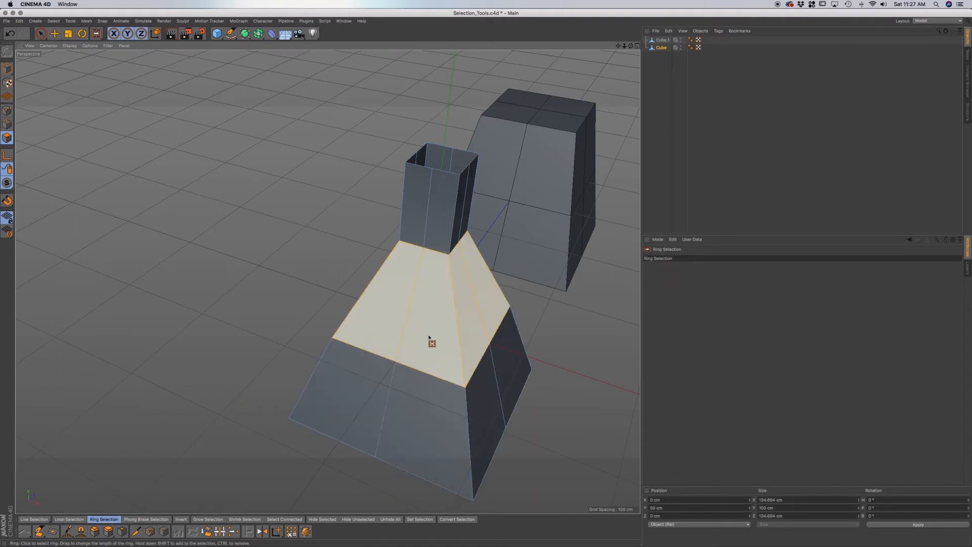
click(6, 124)
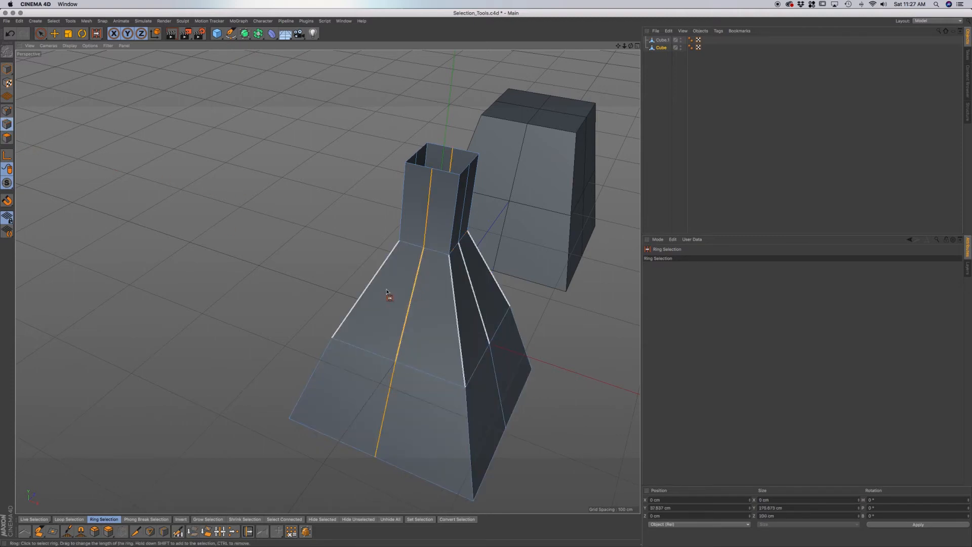
scroll(405, 328, up, 3)
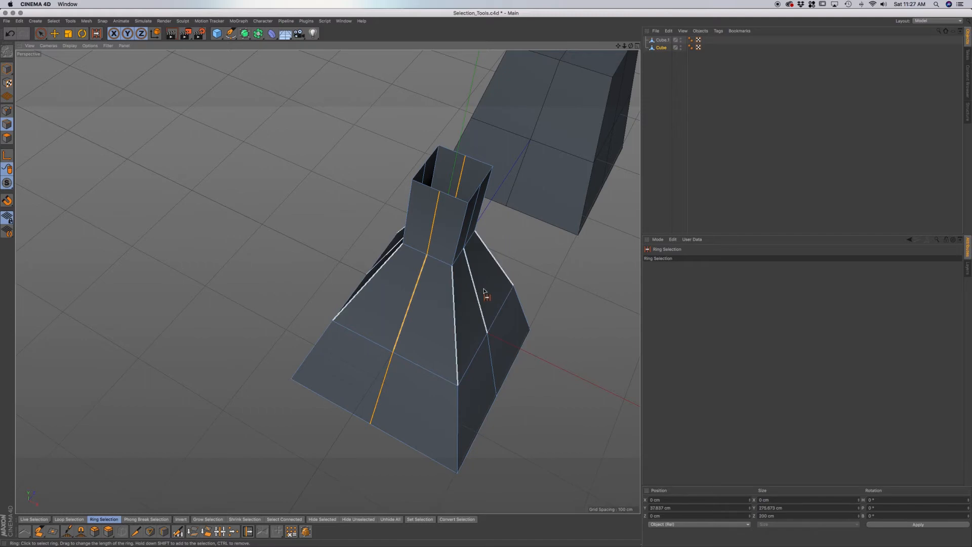
alt+drag(486, 294, 489, 290)
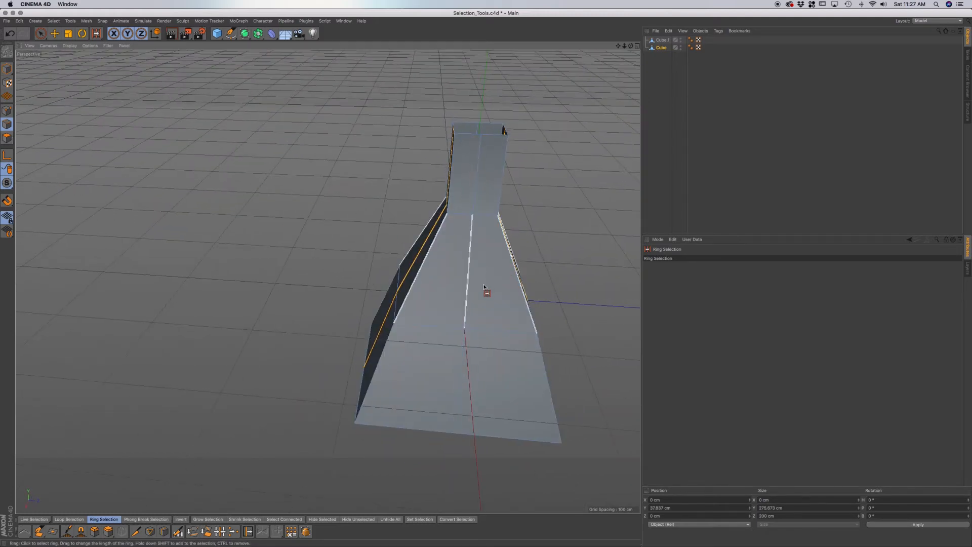
mouse_move(486, 292)
alt+mouse_down()
mouse_move(504, 322)
mouse_move(493, 282)
alt+mouse_up()
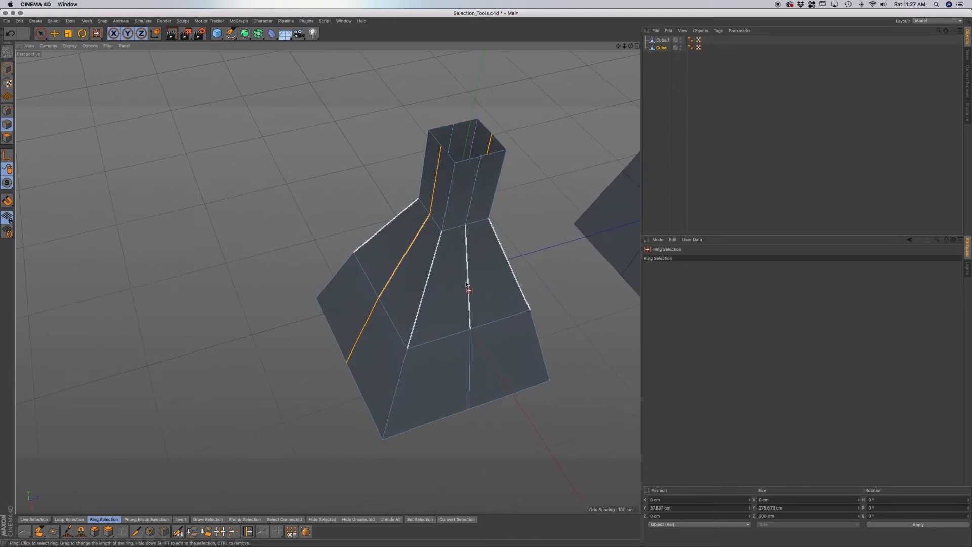
click(474, 282)
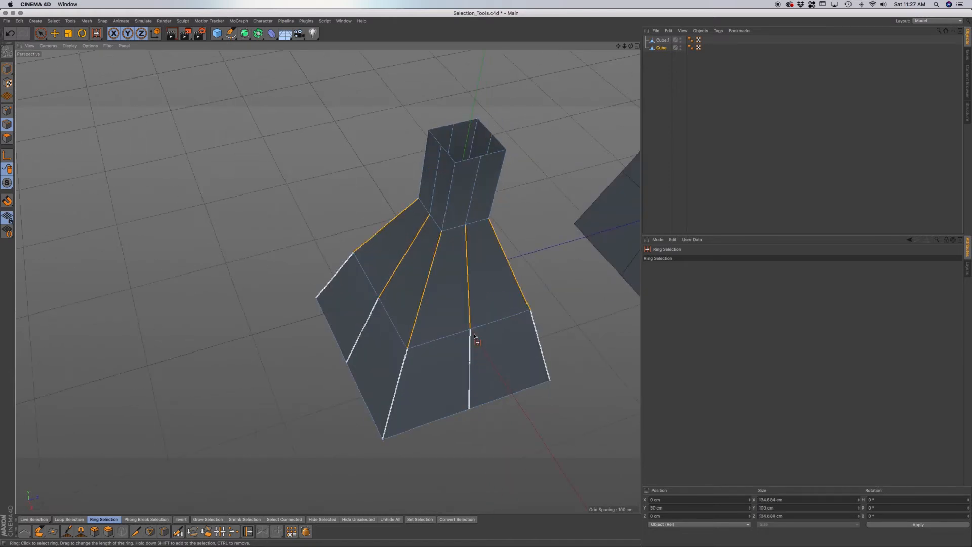
click(475, 336)
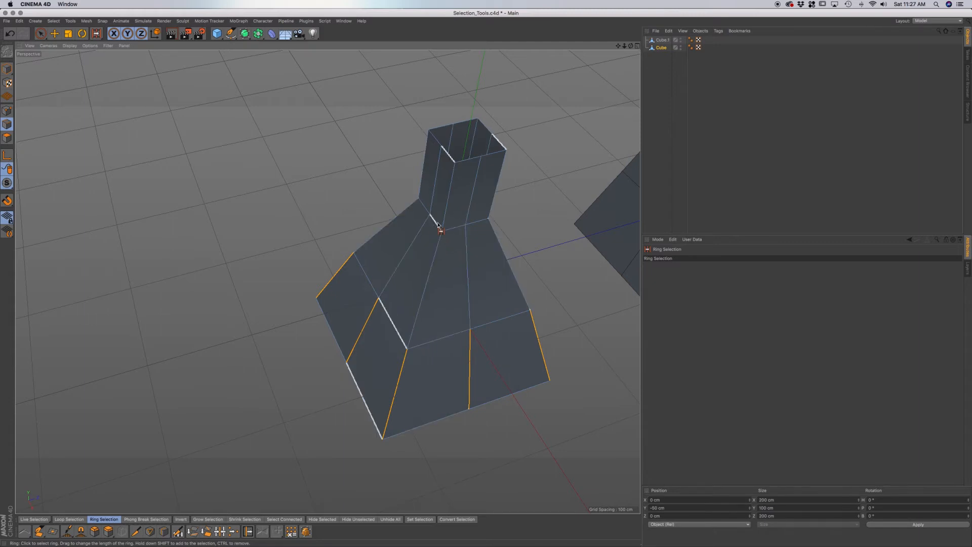
- In point mode, ring-select points along one side's horizontal edges, finishing with the ring of points in the band below the neck
click(5, 113)
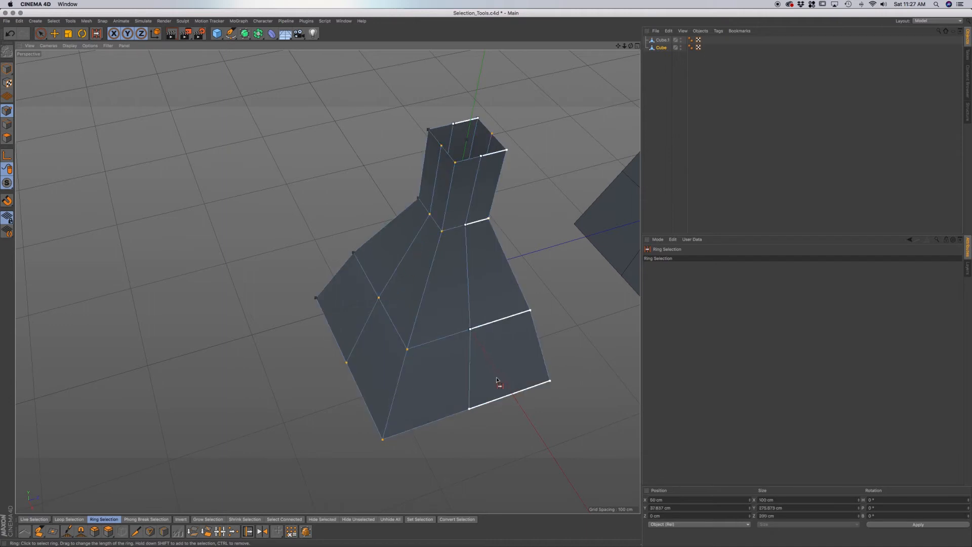
click(511, 387)
drag(511, 387, 414, 391)
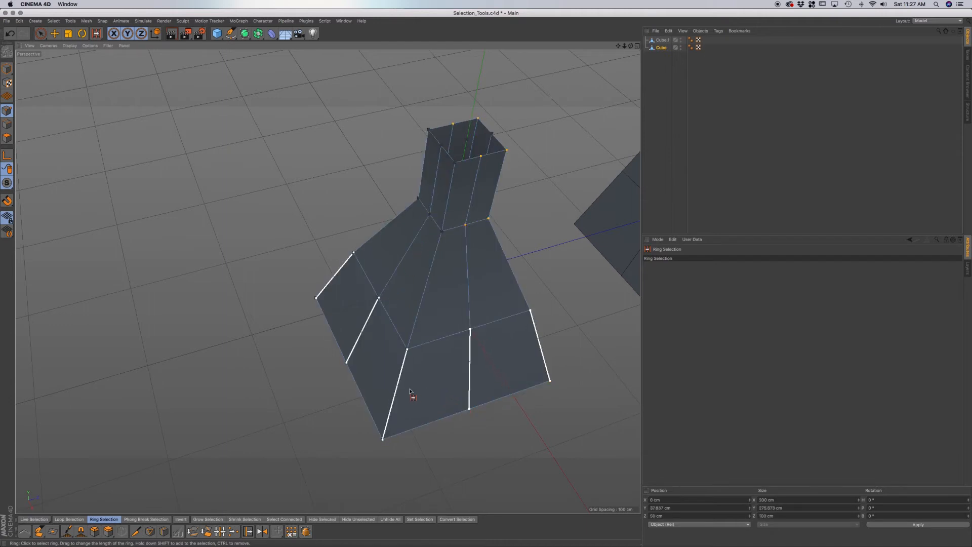
click(425, 295)
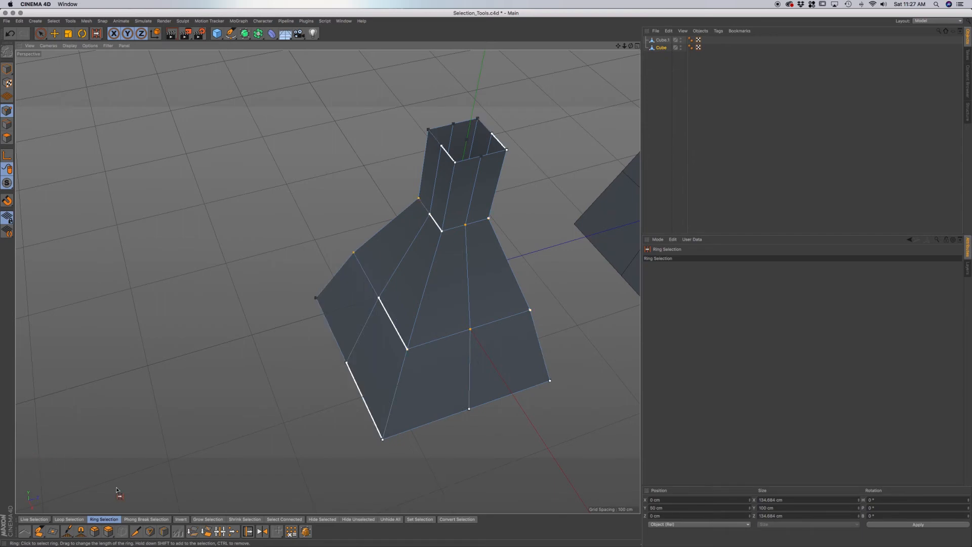
- Activate Phong Break Selection and toggle Use Edge Breaks off and back on in the Cube's Phong tag
click(145, 520)
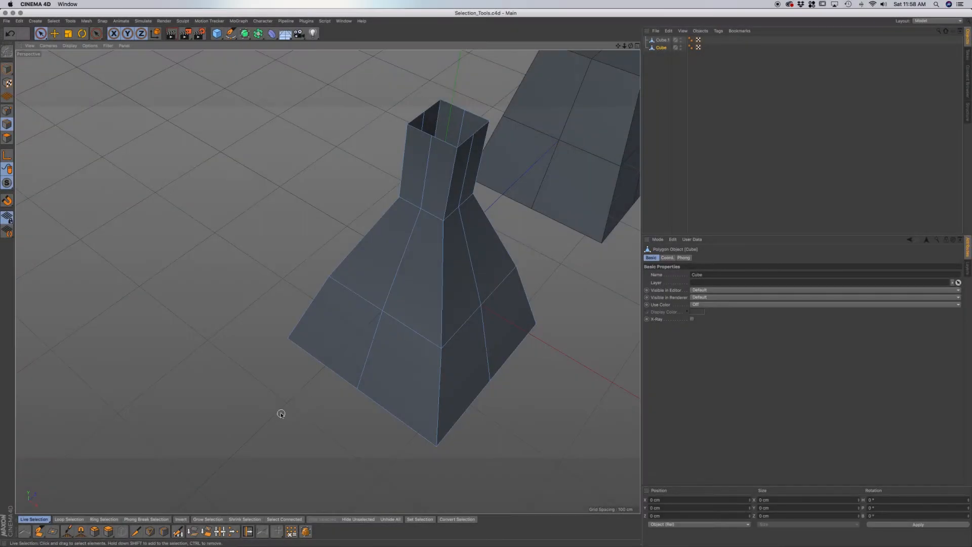
click(149, 521)
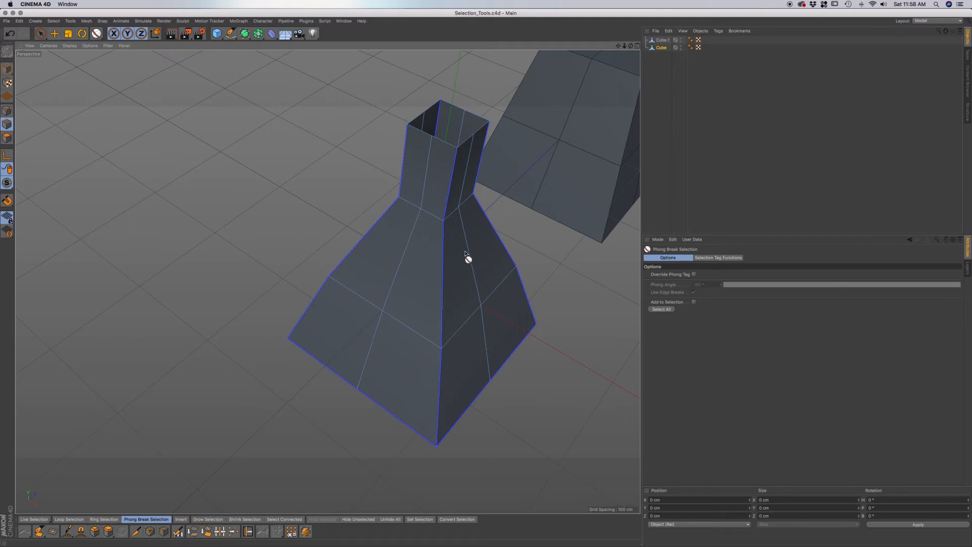
click(429, 308)
click(690, 47)
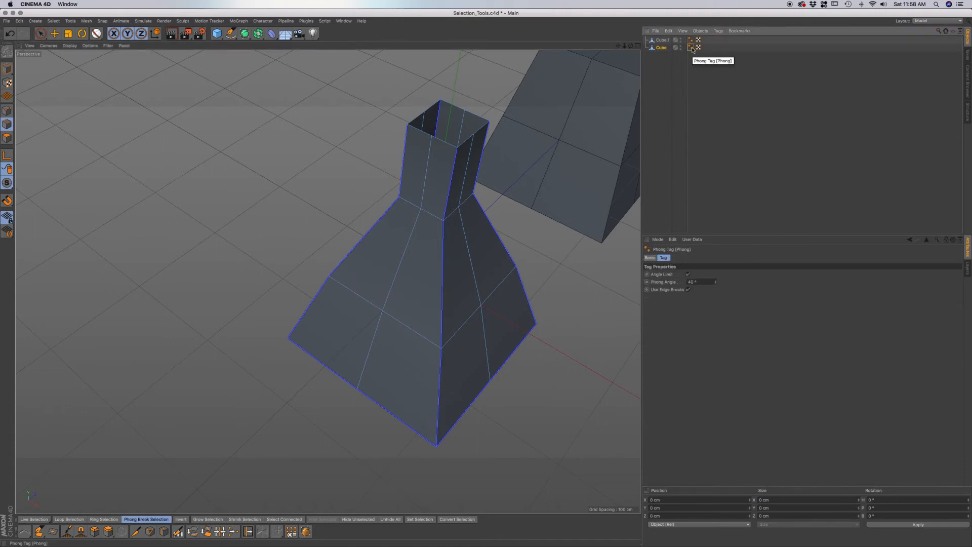
click(688, 290)
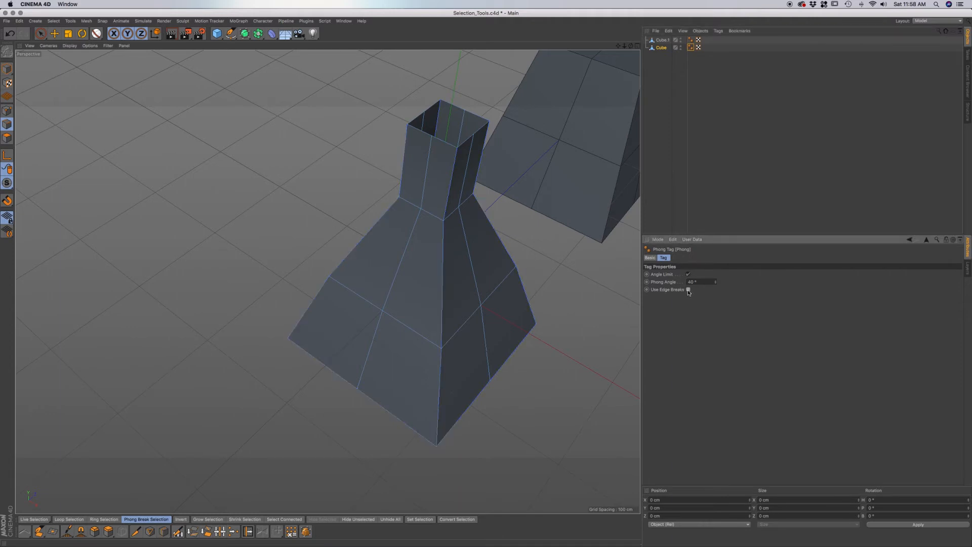
click(691, 48)
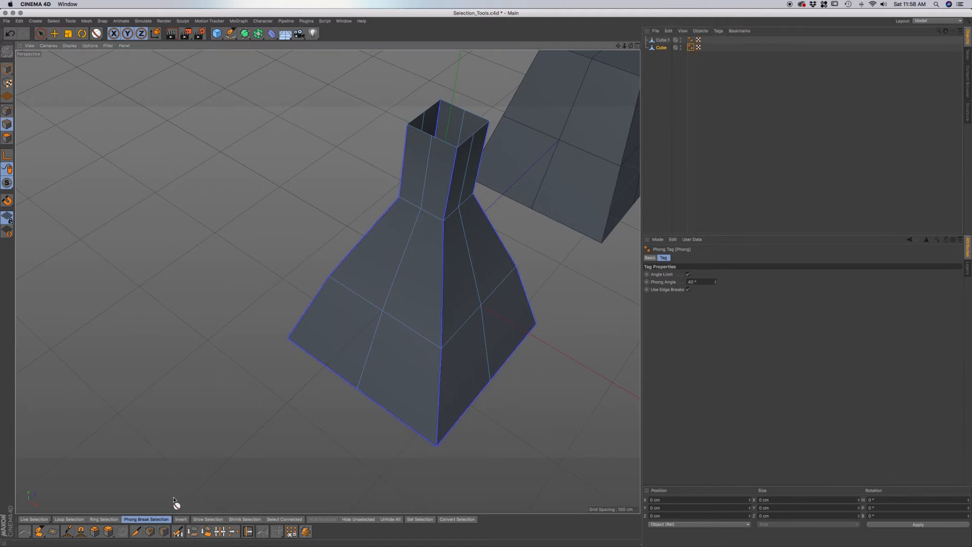
- Return to Phong Break Selection, select all phong break edges of the Cube, and inspect the selection around the mesh
click(163, 519)
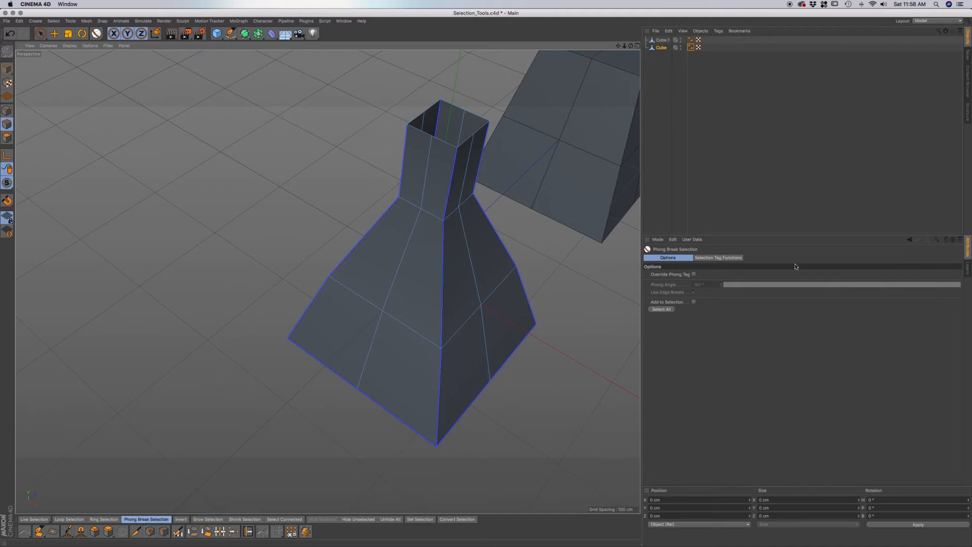
click(664, 310)
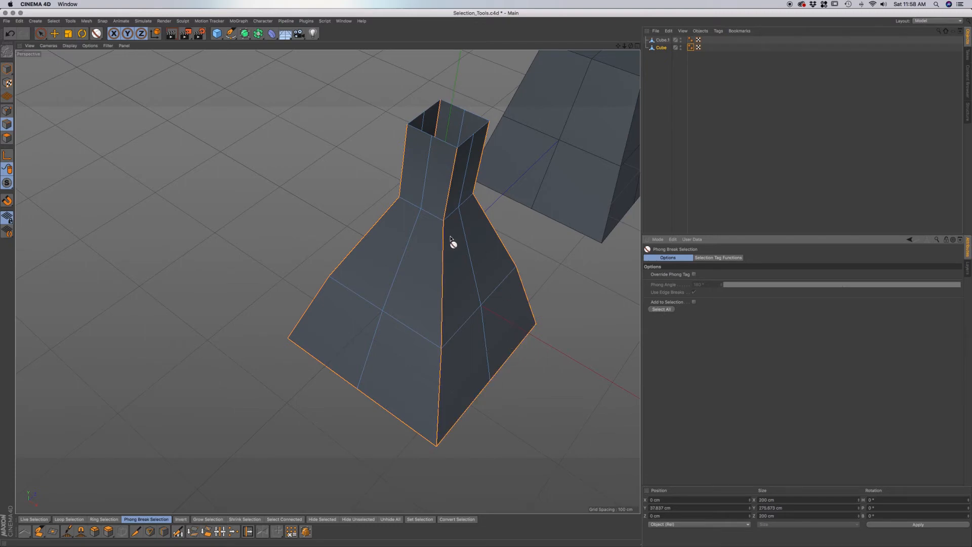
alt+drag(428, 230, 463, 293)
alt+drag(488, 343, 458, 297)
alt+drag(420, 371, 441, 257)
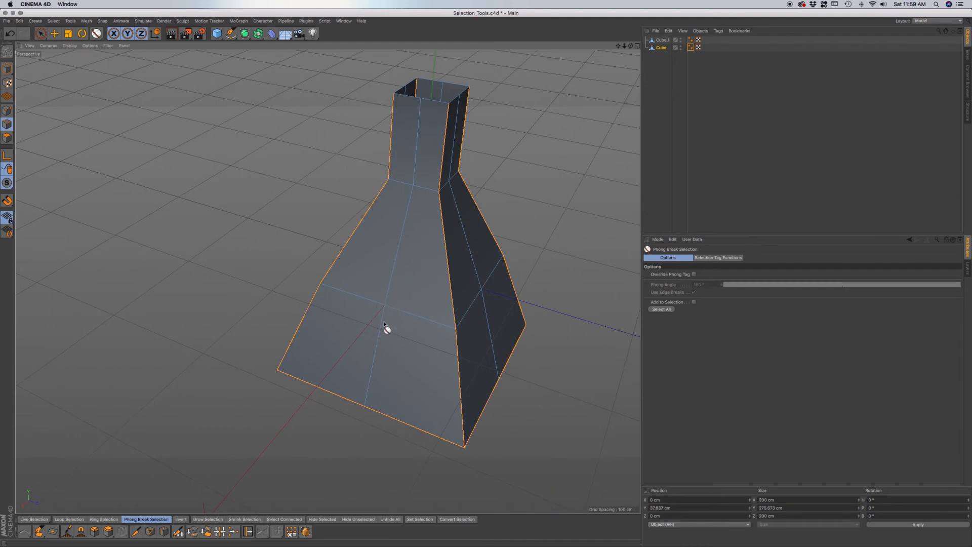
alt+drag(436, 202, 453, 230)
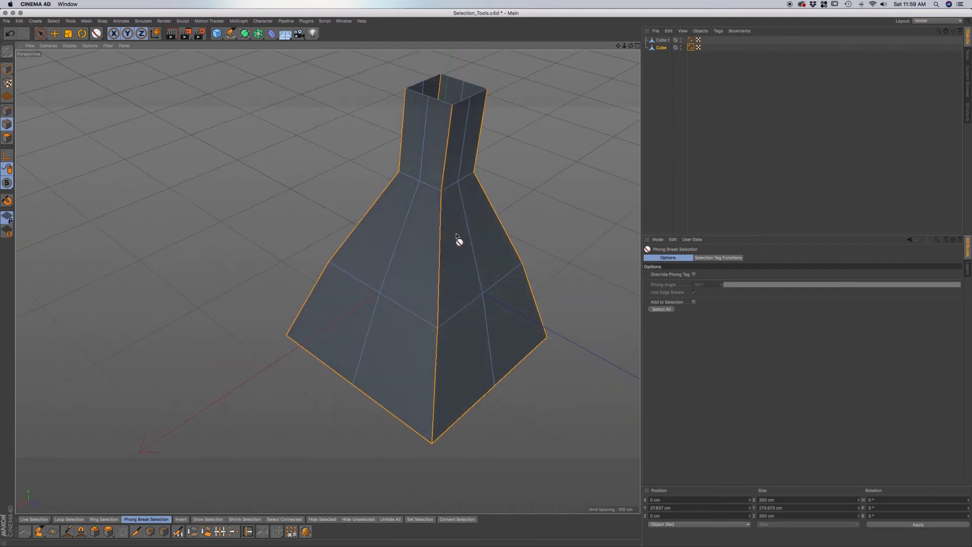
- Try bevelling the selected phong break edges with an offset of about 5.7 cm and undo the bevel
key(m)
key(s)
drag(452, 246, 468, 246)
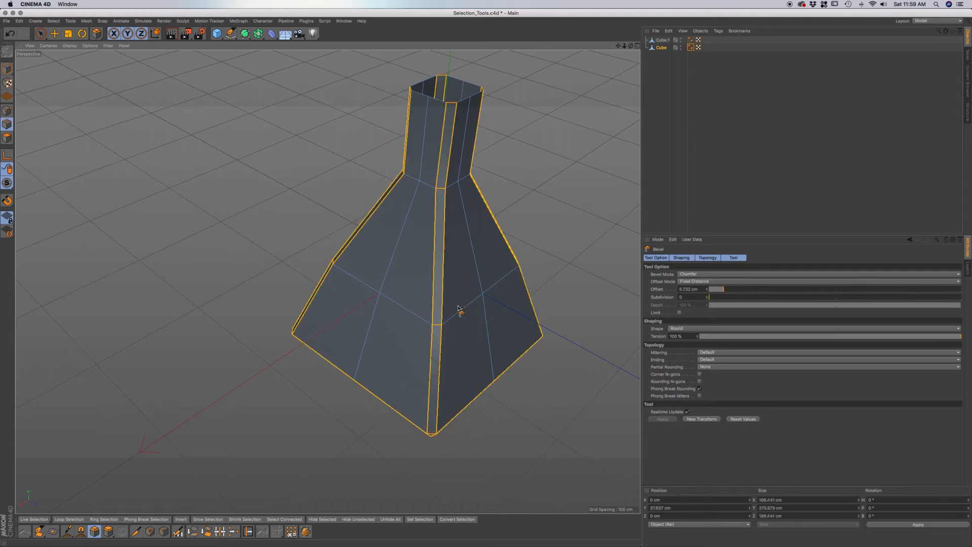
key(super+z)
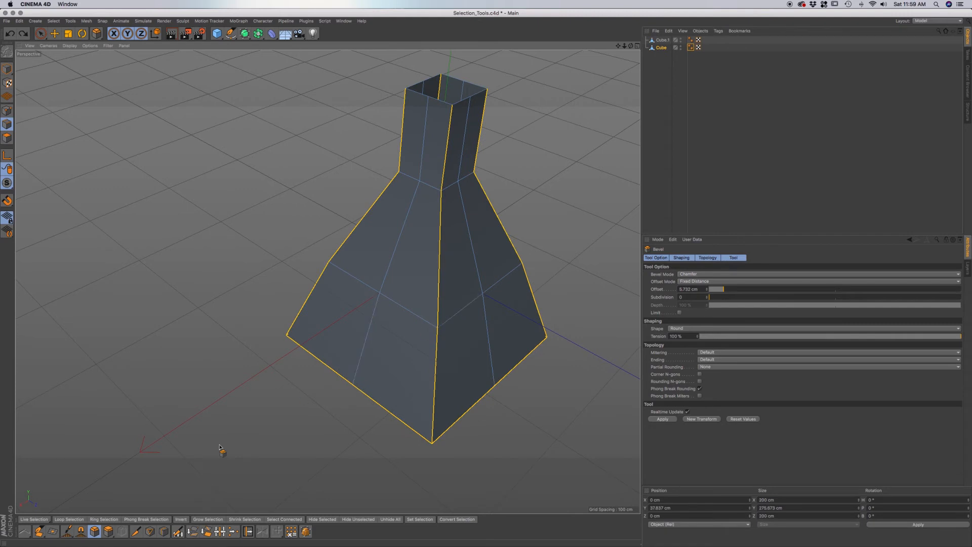
- Invert the Cube's phong break edge selection back and forth, finishing with all edges other than the phong breaks selected
click(181, 519)
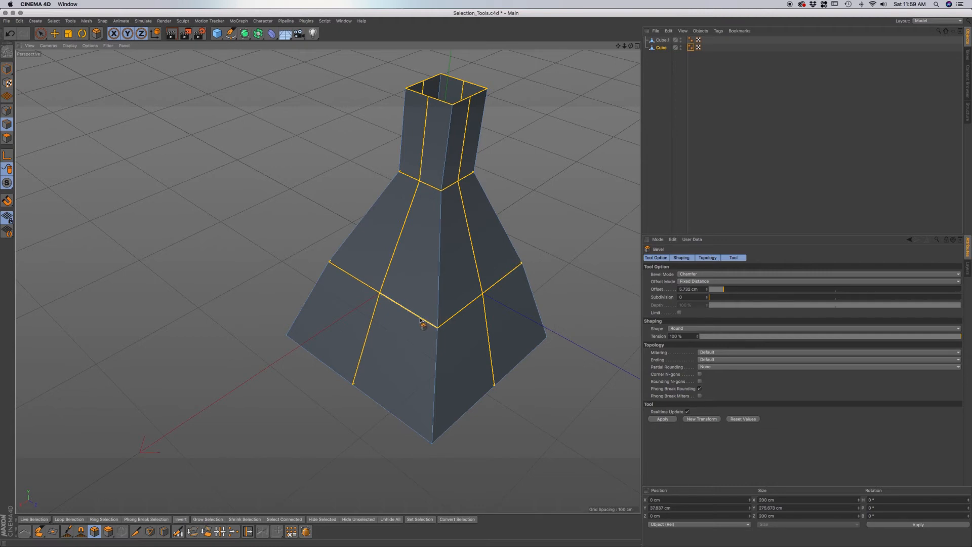
click(182, 520)
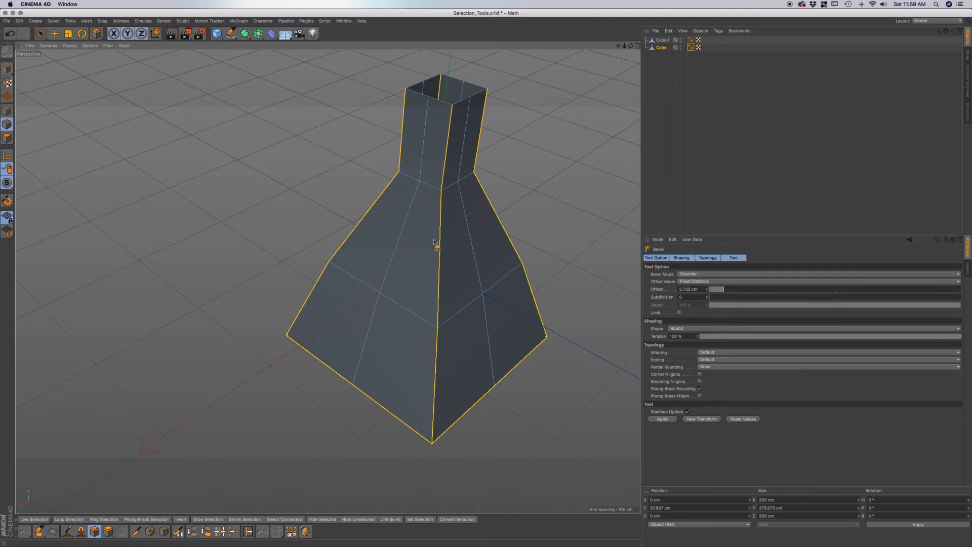
click(182, 519)
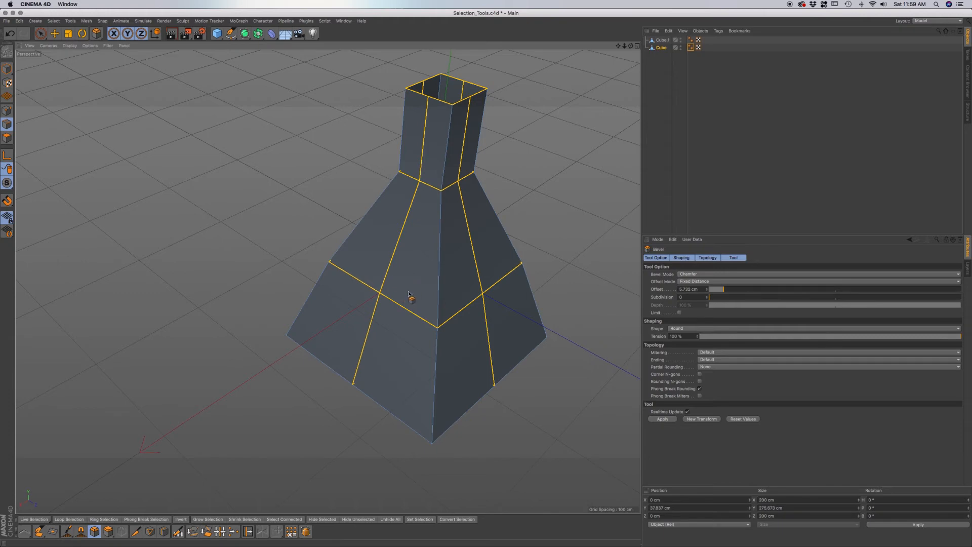
mouse_move(410, 293)
alt+mouse_down()
mouse_move(462, 213)
mouse_move(417, 203)
mouse_move(415, 293)
alt+mouse_up()
alt+drag(436, 205, 440, 298)
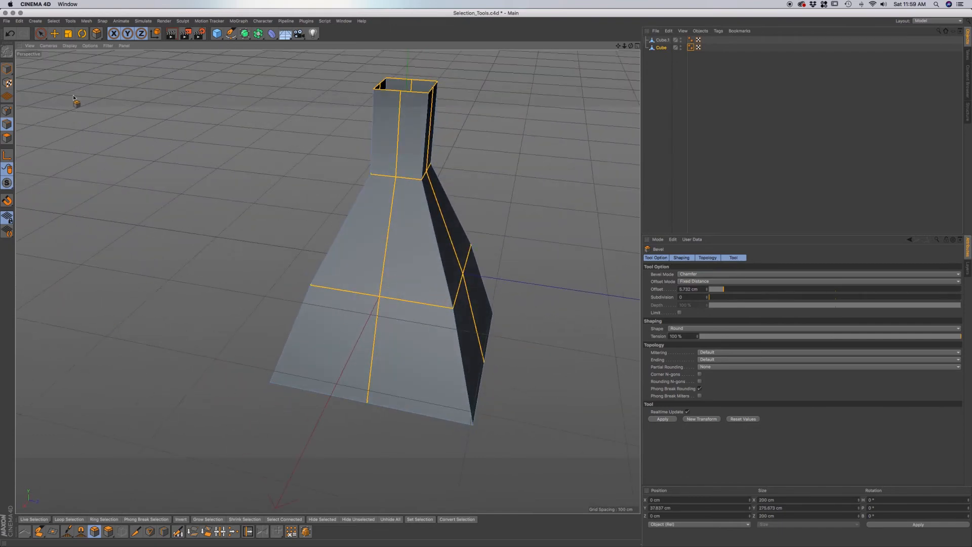
- Clear the selection, loop-select the horizontal edge loop around the Cube's middle, and grow it until all edges are selected
click(41, 34)
click(325, 314)
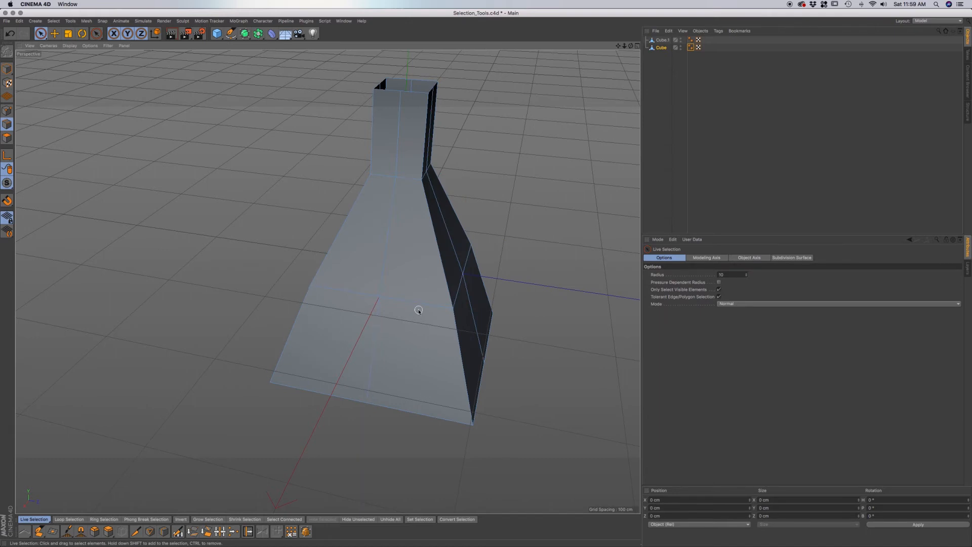
key(u)
key(l)
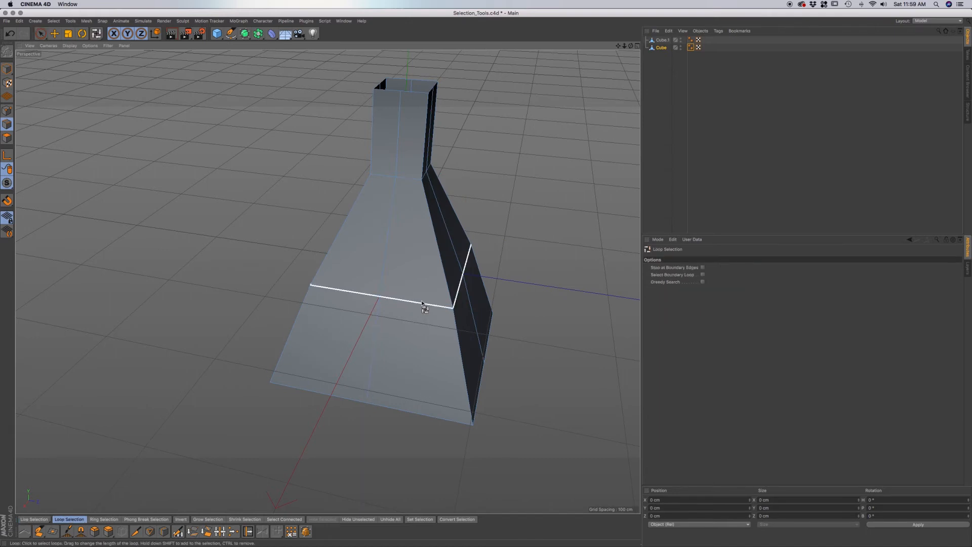
click(423, 304)
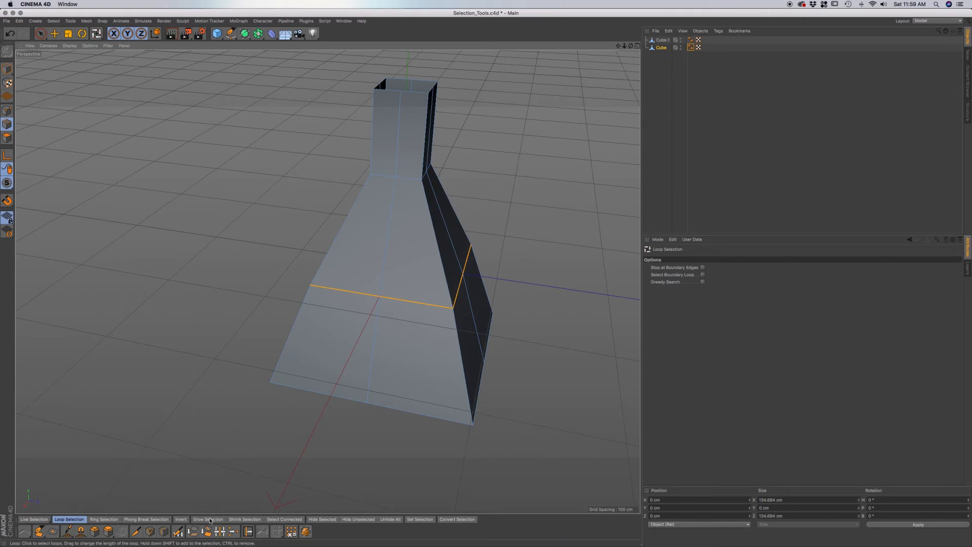
click(210, 519)
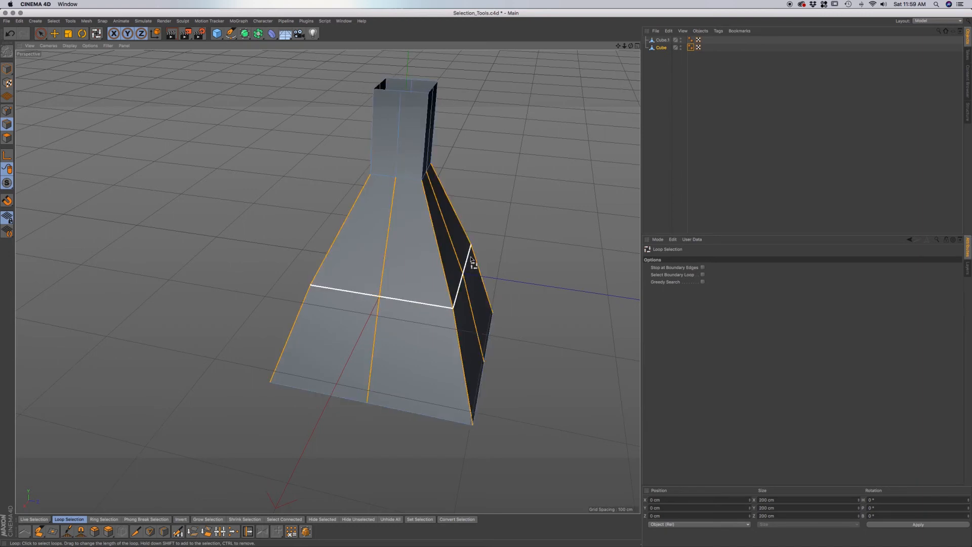
shift+click(405, 301)
click(217, 521)
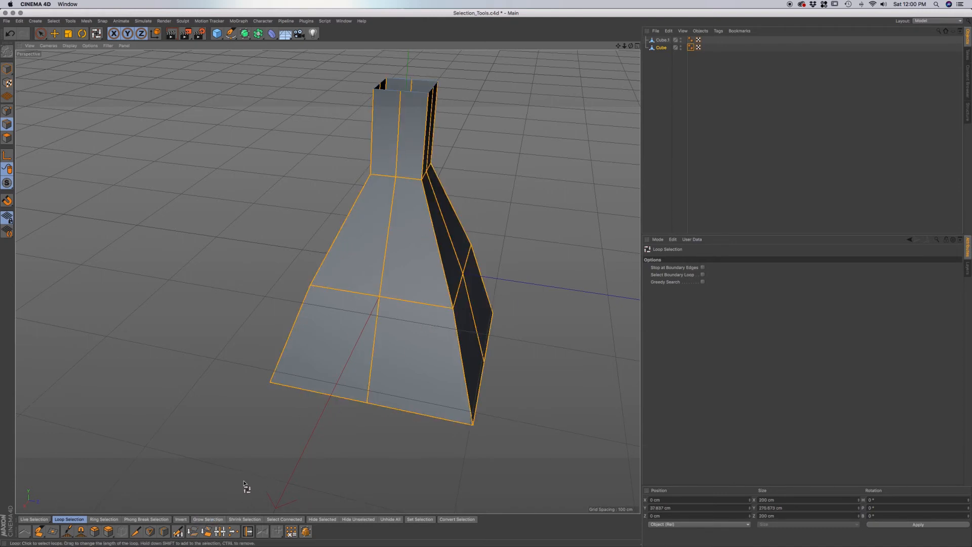
- Shrink the edge selection repeatedly until only the base edges remain selected, and inspect the underside
click(248, 520)
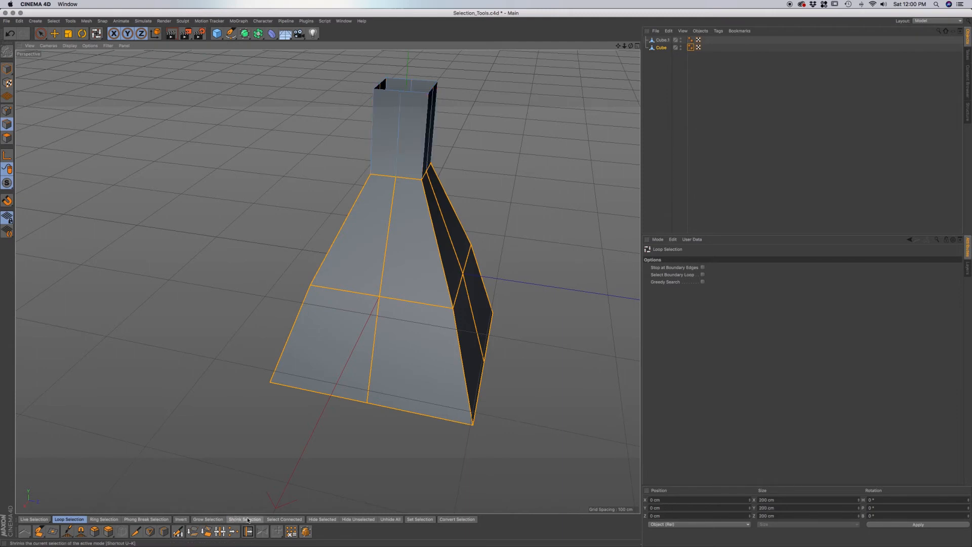
click(249, 520)
shift+click(419, 324)
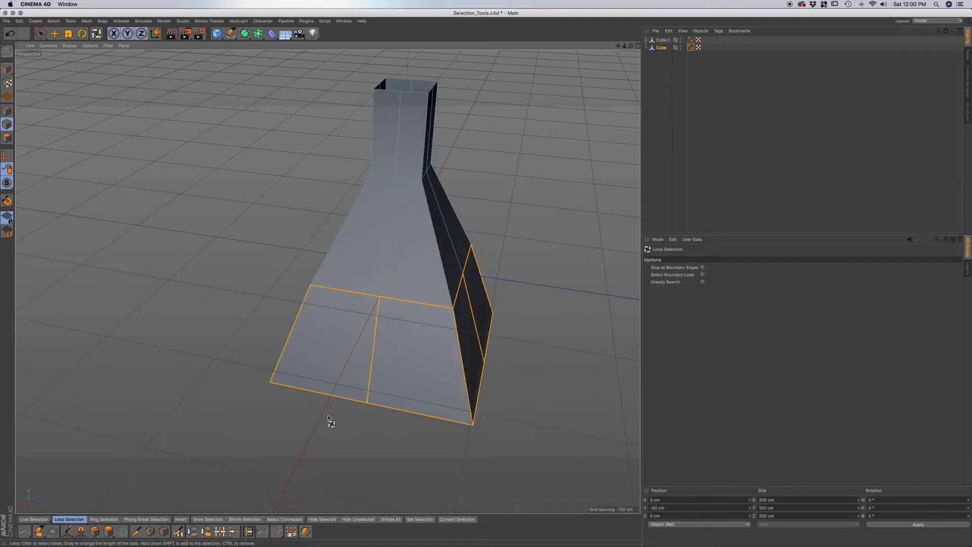
click(246, 520)
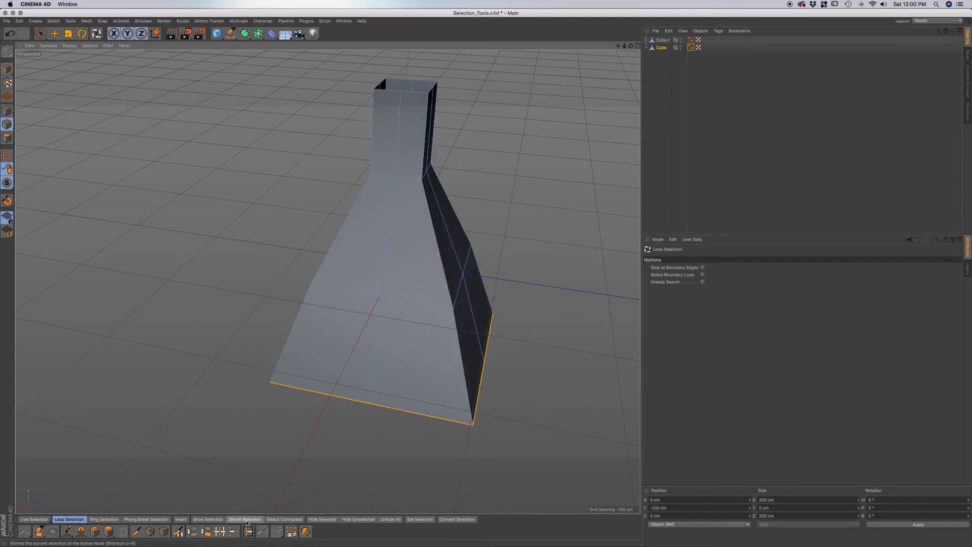
alt+drag(413, 408, 404, 301)
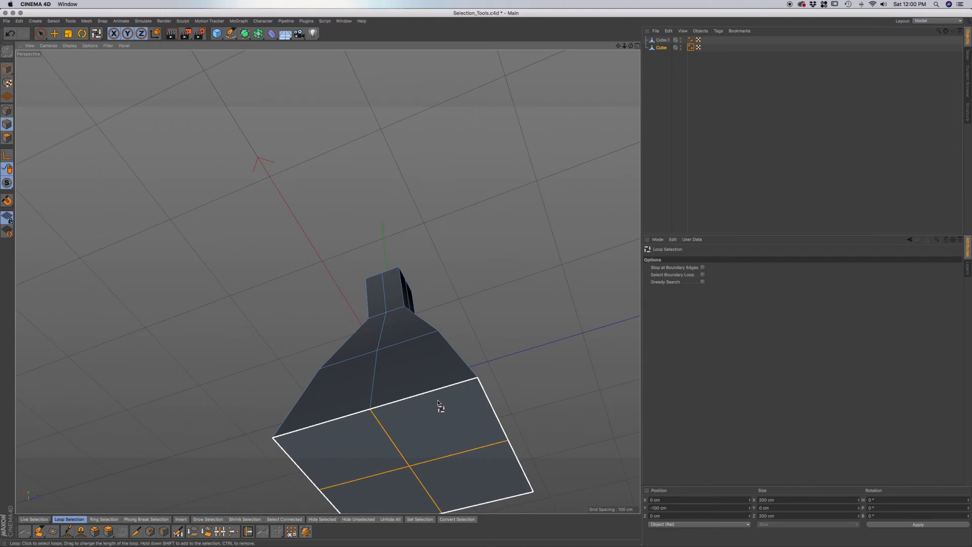
mouse_move(443, 414)
alt+mouse_down()
mouse_move(419, 395)
mouse_move(432, 412)
mouse_move(403, 340)
mouse_move(398, 375)
alt+mouse_up()
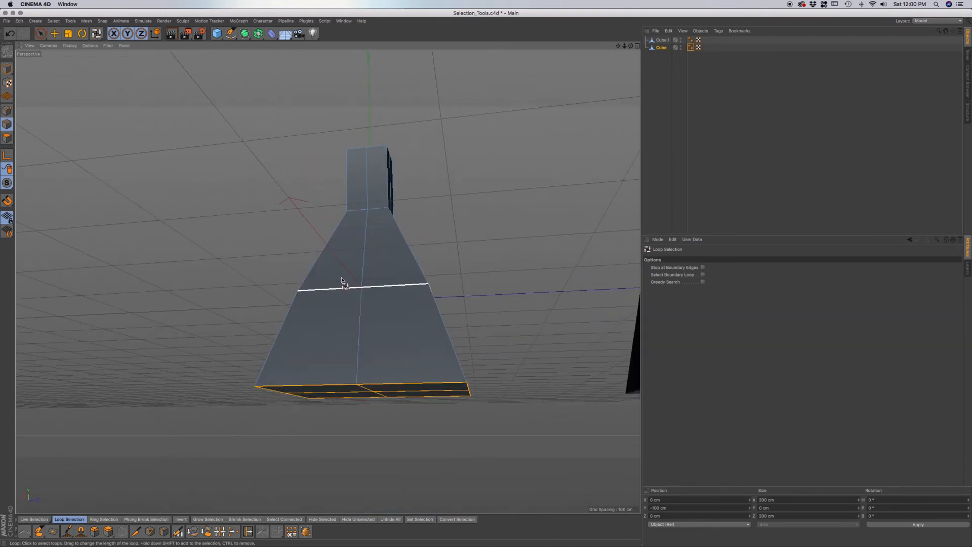
- Loop-select the middle horizontal edge loop again, grow the selection once and shrink it back to the loop
click(353, 291)
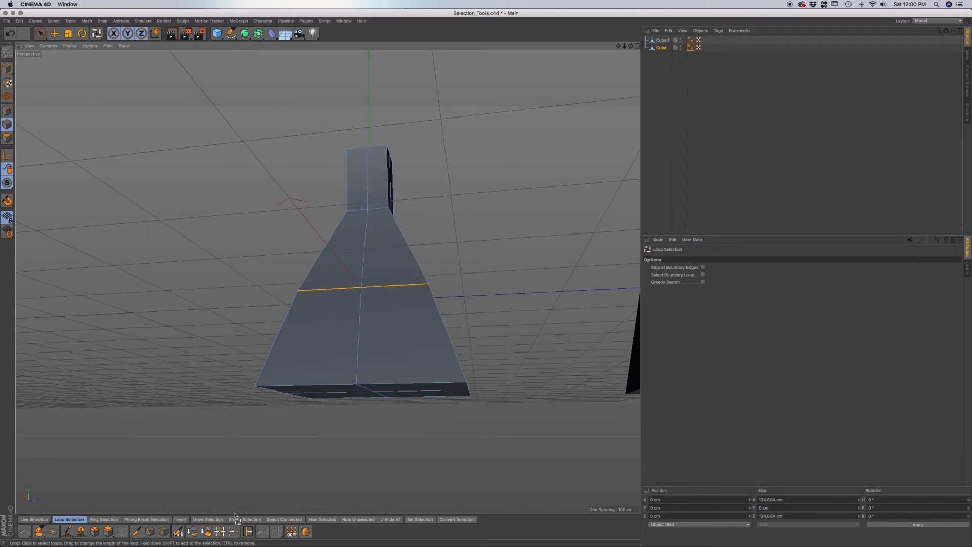
click(221, 520)
click(245, 520)
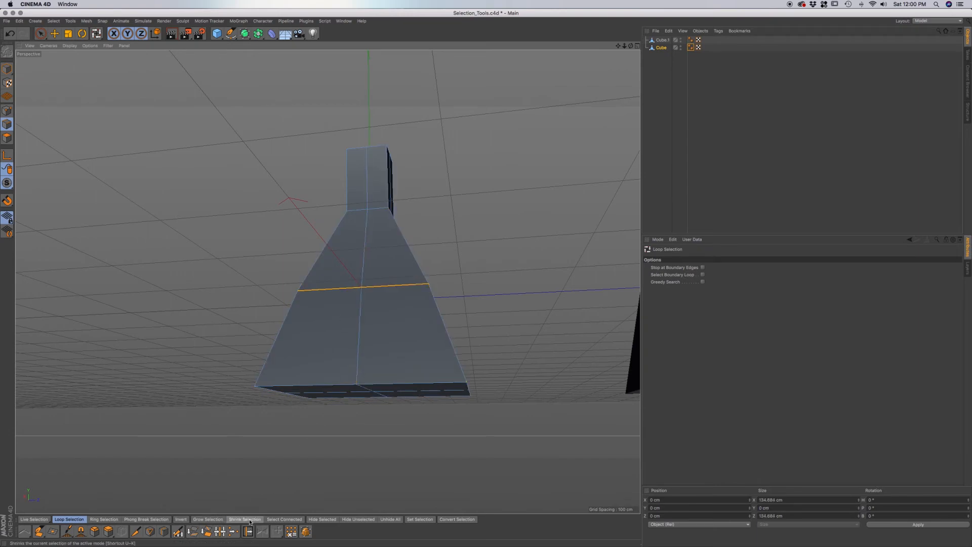
alt+drag(338, 357, 333, 386)
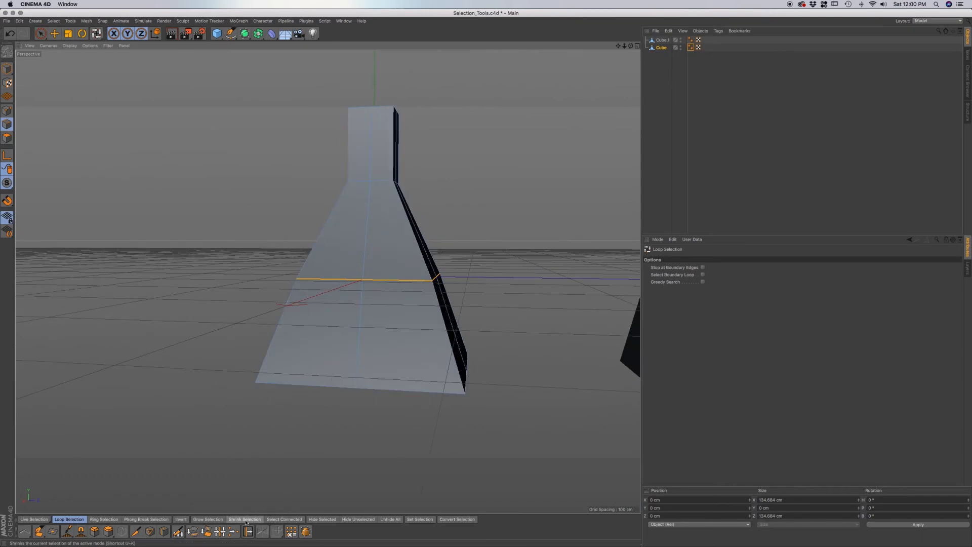
- Extend the middle edge loop to all connected edges, and repeat Select Connected from a newly selected middle loop
click(280, 520)
alt+drag(383, 345, 347, 352)
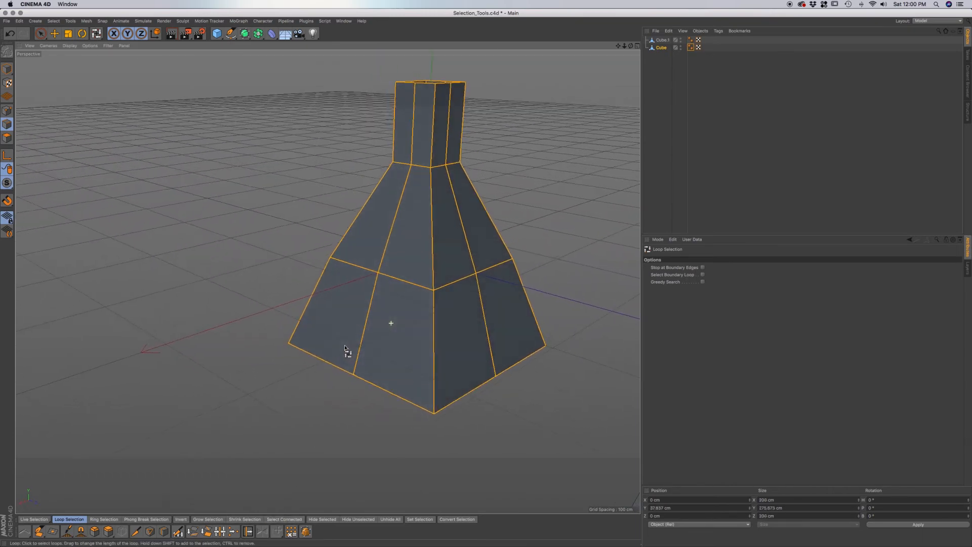
click(411, 286)
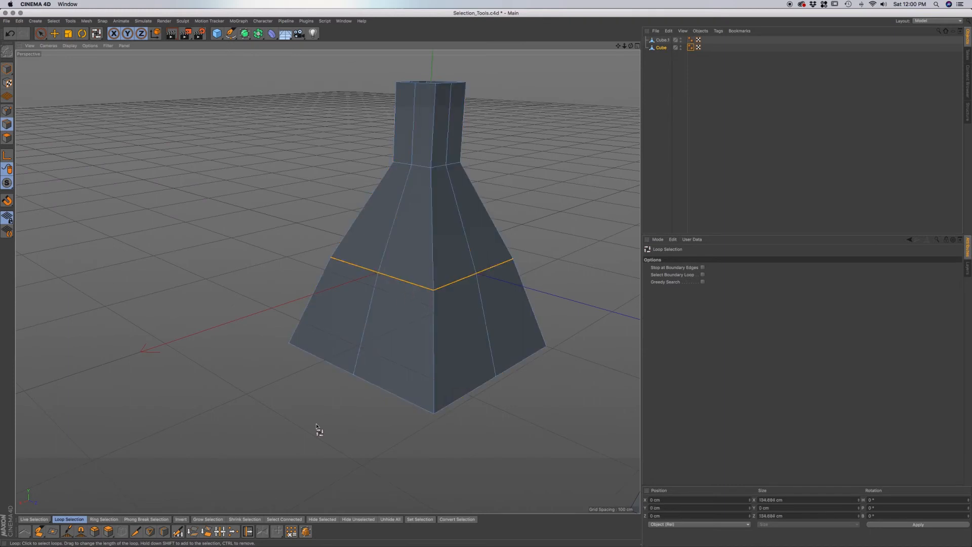
click(284, 519)
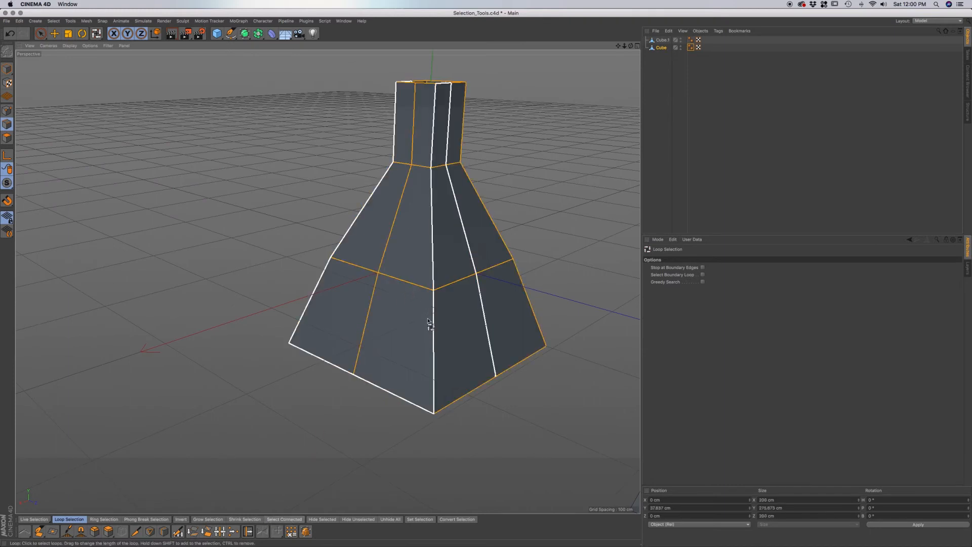
alt+drag(403, 304, 411, 334)
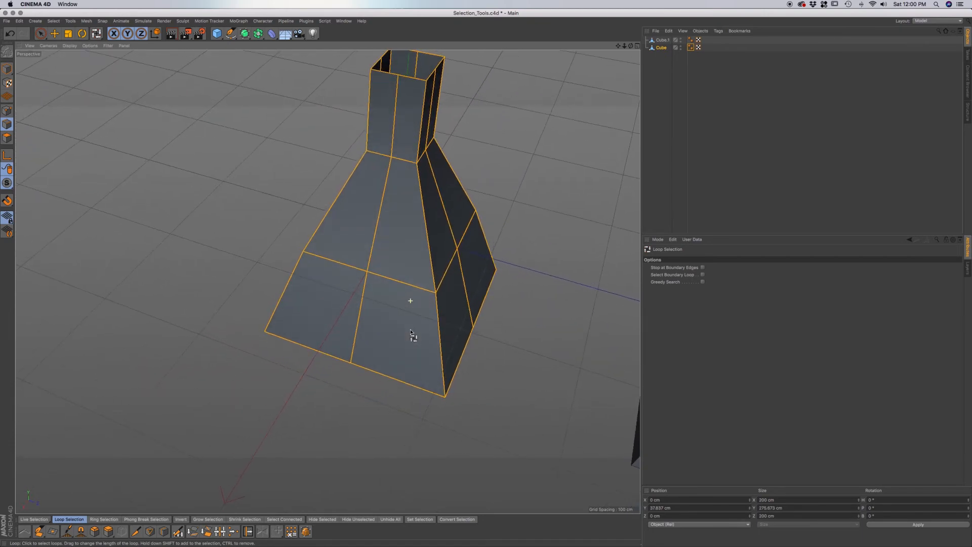
- Hide all selected edges of the Cube, inspect the mesh, and unhide them all
click(322, 519)
alt+drag(405, 380, 421, 362)
alt+drag(361, 410, 329, 358)
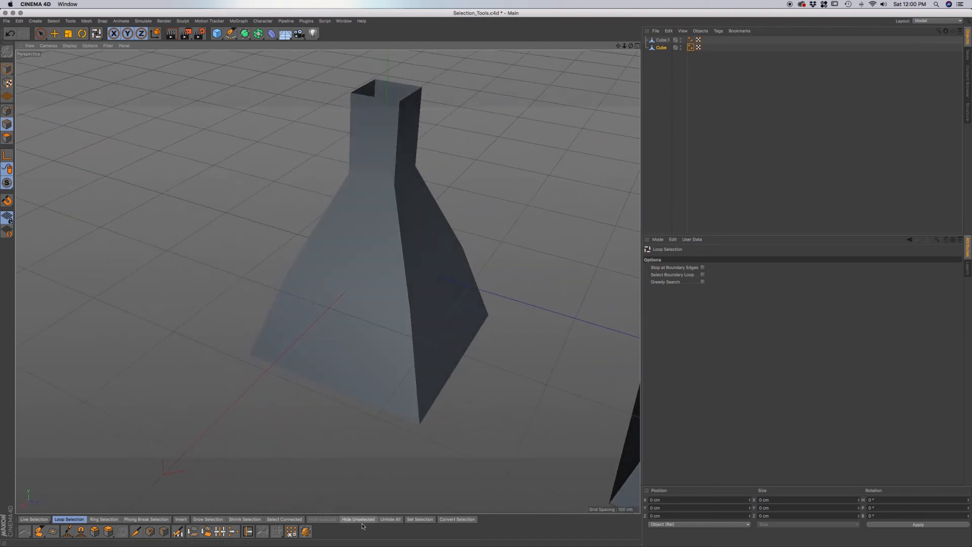
click(390, 520)
alt+drag(380, 347, 394, 350)
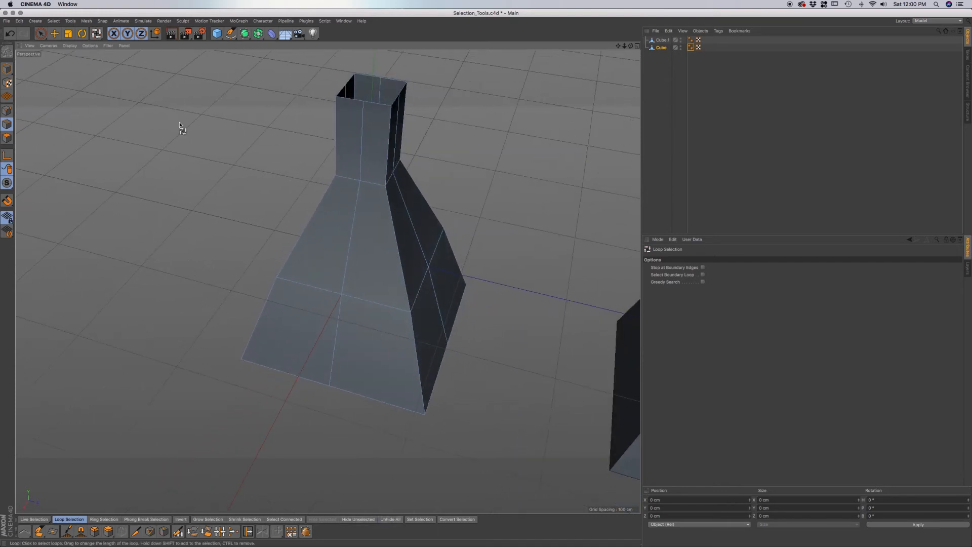
- In polygon mode, use Live Selection to select the four sloping polygons below the neck on one side of the Cube
click(7, 138)
key(9)
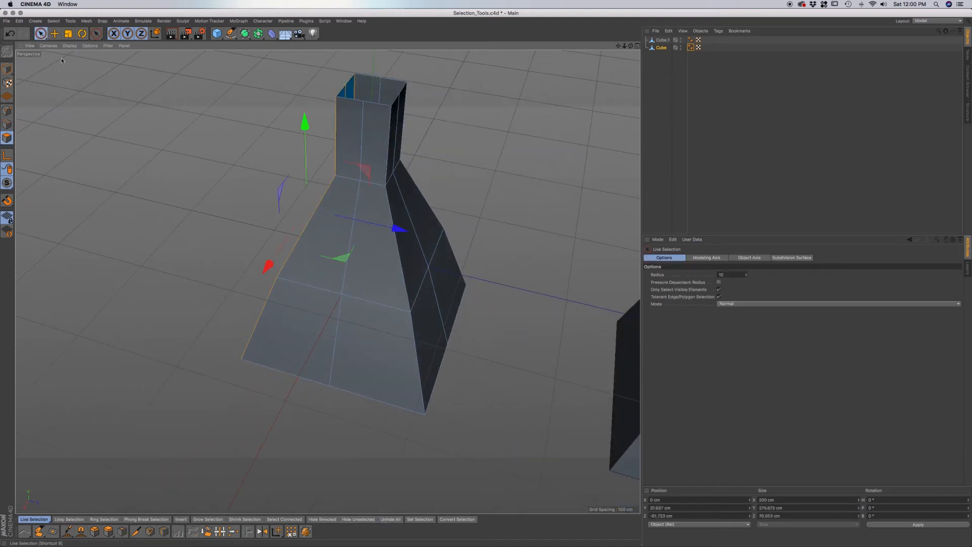
click(324, 242)
mouse_move(347, 263)
alt+mouse_down()
mouse_move(370, 277)
mouse_move(336, 255)
mouse_move(334, 302)
mouse_move(353, 293)
alt+mouse_up()
click(360, 253)
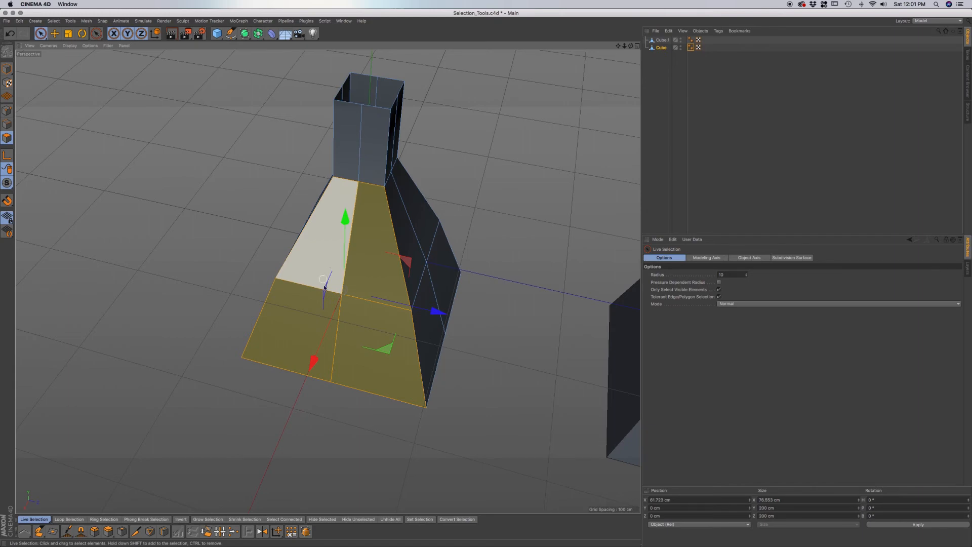
mouse_move(372, 347)
alt+mouse_down()
mouse_move(372, 306)
mouse_move(381, 341)
alt+mouse_up()
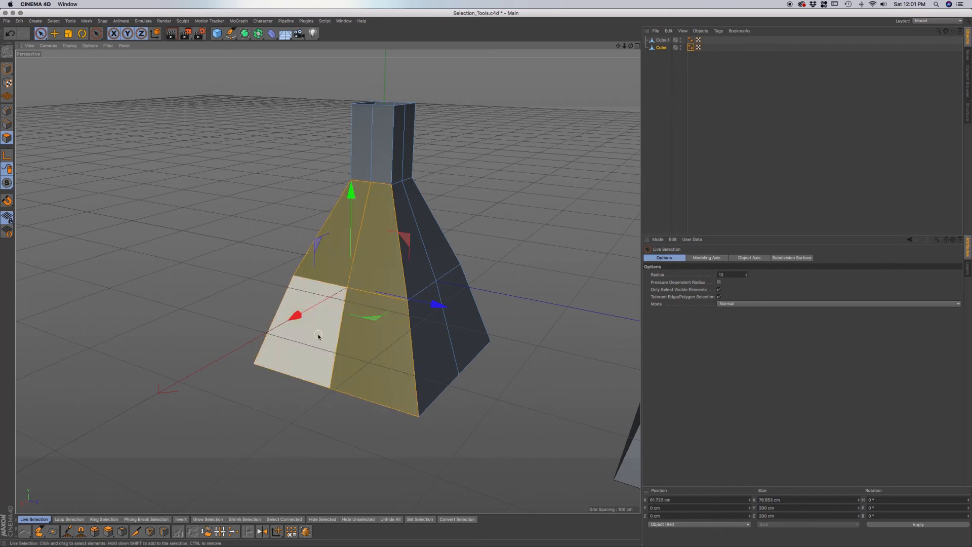
alt+drag(329, 243, 330, 304)
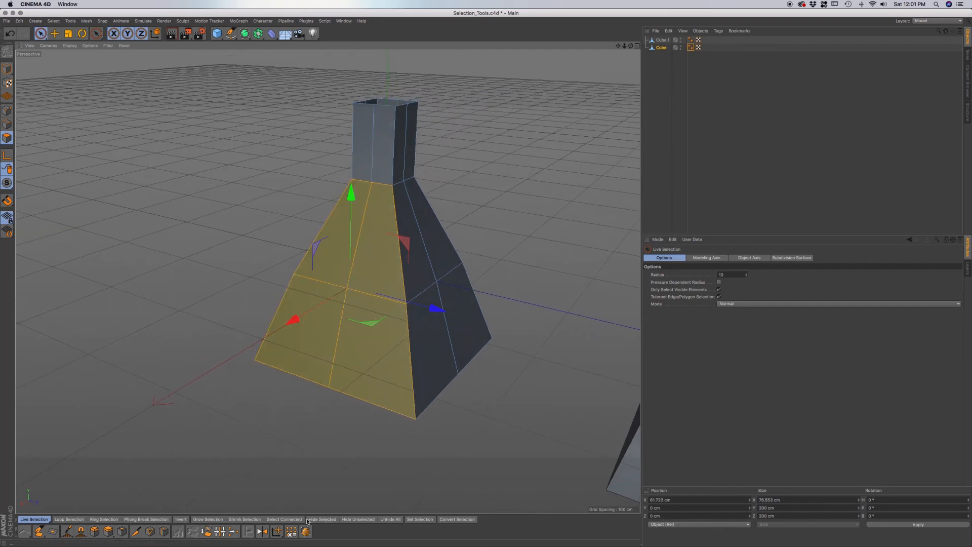
- Hide the four selected sloping polygons, inspect the opening into the Cube, and unhide all polygons
click(322, 520)
alt+drag(337, 308, 319, 276)
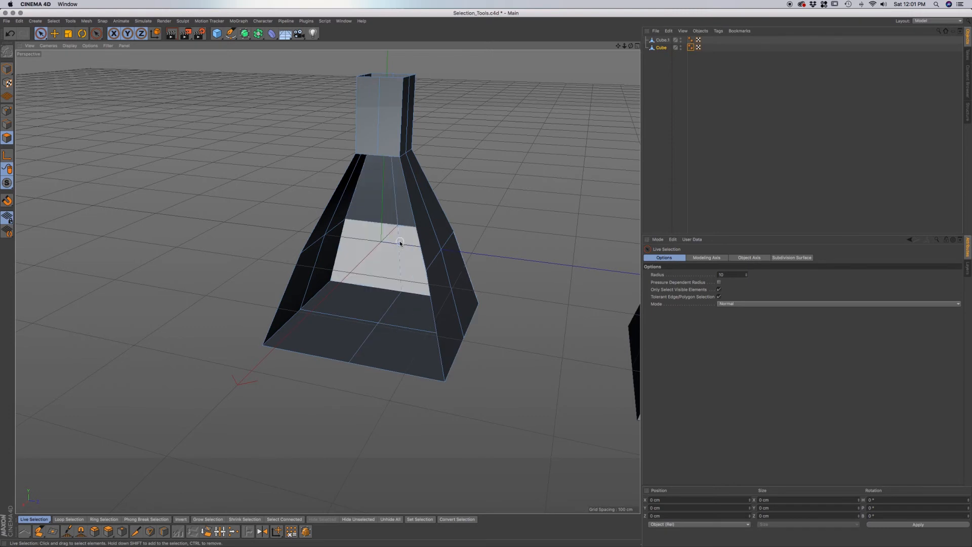
click(390, 520)
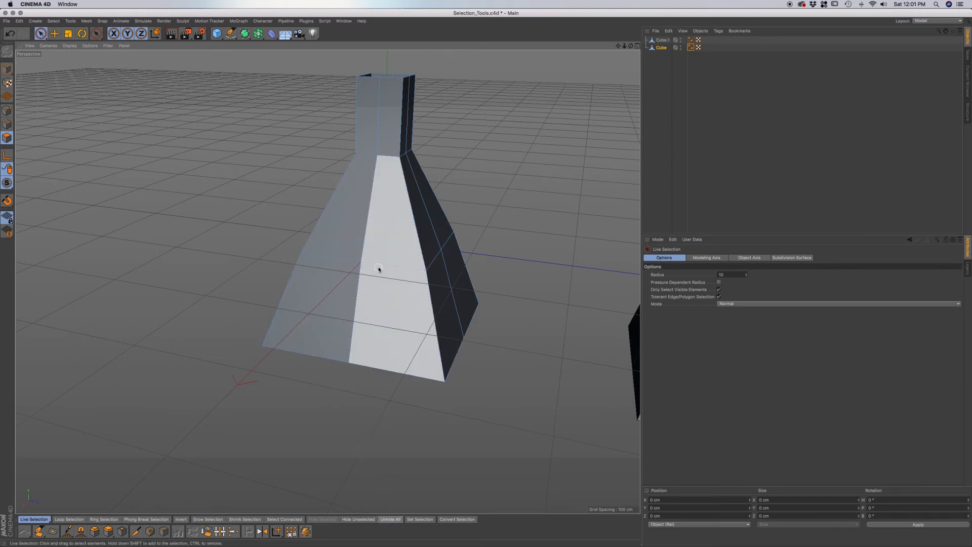
alt+drag(379, 269, 380, 275)
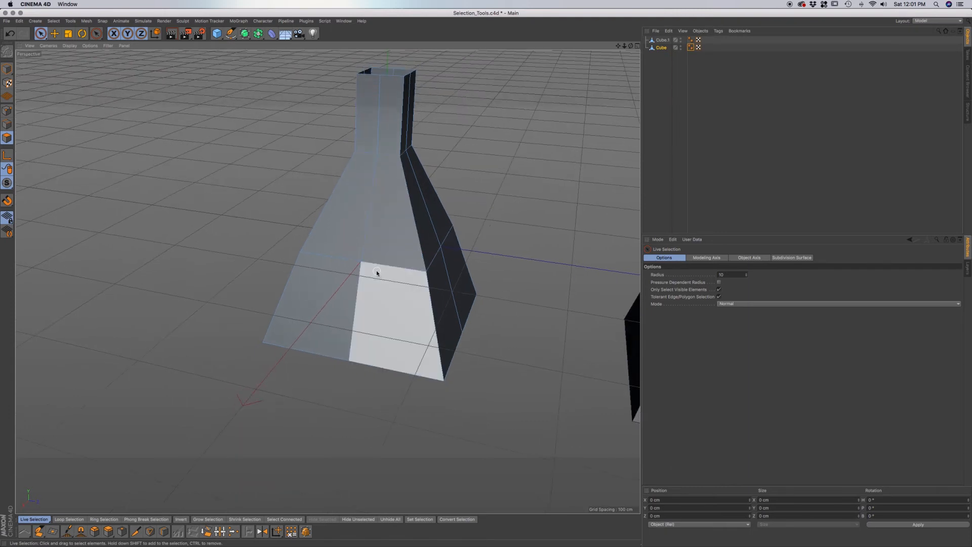
- Reselect the four sloping polygons on that side, hide all unselected polygons to inspect the isolated faces, and unhide everything
click(377, 291)
drag(354, 274, 348, 290)
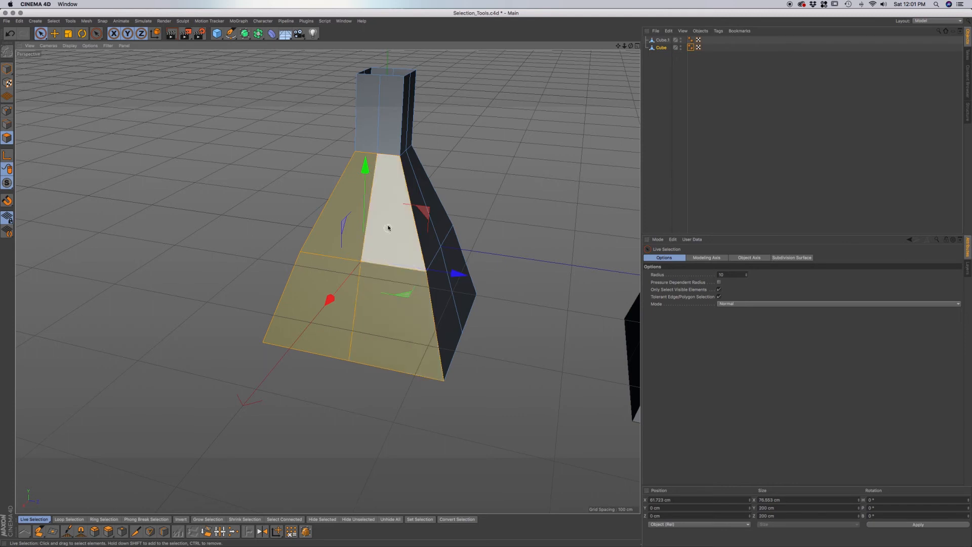
click(352, 522)
alt+drag(374, 322, 343, 330)
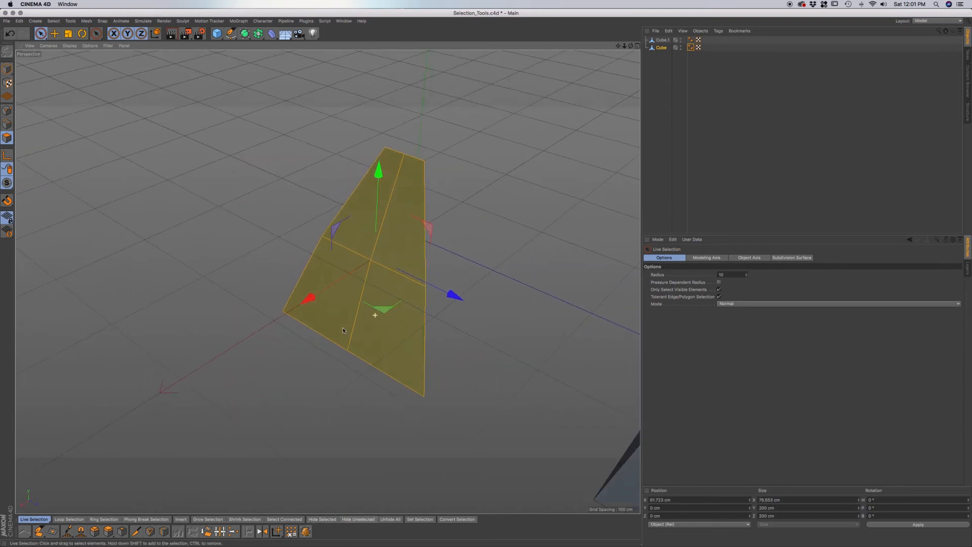
alt+drag(420, 288, 377, 346)
alt+drag(432, 323, 432, 317)
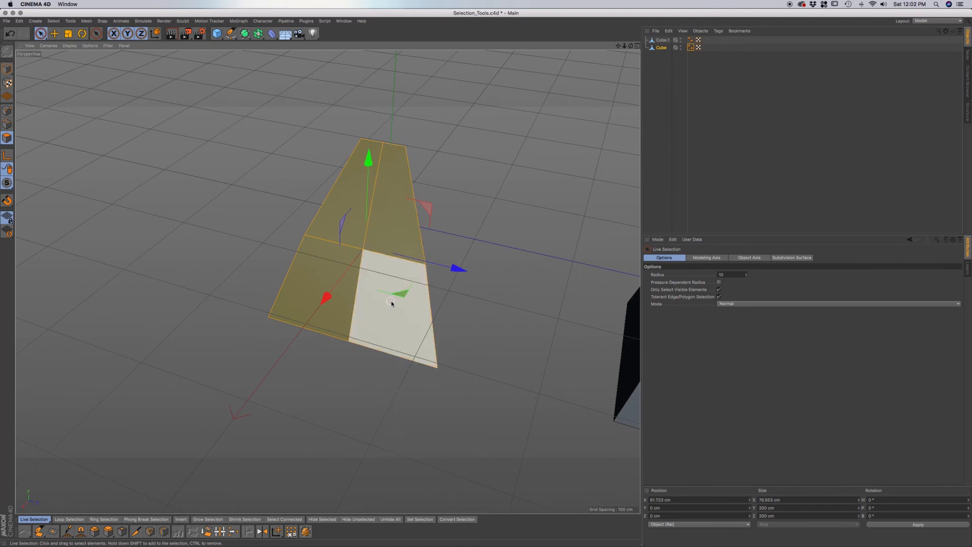
alt+drag(392, 327, 399, 326)
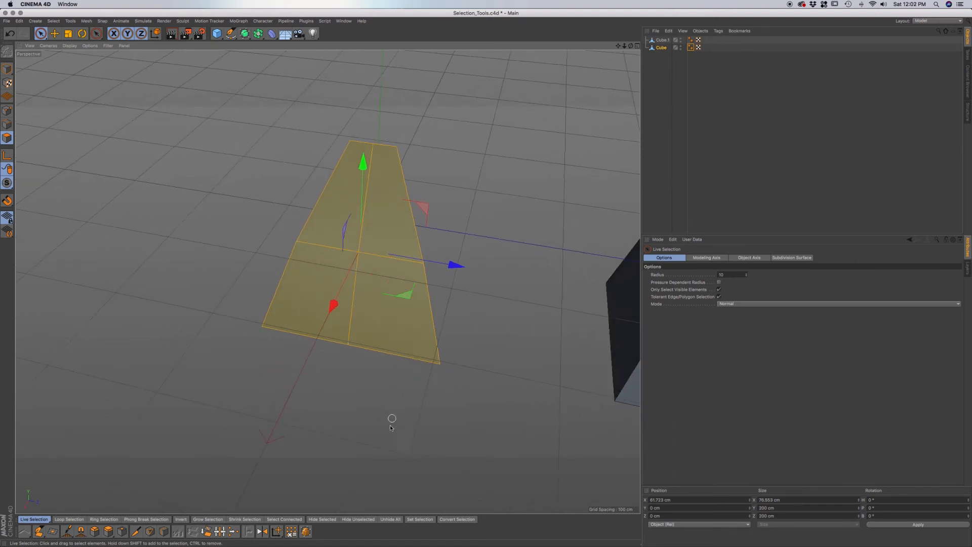
click(391, 519)
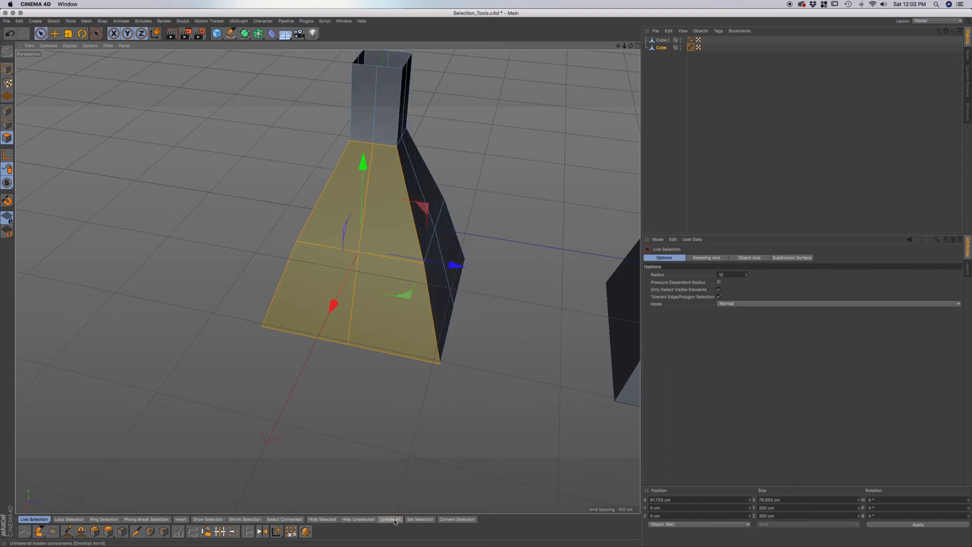
- Inspect the four selected sloping polygons from several angles, switching the Cube to point mode and back to polygon mode
alt+drag(397, 393, 400, 371)
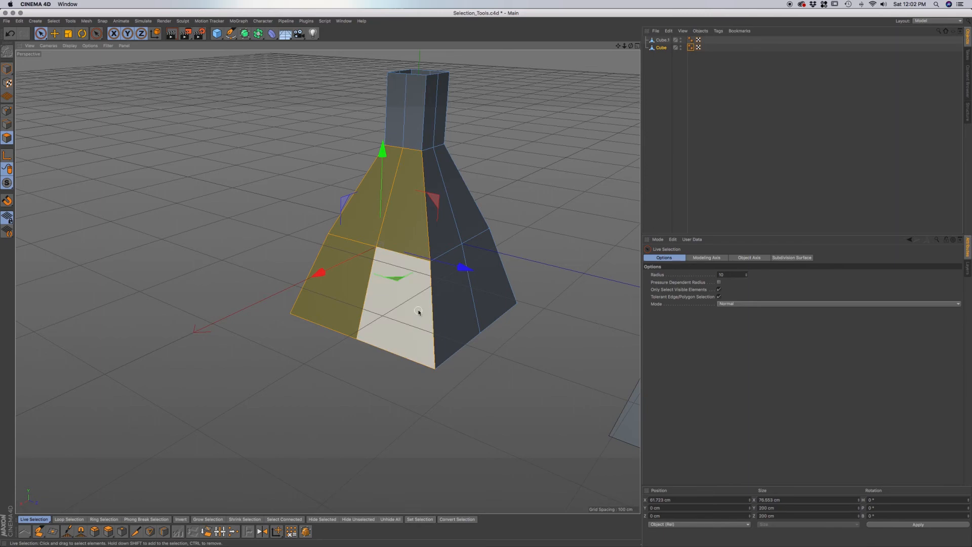
alt+drag(405, 299, 454, 320)
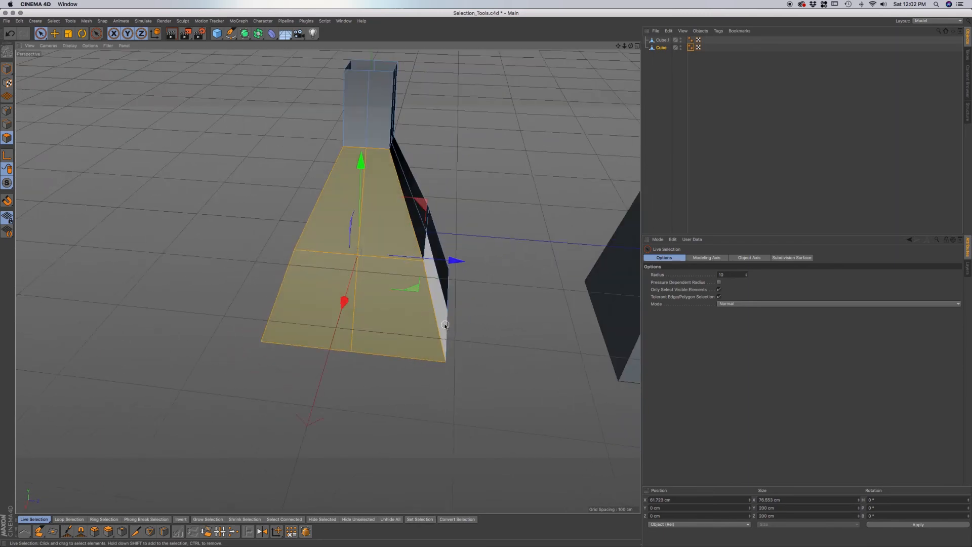
alt+drag(379, 294, 292, 315)
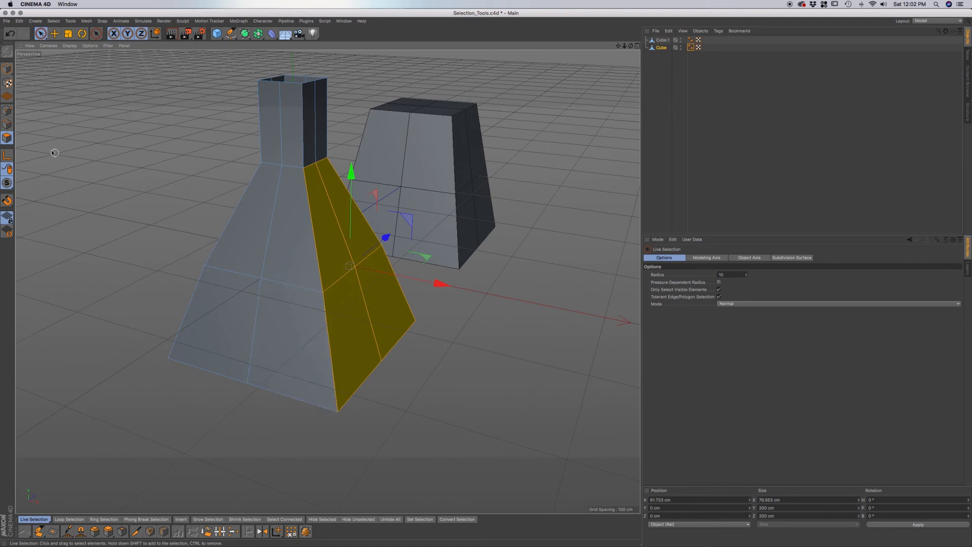
click(7, 111)
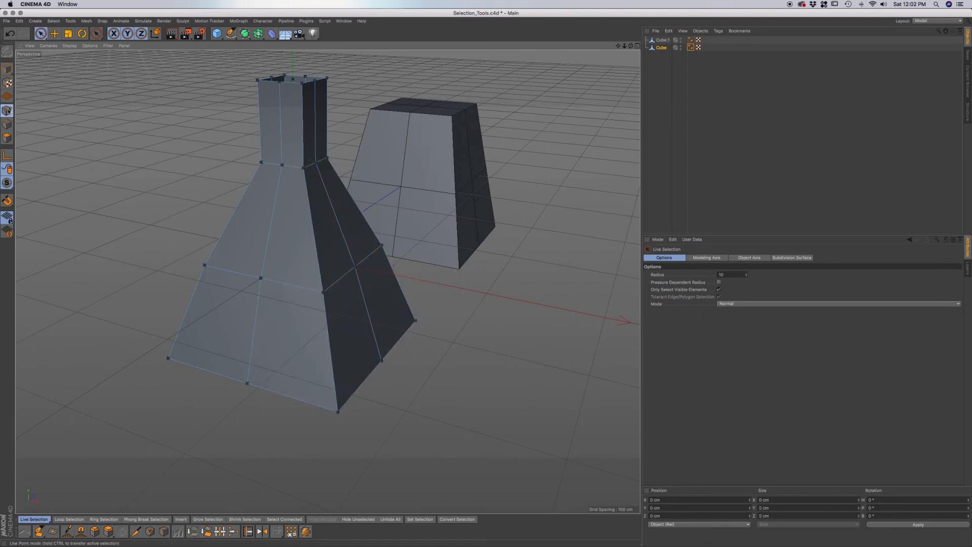
scroll(324, 292, up, 5)
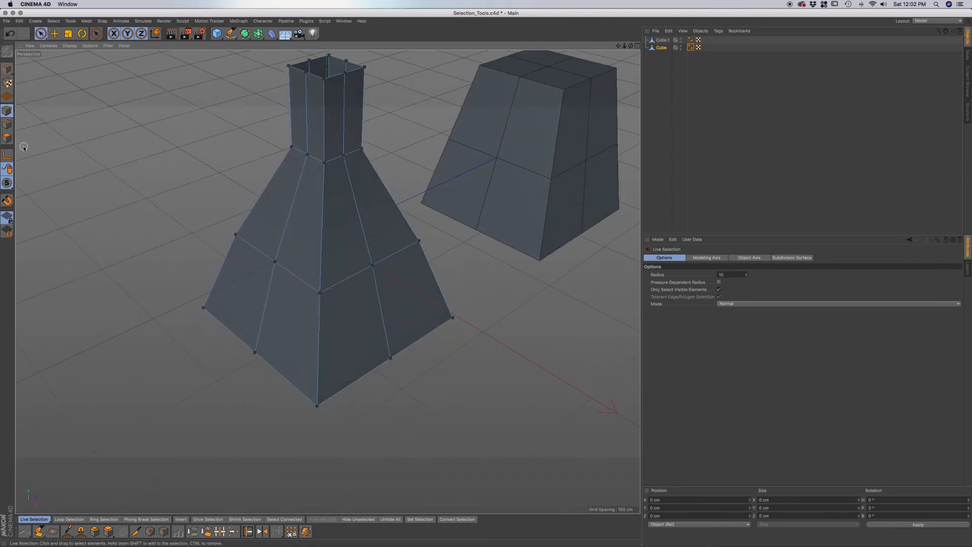
click(7, 137)
shift+click(348, 213)
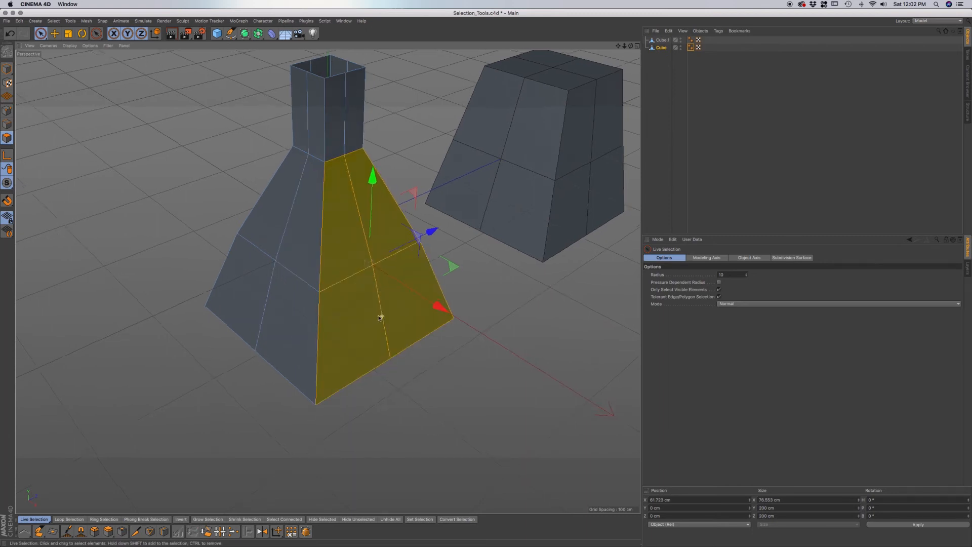
alt+drag(380, 317, 373, 319)
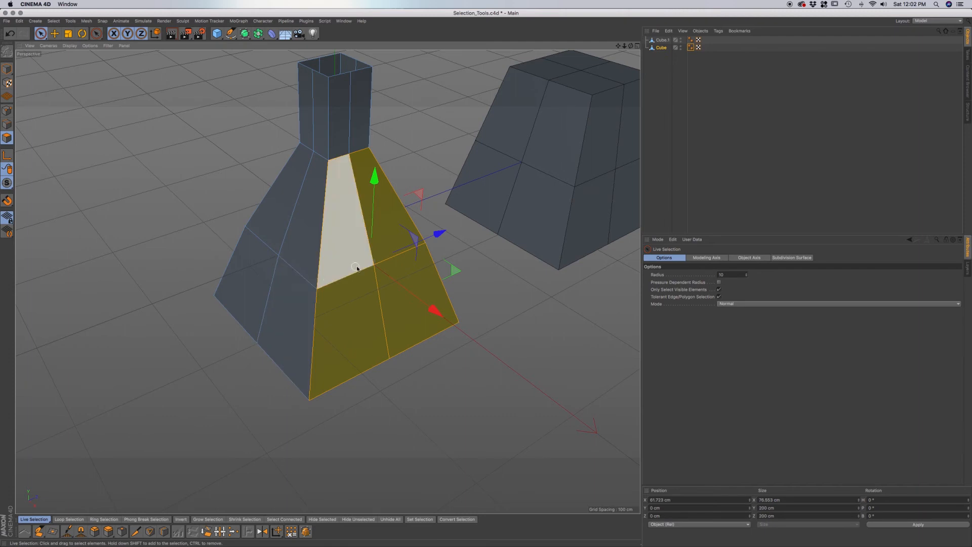
mouse_move(379, 311)
alt+mouse_down()
mouse_move(359, 312)
mouse_move(369, 312)
mouse_move(366, 299)
alt+mouse_up()
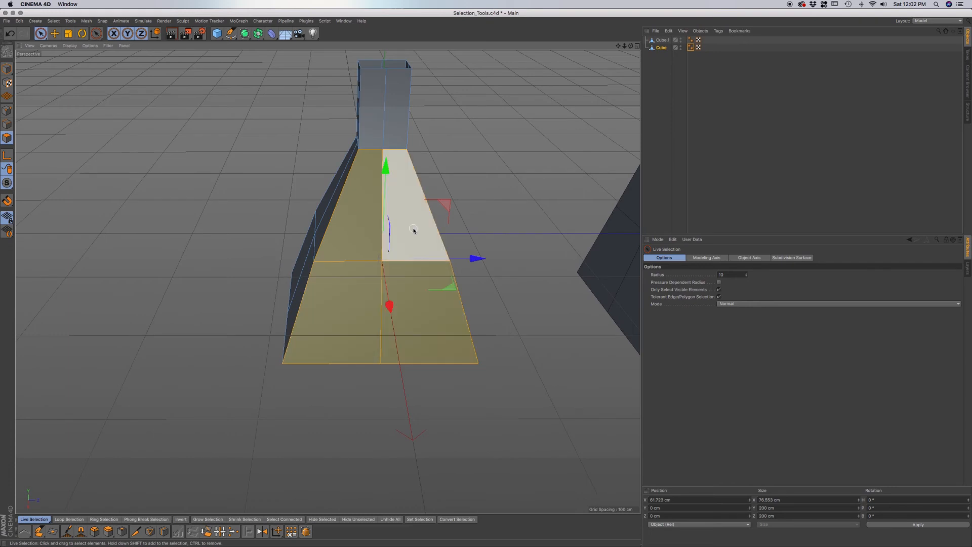
alt+drag(420, 309, 413, 304)
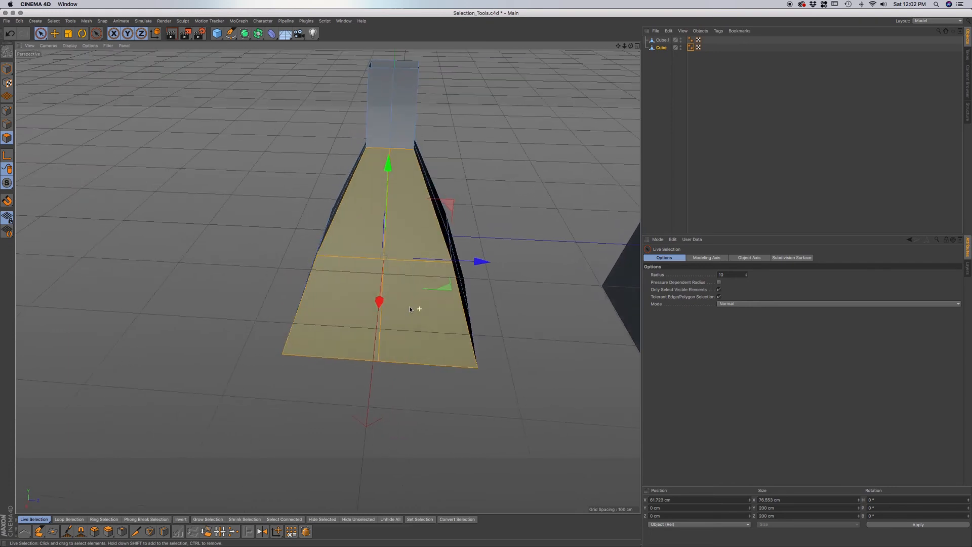
- With Live Selection, select only one upper sloping polygon beneath the Cube's neck and examine it from several angles
click(366, 234)
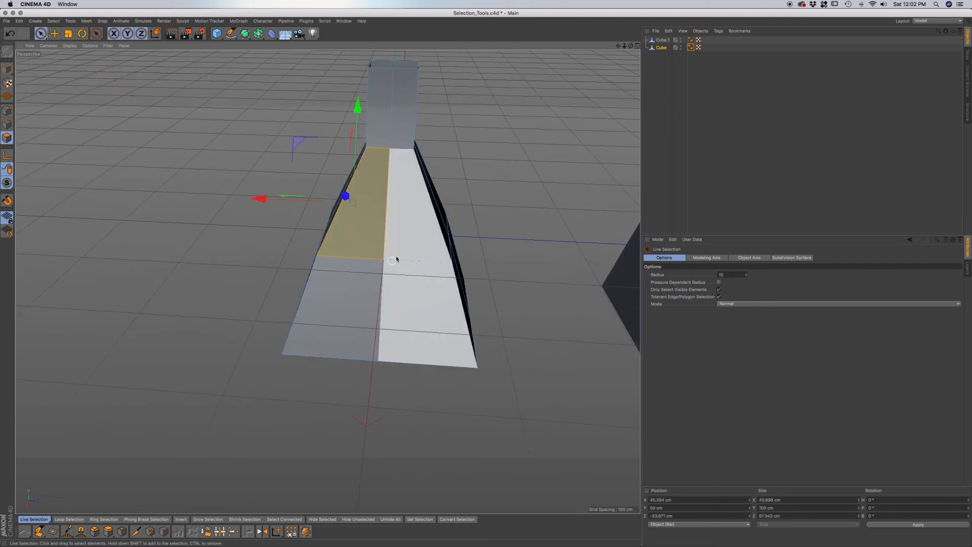
click(406, 232)
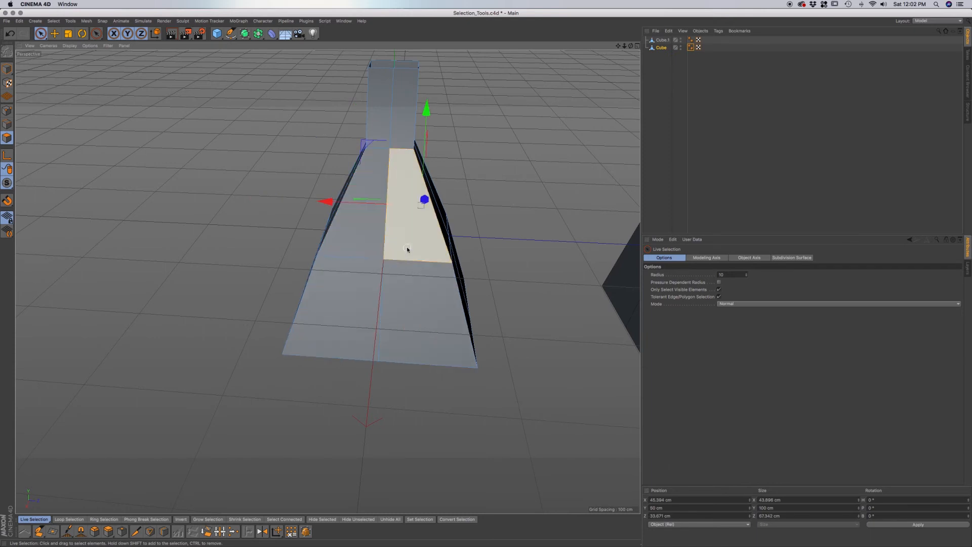
alt+drag(417, 293, 413, 294)
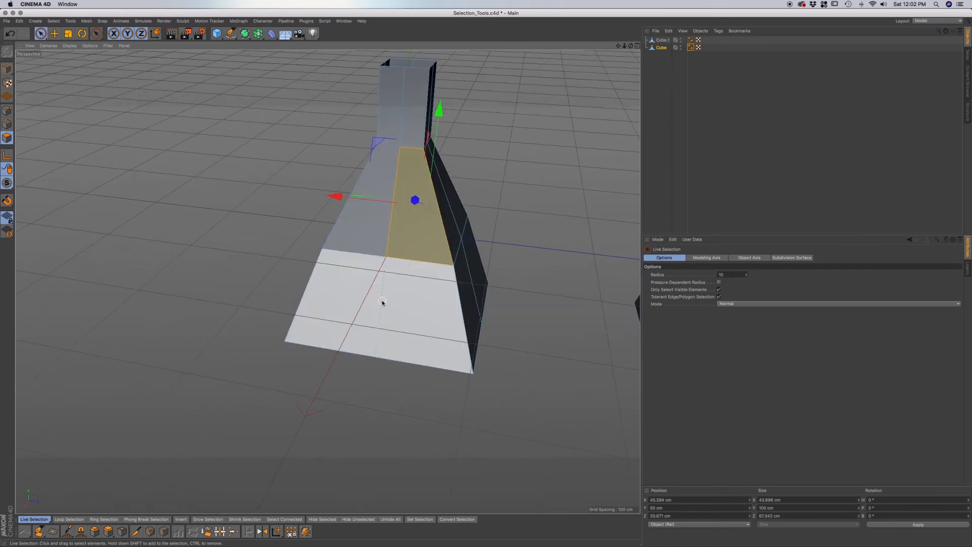
alt+drag(409, 248, 426, 258)
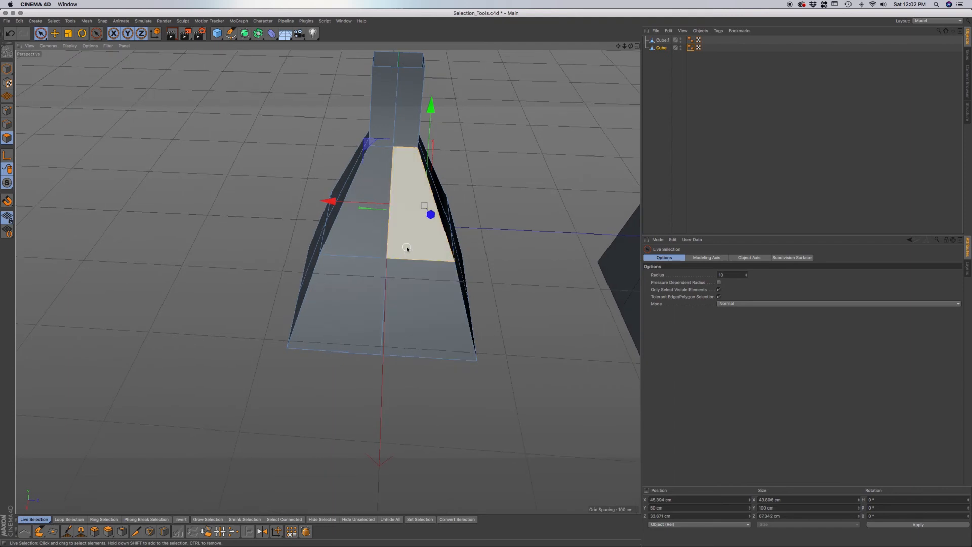
alt+drag(411, 248, 414, 254)
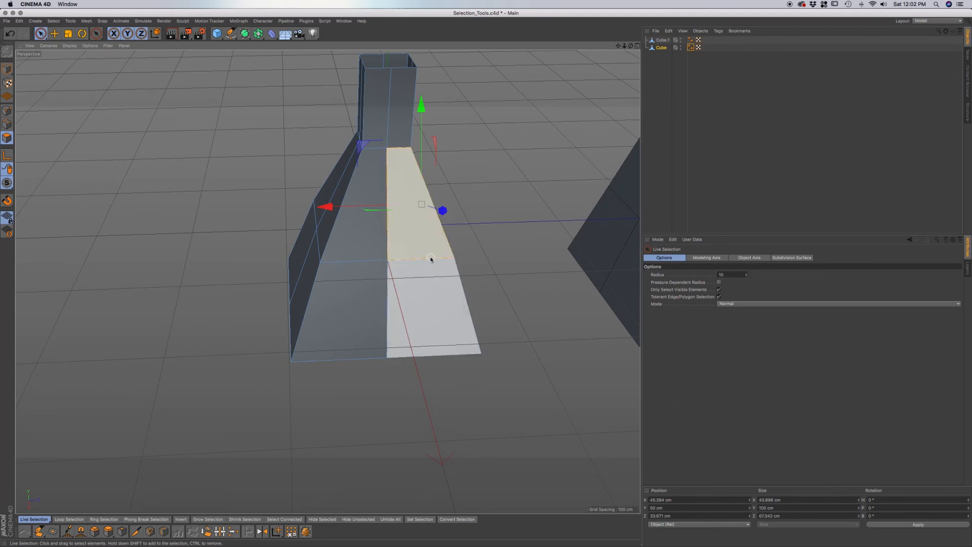
alt+drag(422, 244, 416, 237)
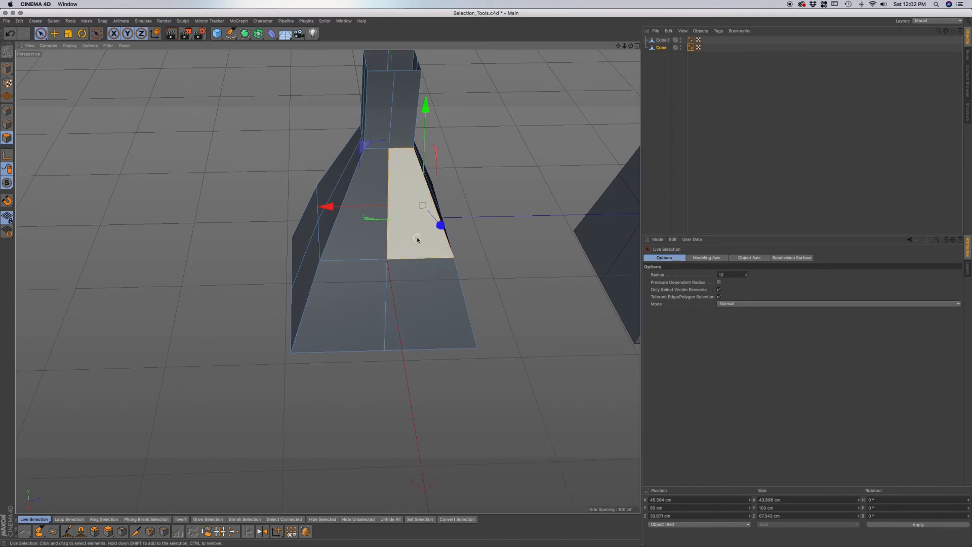
alt+drag(420, 249, 425, 277)
alt+middle_drag(433, 286, 424, 259)
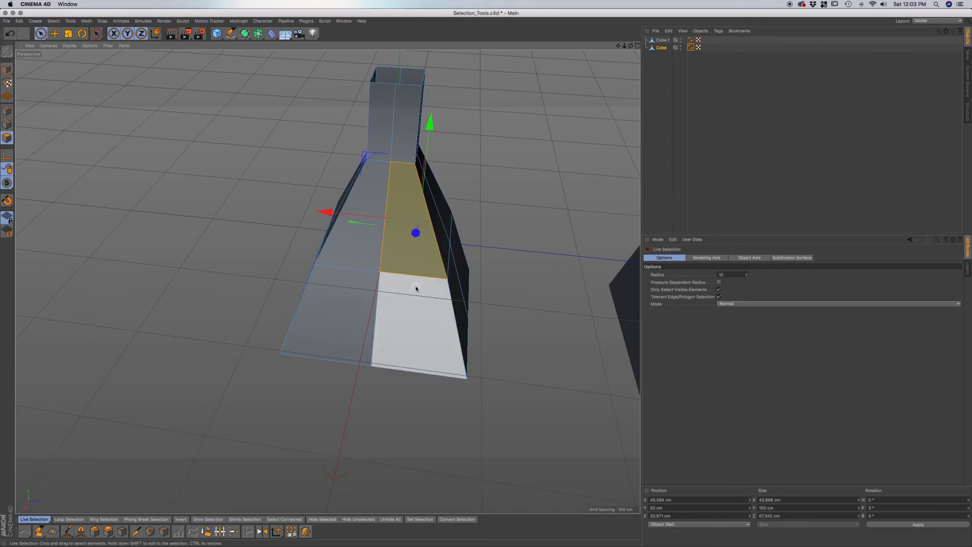
alt+drag(415, 287, 326, 278)
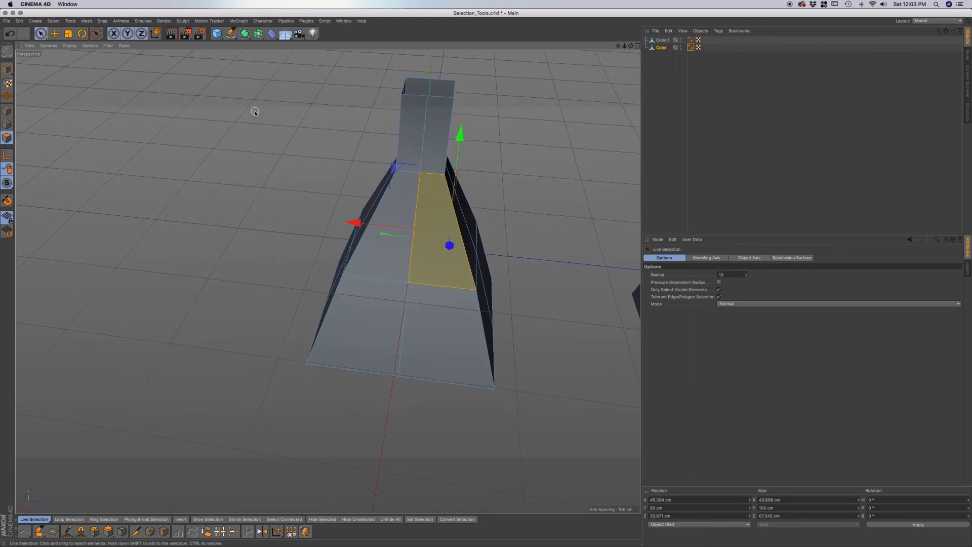
- Add a Sphere primitive and move it along the Z axis until it stands clear beside the Cube
click(218, 34)
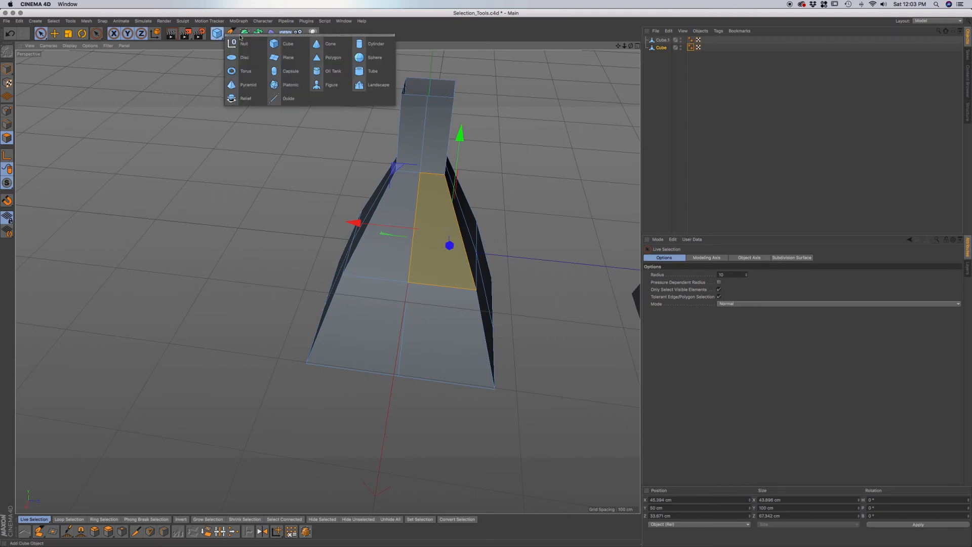
click(371, 58)
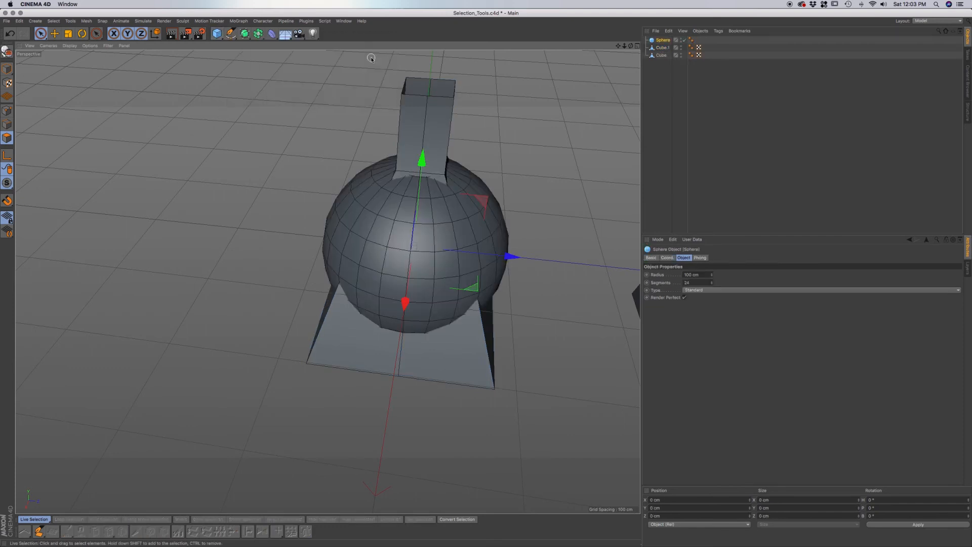
drag(512, 256, 317, 236)
alt+drag(365, 300, 476, 315)
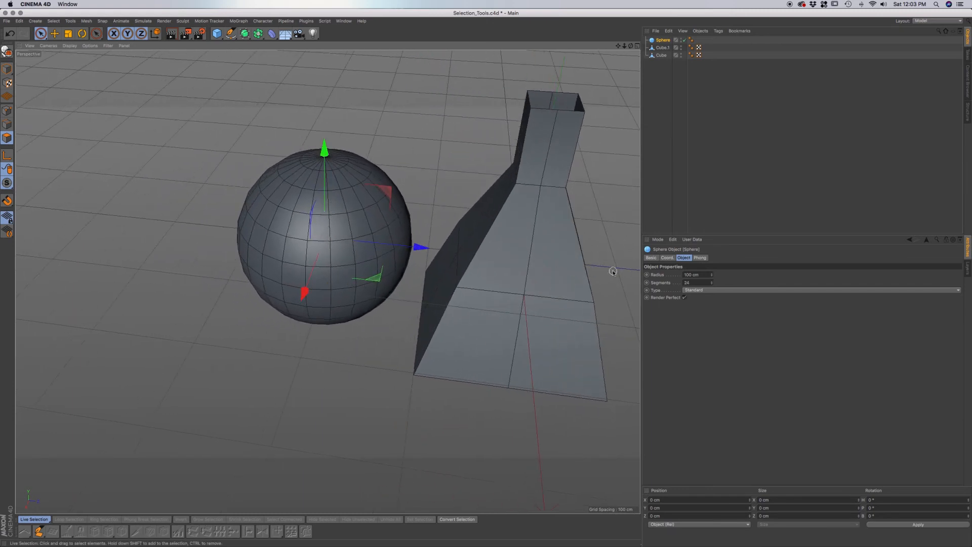
- Rotate the Sphere so its pole faces the camera and convert it to an editable polygon object
key(r)
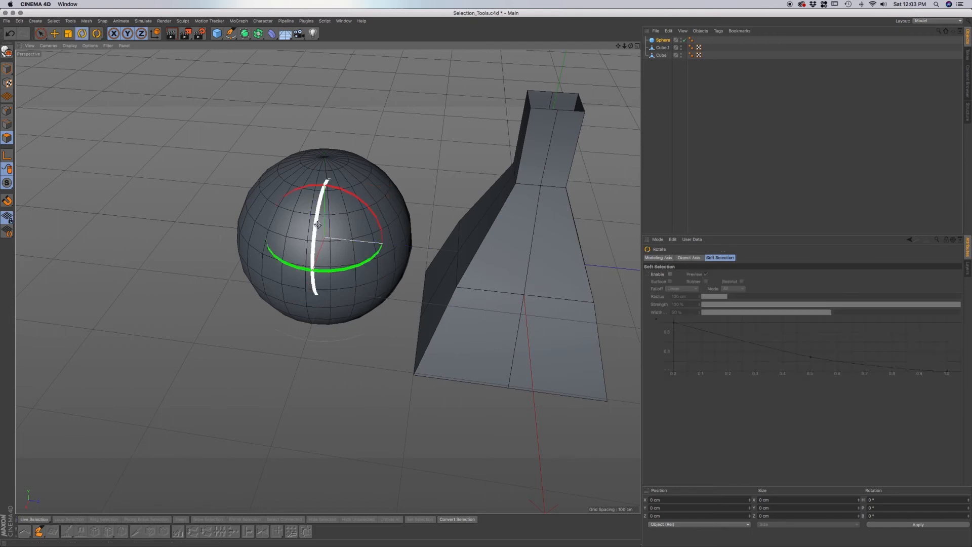
drag(317, 214, 331, 264)
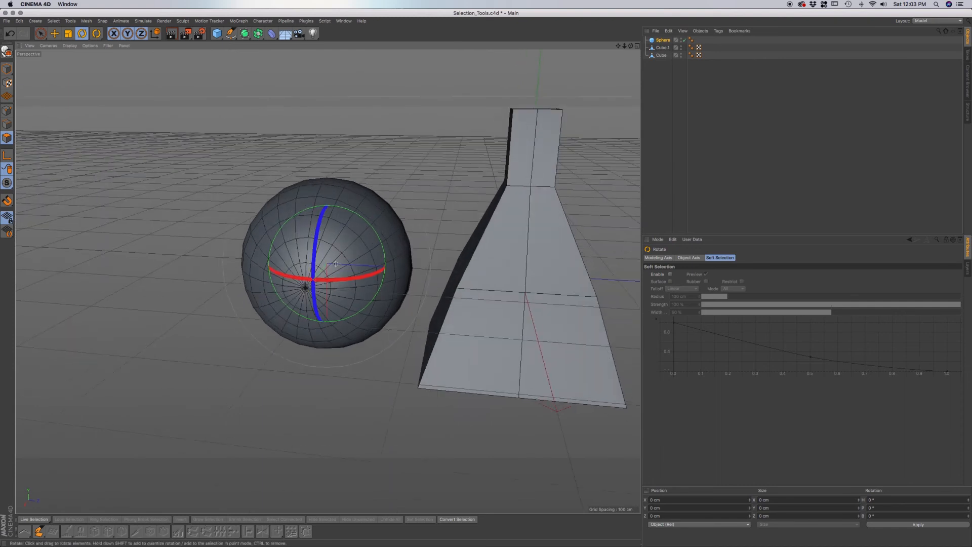
click(7, 51)
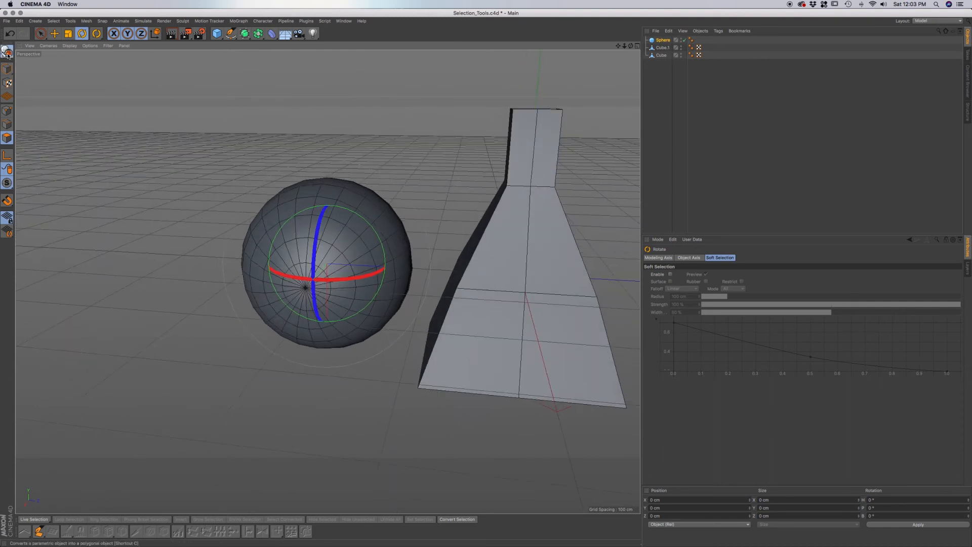
click(41, 36)
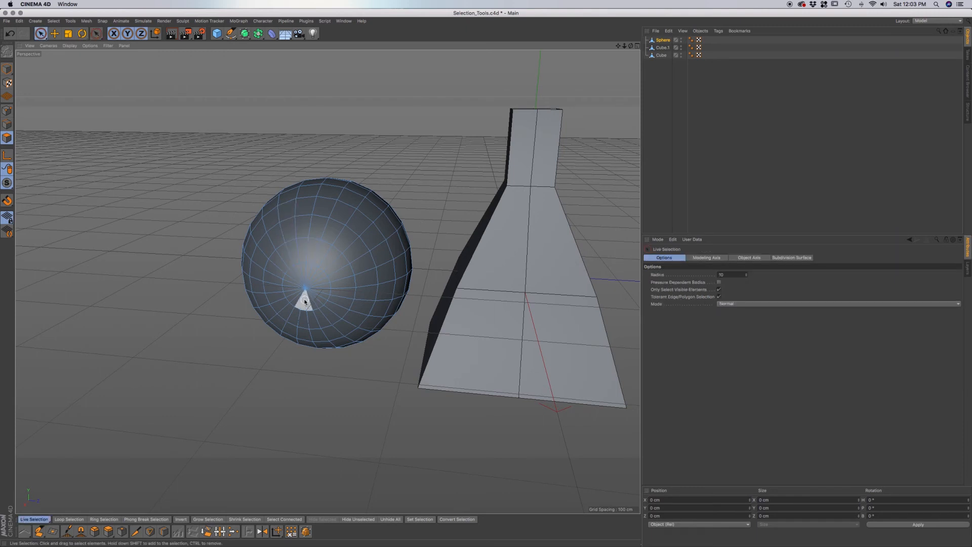
mouse_move(302, 286)
mouse_down()
mouse_move(293, 285)
mouse_move(298, 304)
mouse_move(323, 296)
mouse_move(306, 286)
mouse_up()
click(207, 302)
right_click(207, 303)
click(208, 305)
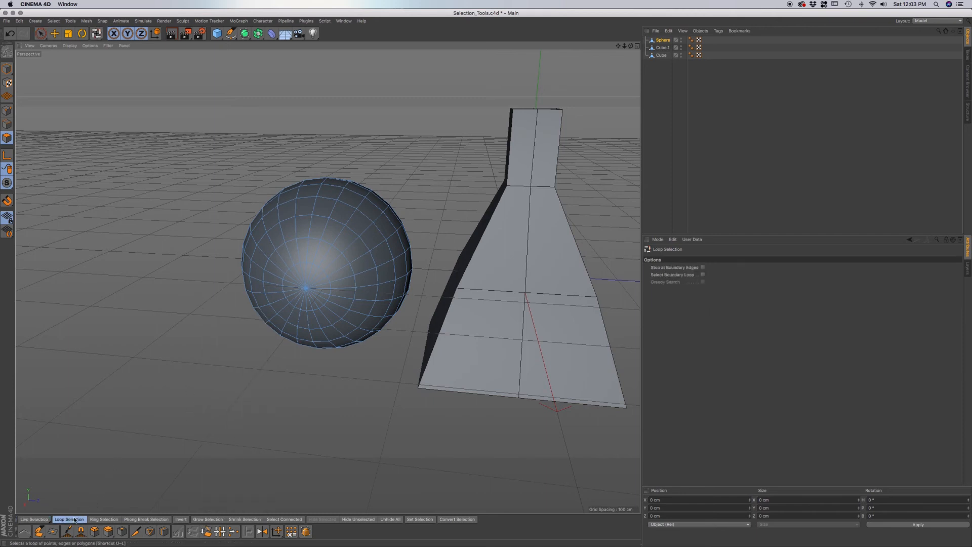
- Loop-select the ring of polygons around the Sphere's front pole and store it as a selection tag named Center
click(314, 288)
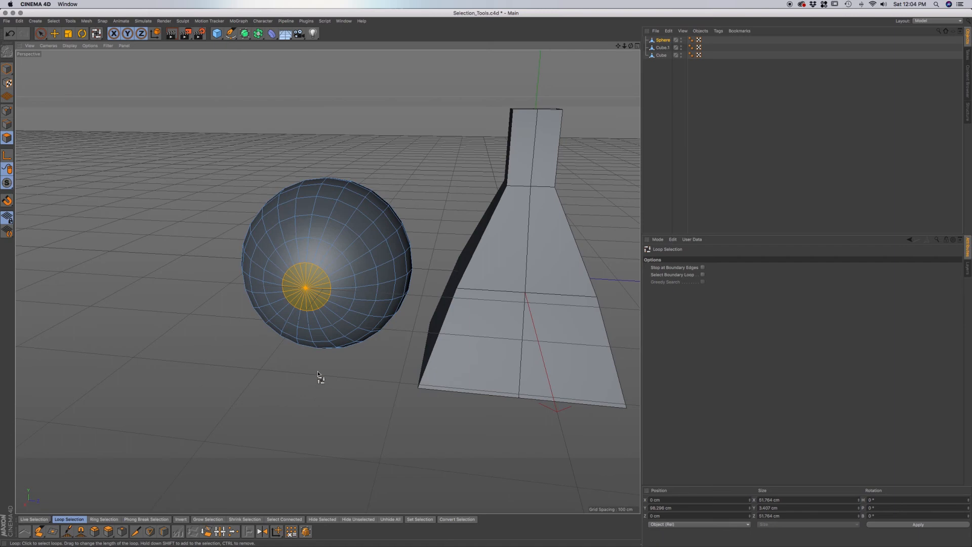
alt+drag(311, 330, 337, 304)
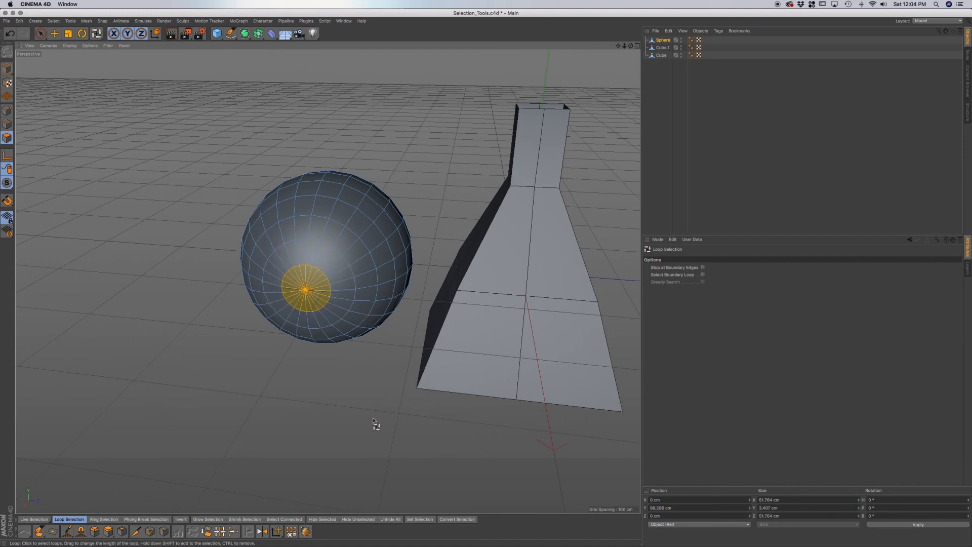
click(420, 519)
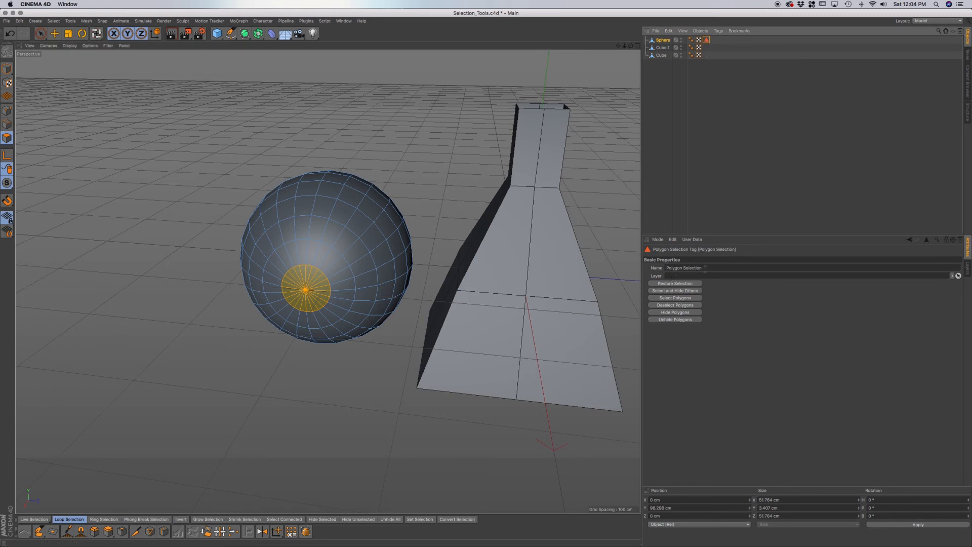
drag(705, 269, 669, 268)
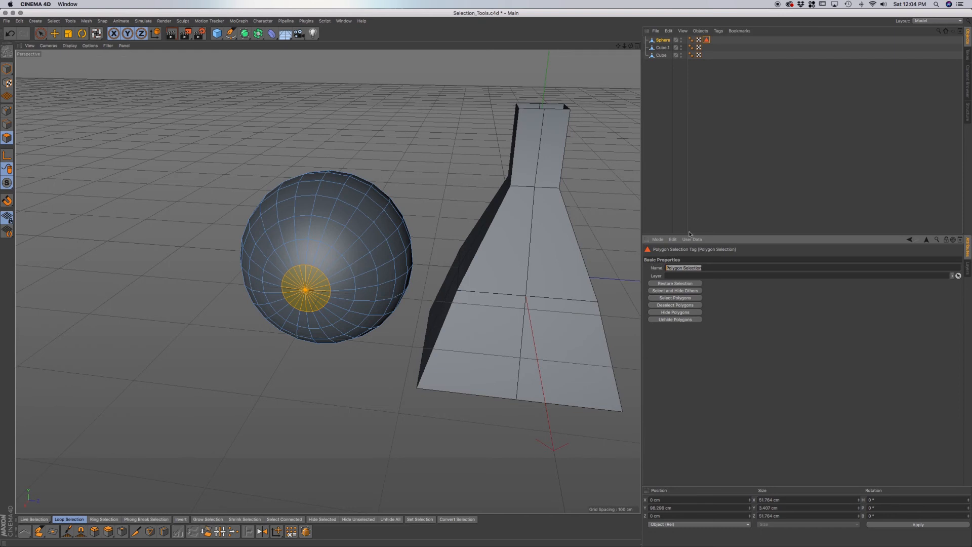
text(Center)
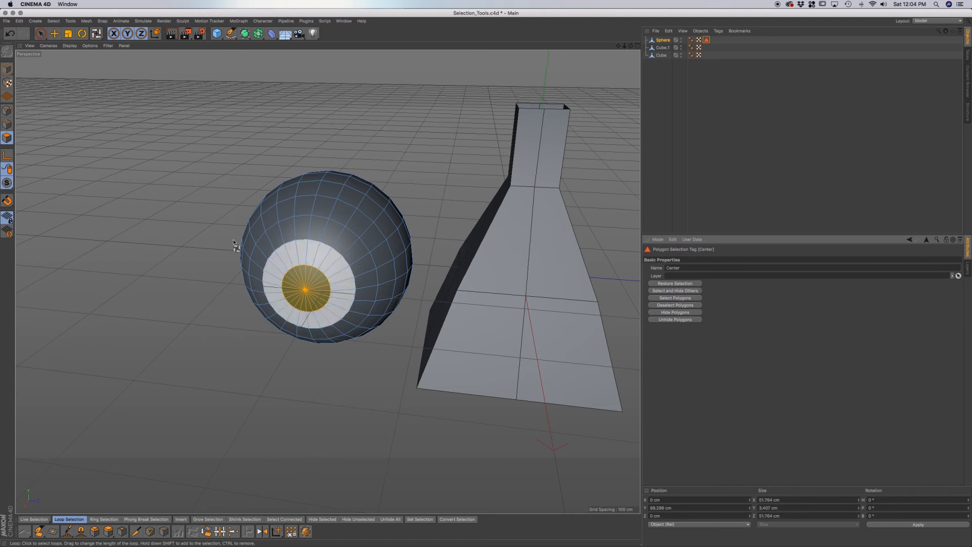
- Live-select a different patch of polygons on the Sphere's upper side, then restore the pole polygons from the Center selection tag
click(40, 34)
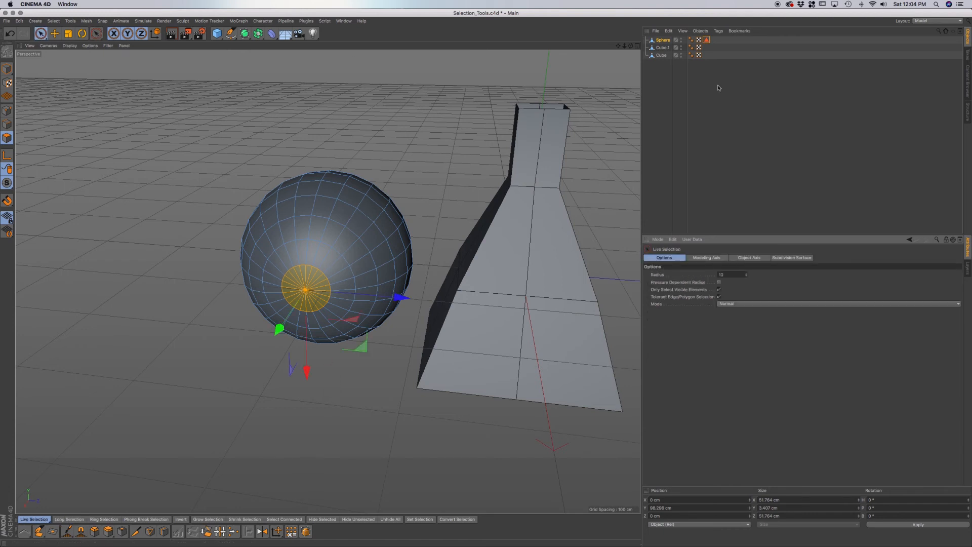
mouse_move(362, 256)
mouse_down()
mouse_move(357, 220)
mouse_move(311, 205)
mouse_move(330, 192)
mouse_move(357, 200)
mouse_move(321, 200)
mouse_move(386, 204)
mouse_move(381, 195)
mouse_up()
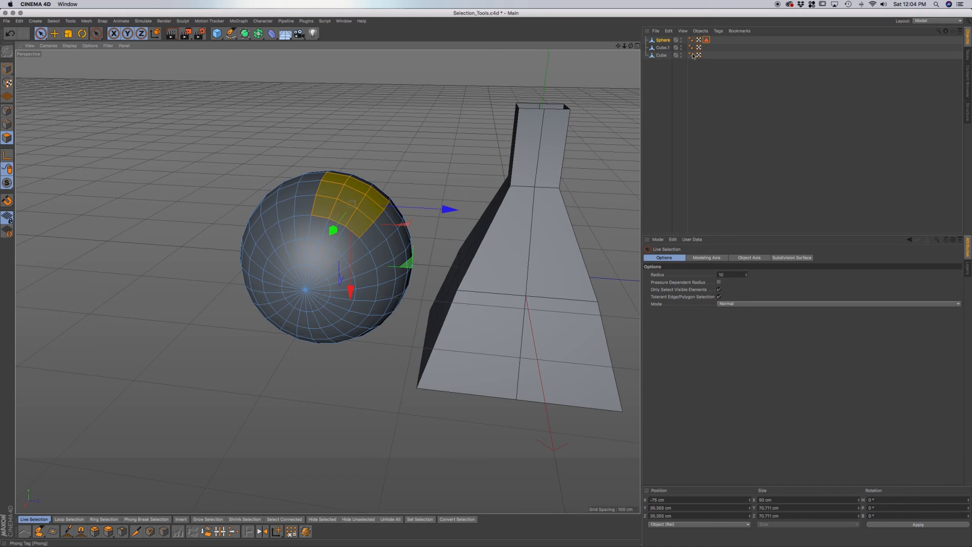
click(706, 40)
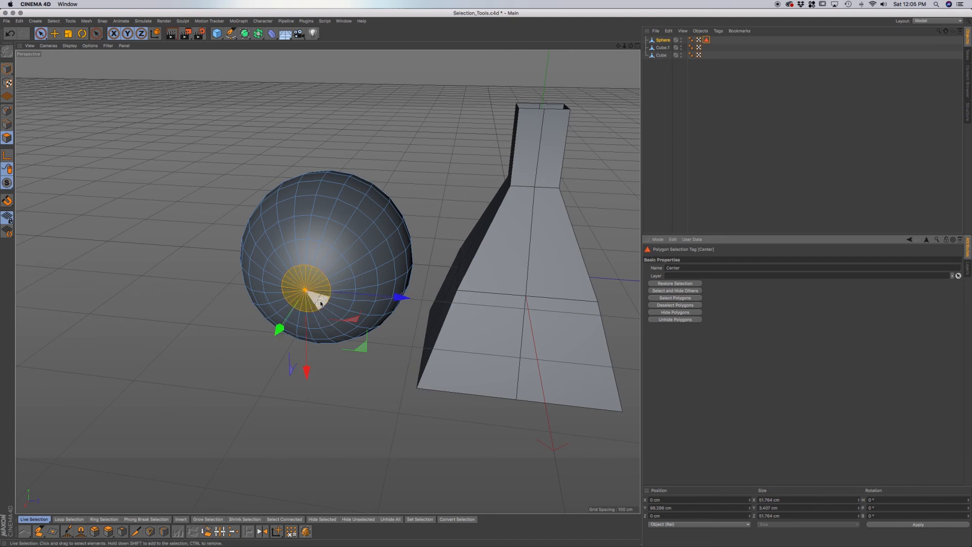
- Live-select an arc of polygons around the Sphere's pole, then deselect everything
mouse_move(326, 271)
mouse_down()
mouse_move(346, 245)
mouse_move(387, 289)
mouse_move(380, 316)
mouse_move(305, 341)
mouse_move(323, 352)
mouse_up()
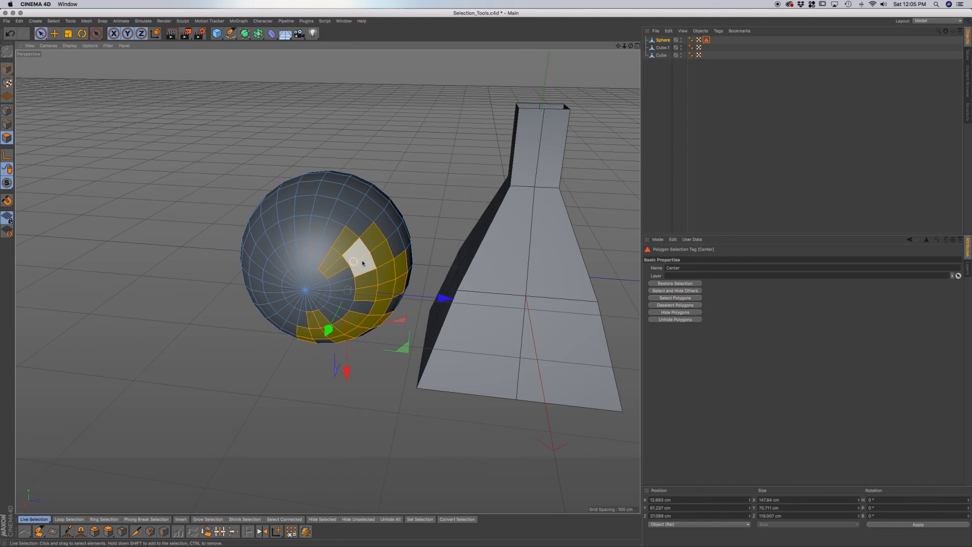
click(373, 380)
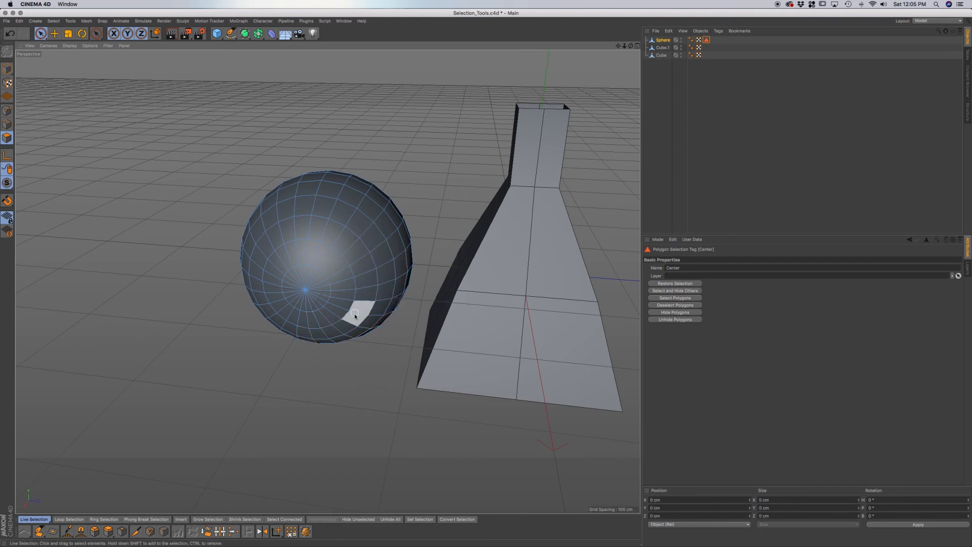
- Restore the pole polygons from the Sphere's Center selection tag and deselect them, twice in a row
double_click(707, 41)
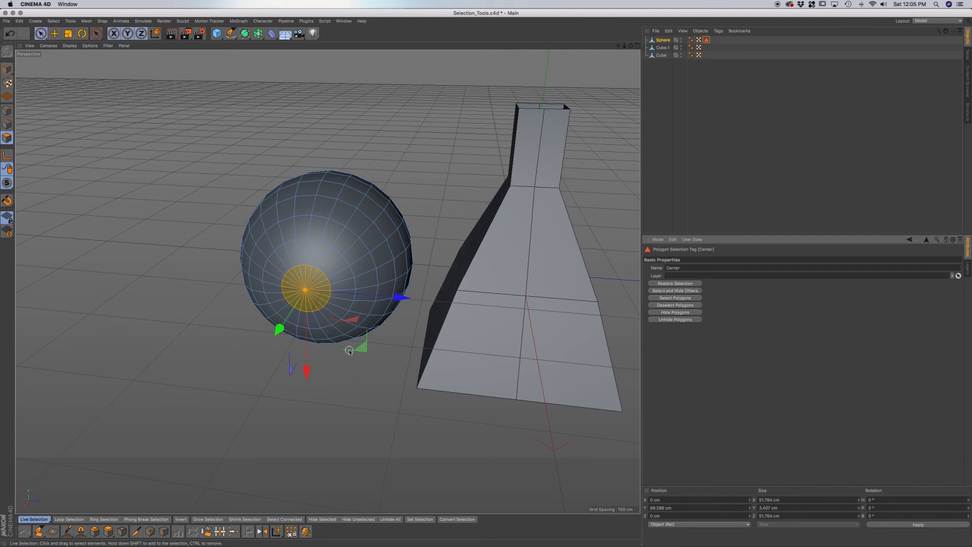
click(390, 360)
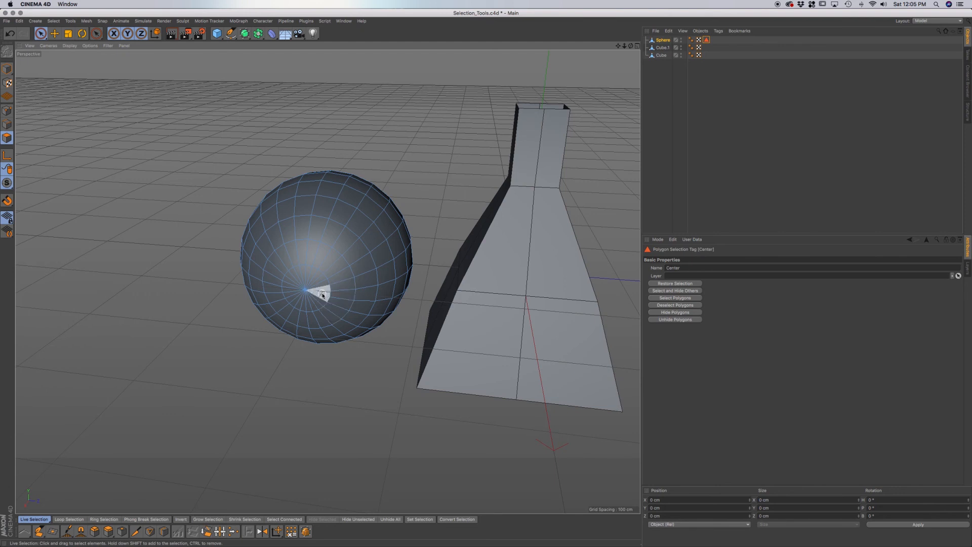
double_click(707, 40)
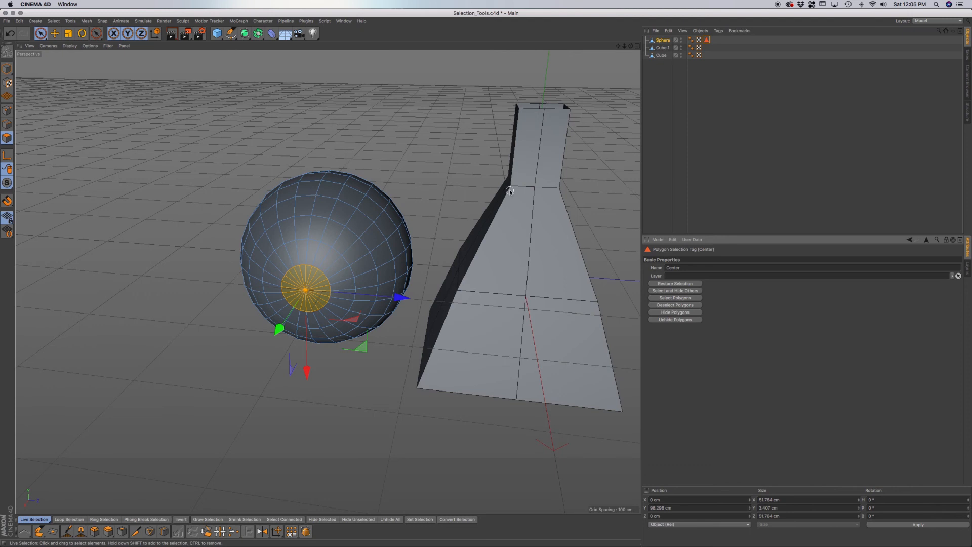
click(437, 201)
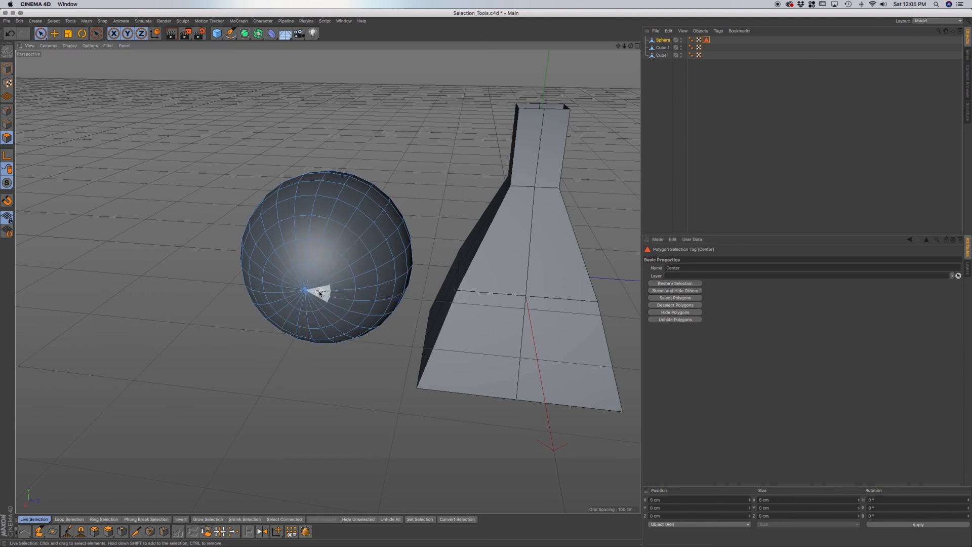
- Loop-select a wider ring of polygons around the Sphere's pole and store it as a second selection tag separate from Center
mouse_move(354, 323)
mouse_down()
mouse_move(380, 288)
mouse_move(347, 232)
mouse_move(310, 224)
mouse_move(299, 235)
mouse_up()
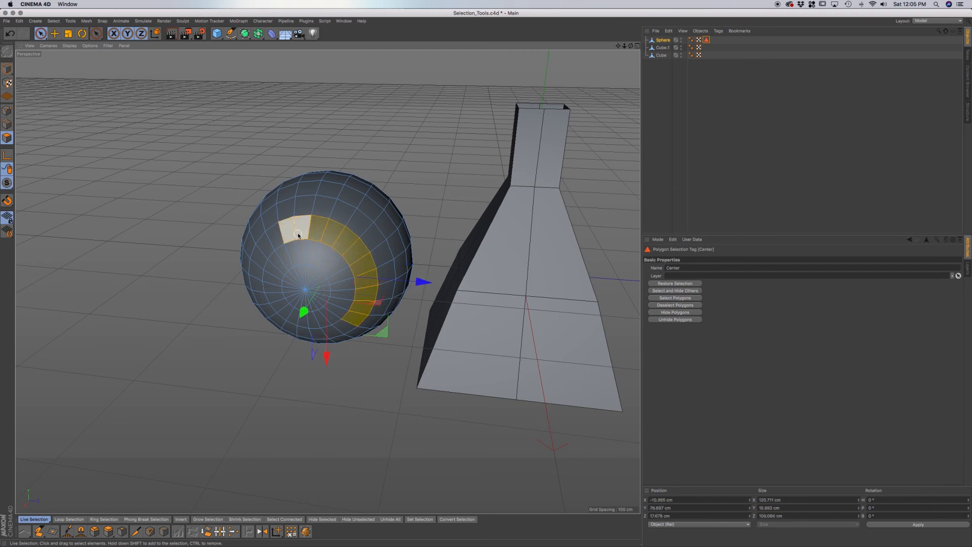
key(u)
key(l)
click(299, 233)
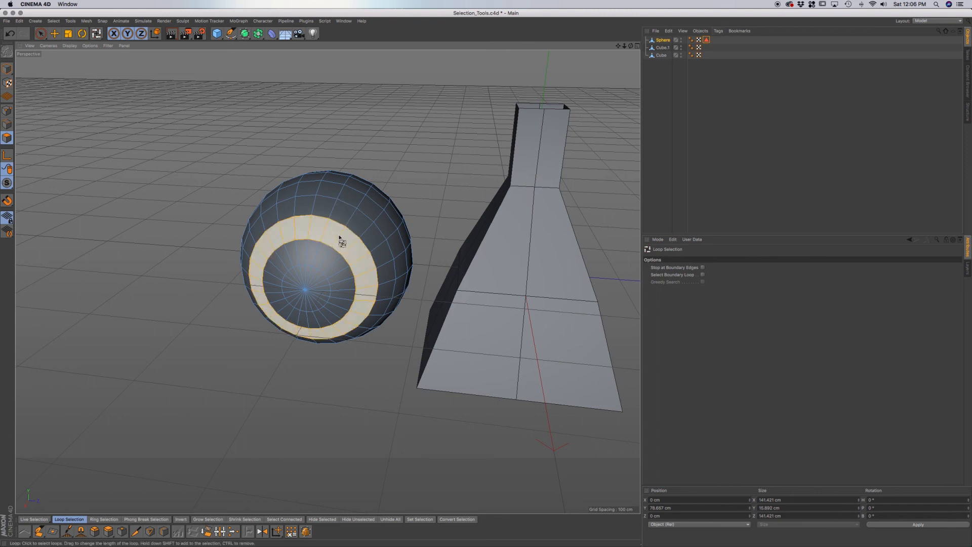
click(361, 310)
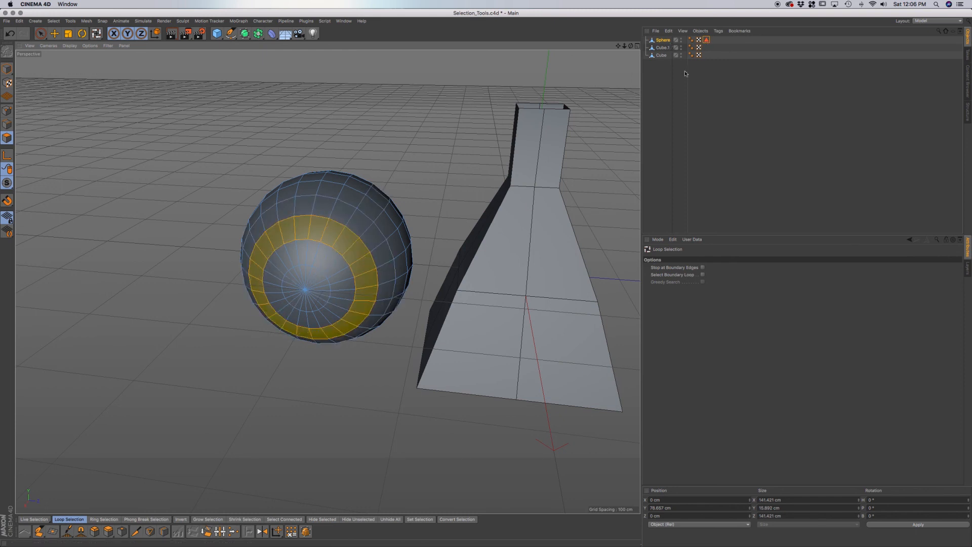
click(726, 44)
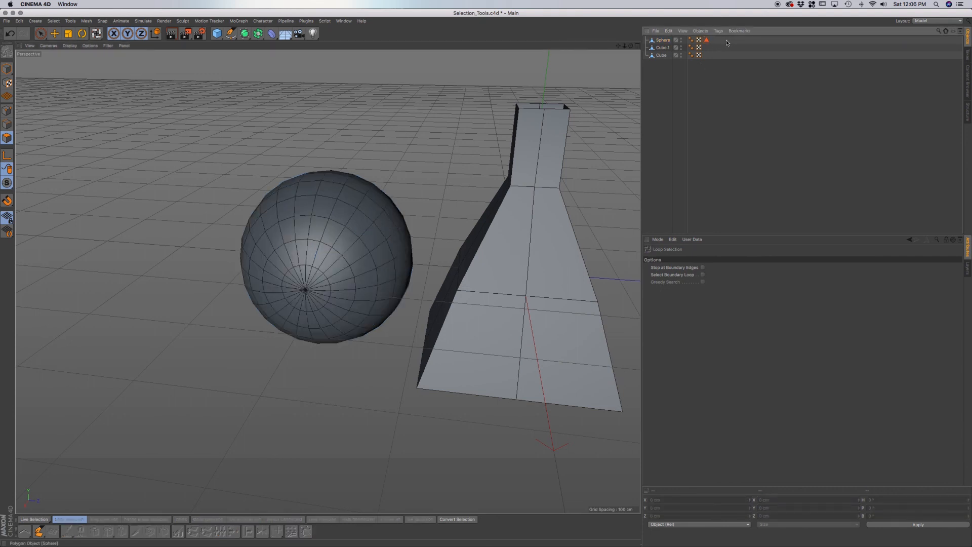
click(668, 42)
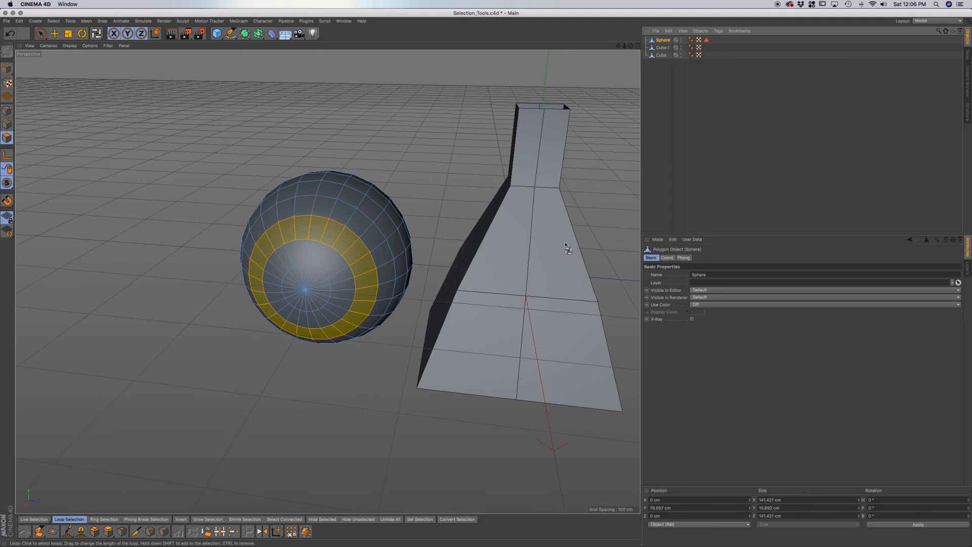
click(419, 519)
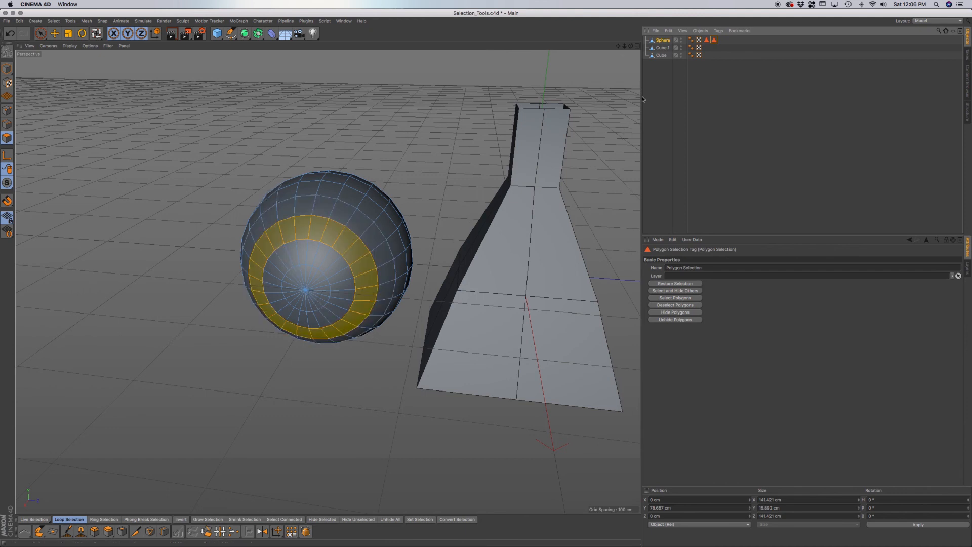
- Reselect the Sphere and switch between its stored selections, restoring Center, the wider ring, and Center again
click(728, 40)
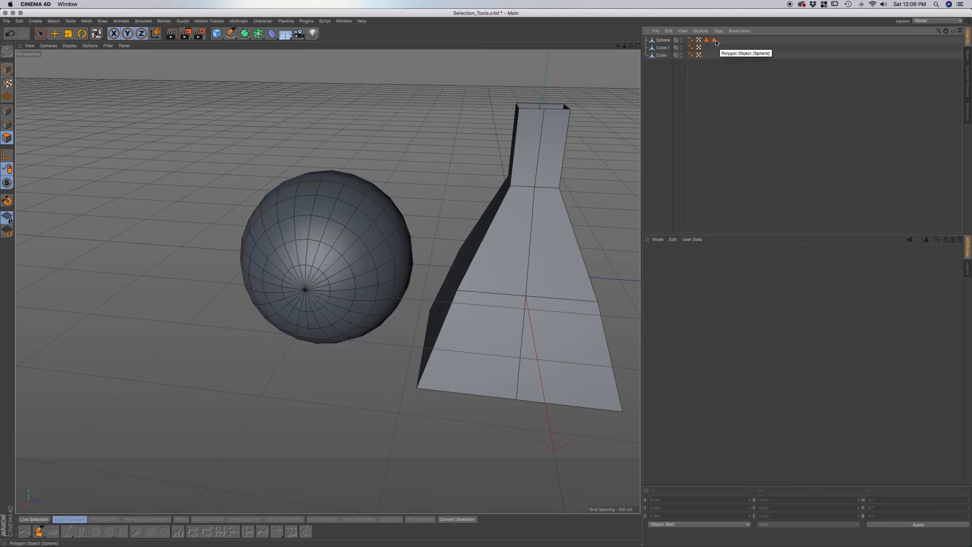
click(663, 40)
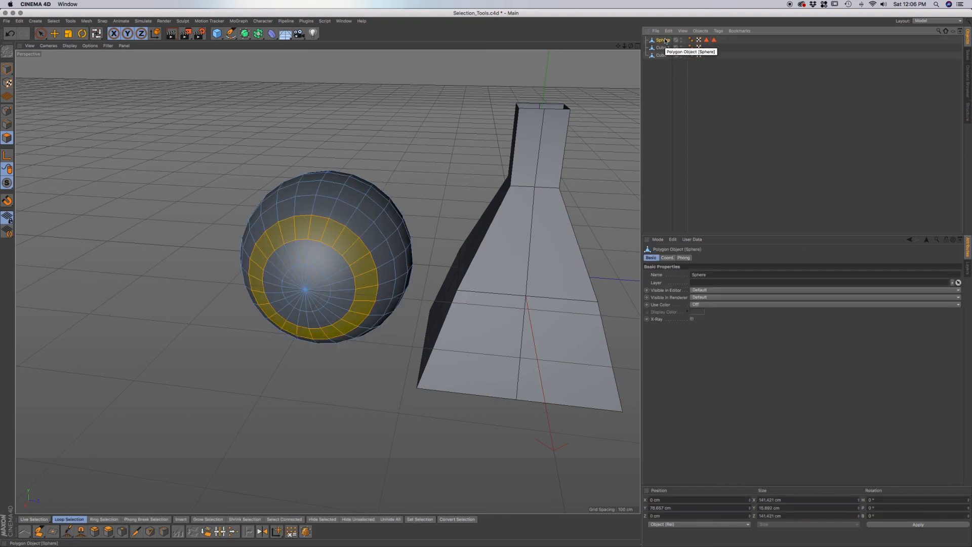
click(706, 41)
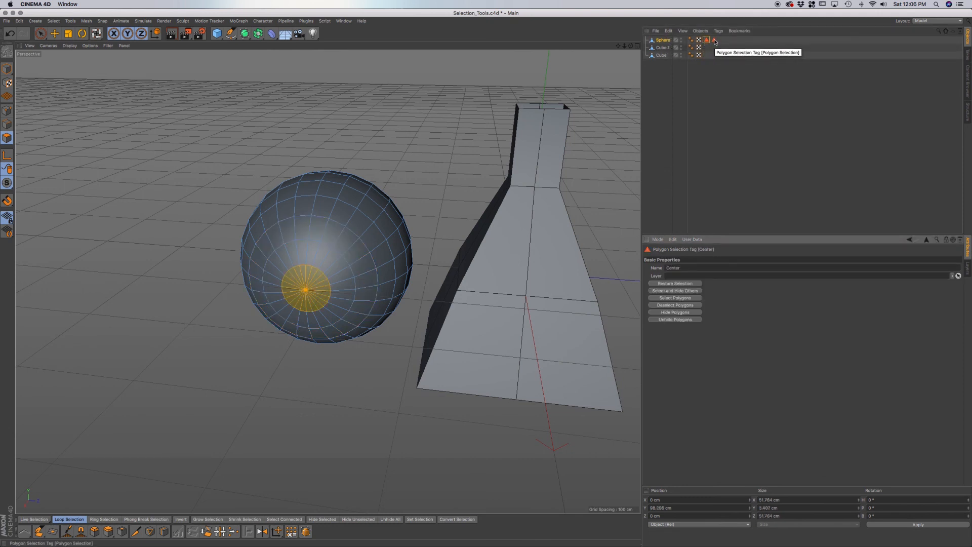
click(715, 41)
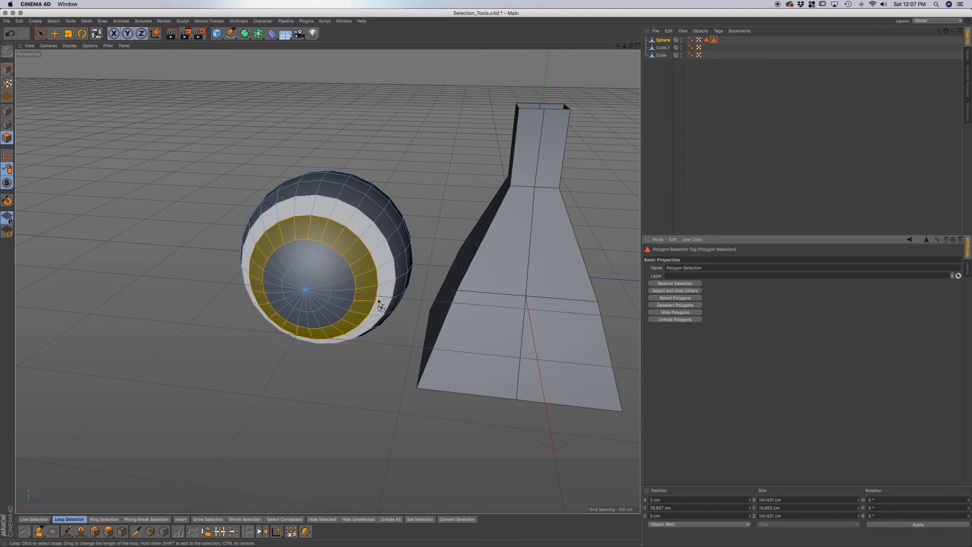
click(706, 41)
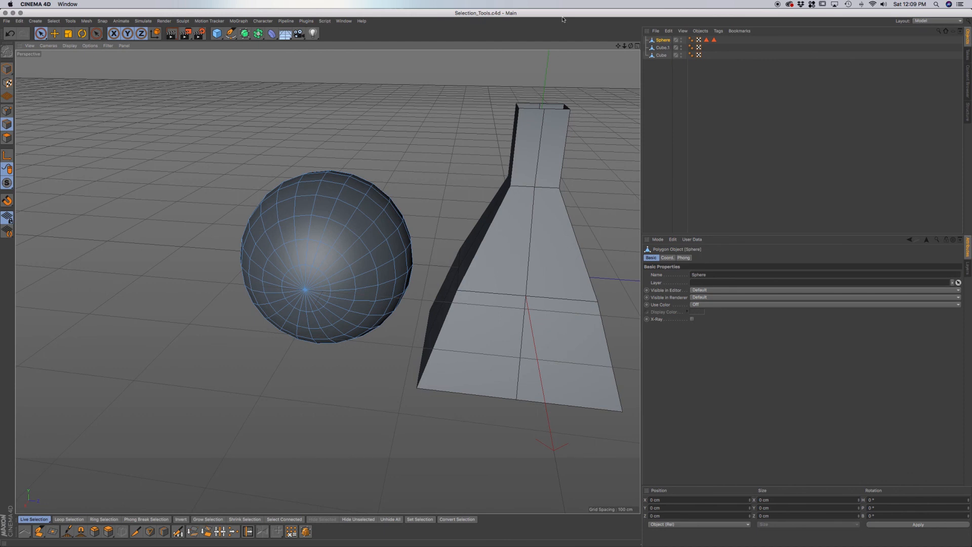
- Clear the selection in polygon mode and live-select the full circle of polygons touching the Sphere's front pole
click(401, 426)
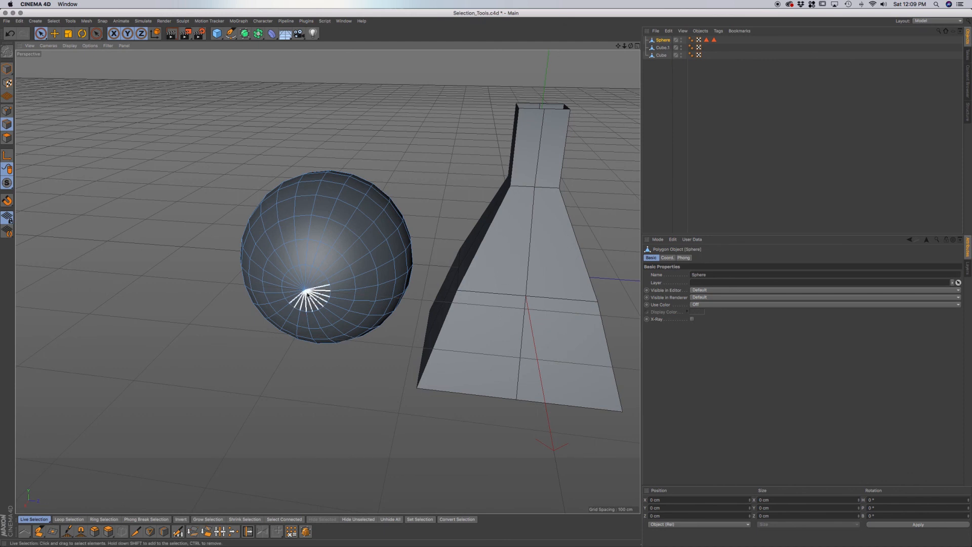
click(7, 138)
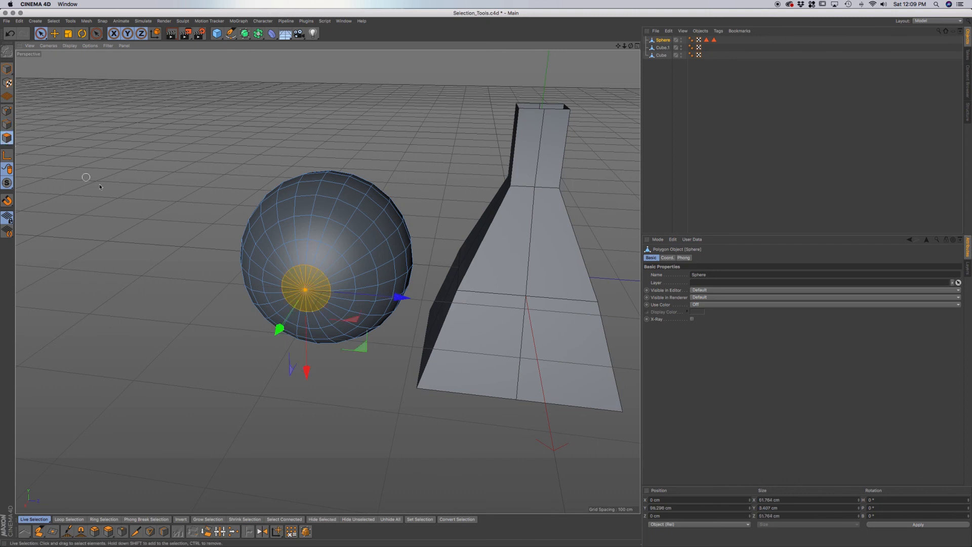
click(213, 310)
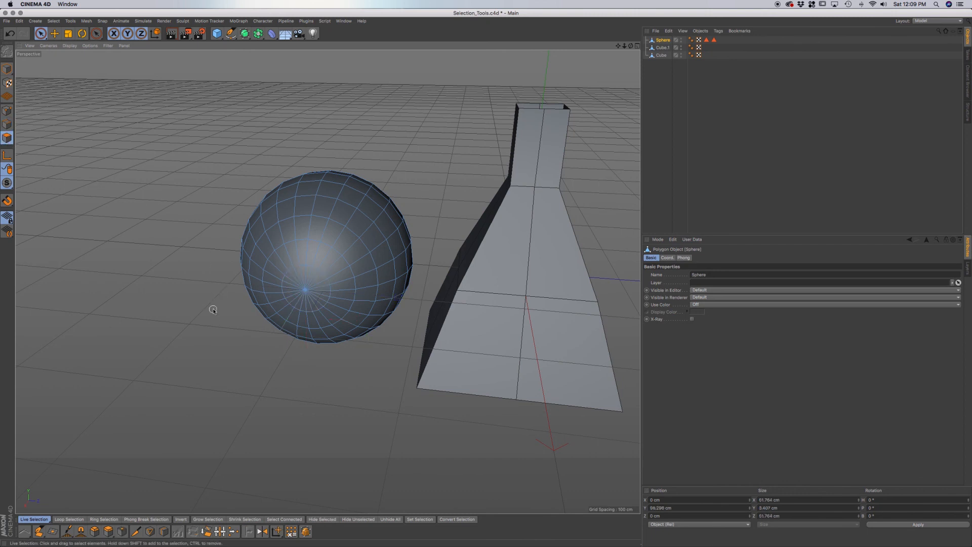
click(305, 296)
mouse_move(318, 290)
mouse_down()
mouse_move(288, 282)
mouse_move(299, 296)
mouse_move(307, 288)
mouse_up()
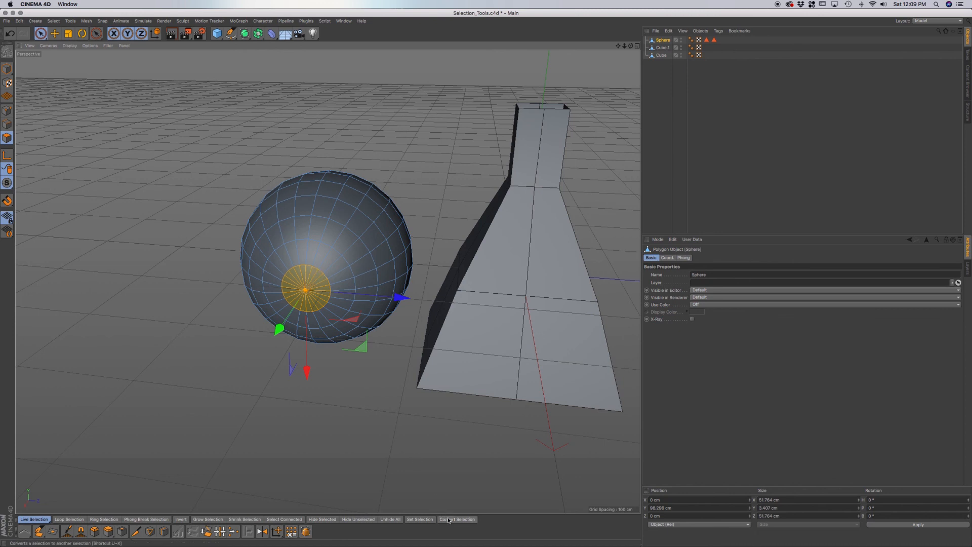
- Convert the selected pole polygons to an edge selection, using Convert Selection from Current to Edges
click(468, 523)
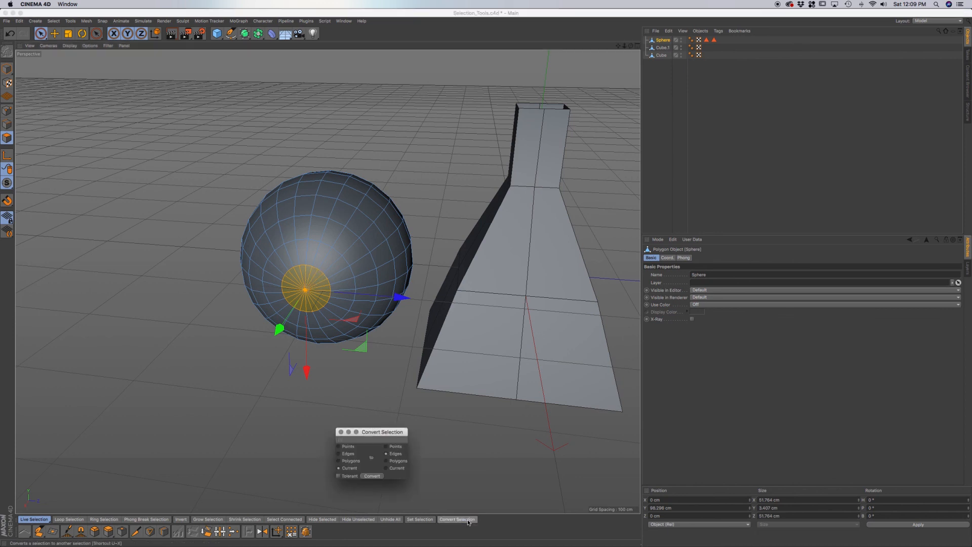
drag(404, 434, 490, 269)
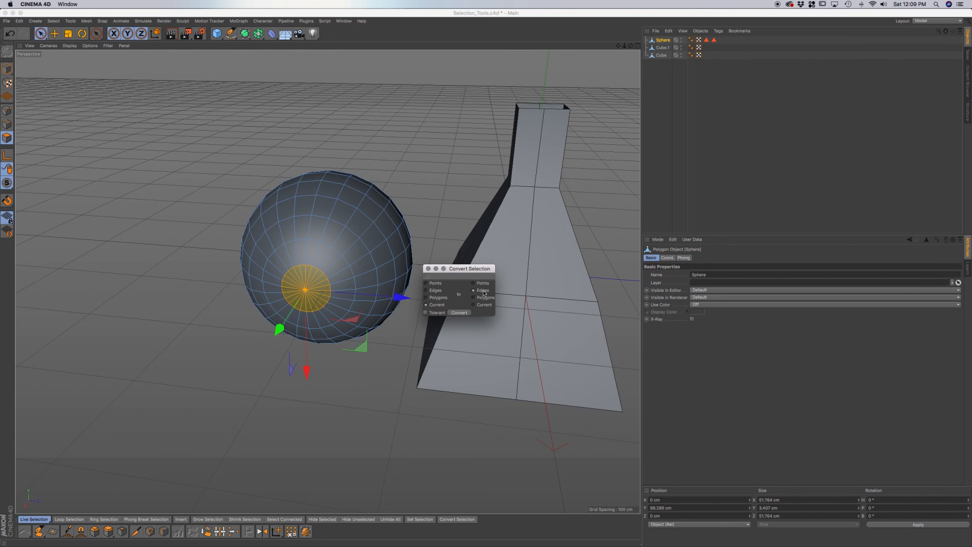
click(459, 313)
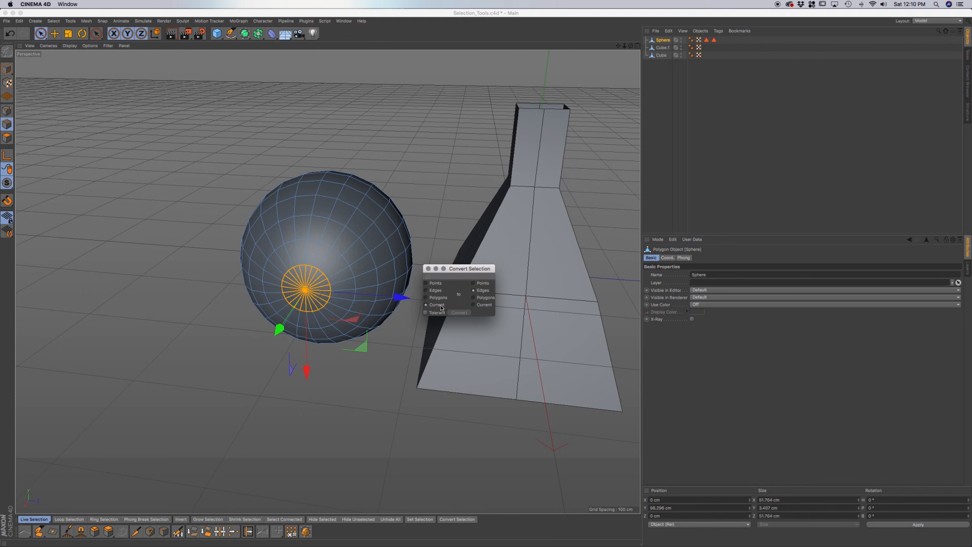
- Convert the pole edge selection from Current to Points, and close the Convert Selection dialog
click(485, 284)
click(459, 313)
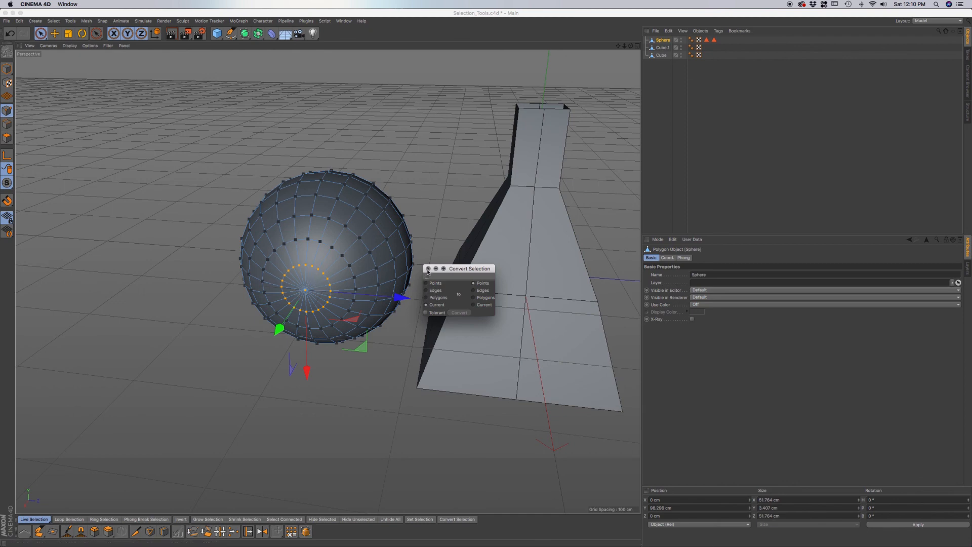
click(428, 269)
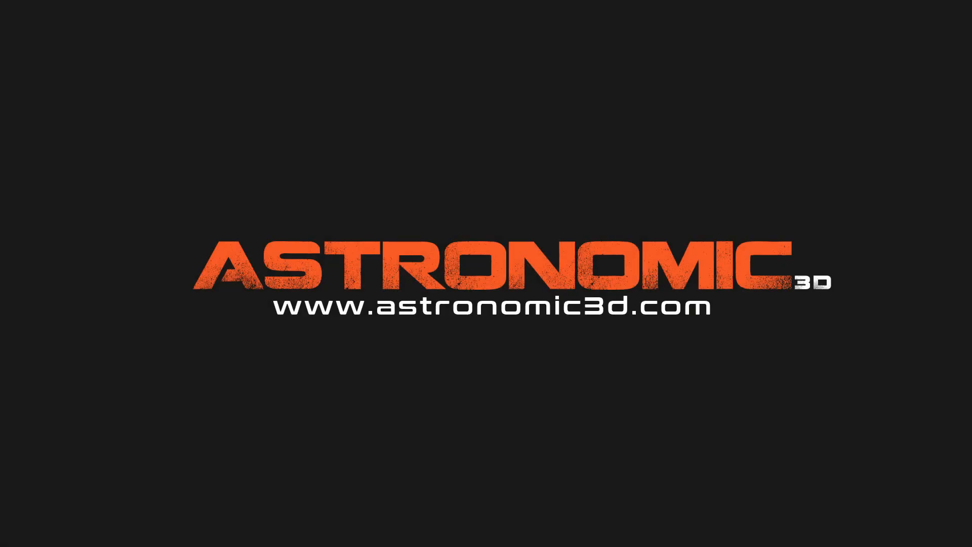